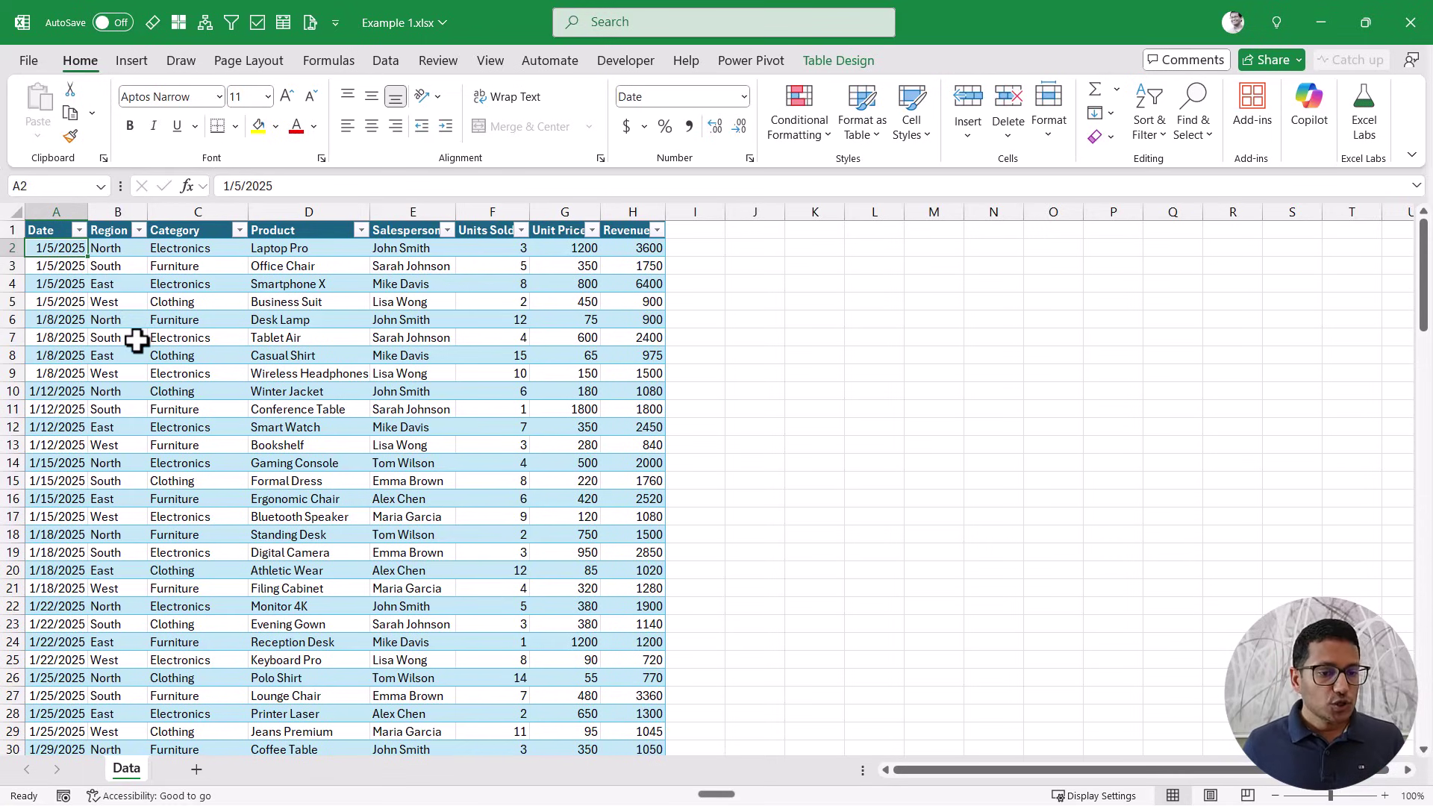
Insert a pivot table based on Table1 in a new worksheet.
click(202, 358)
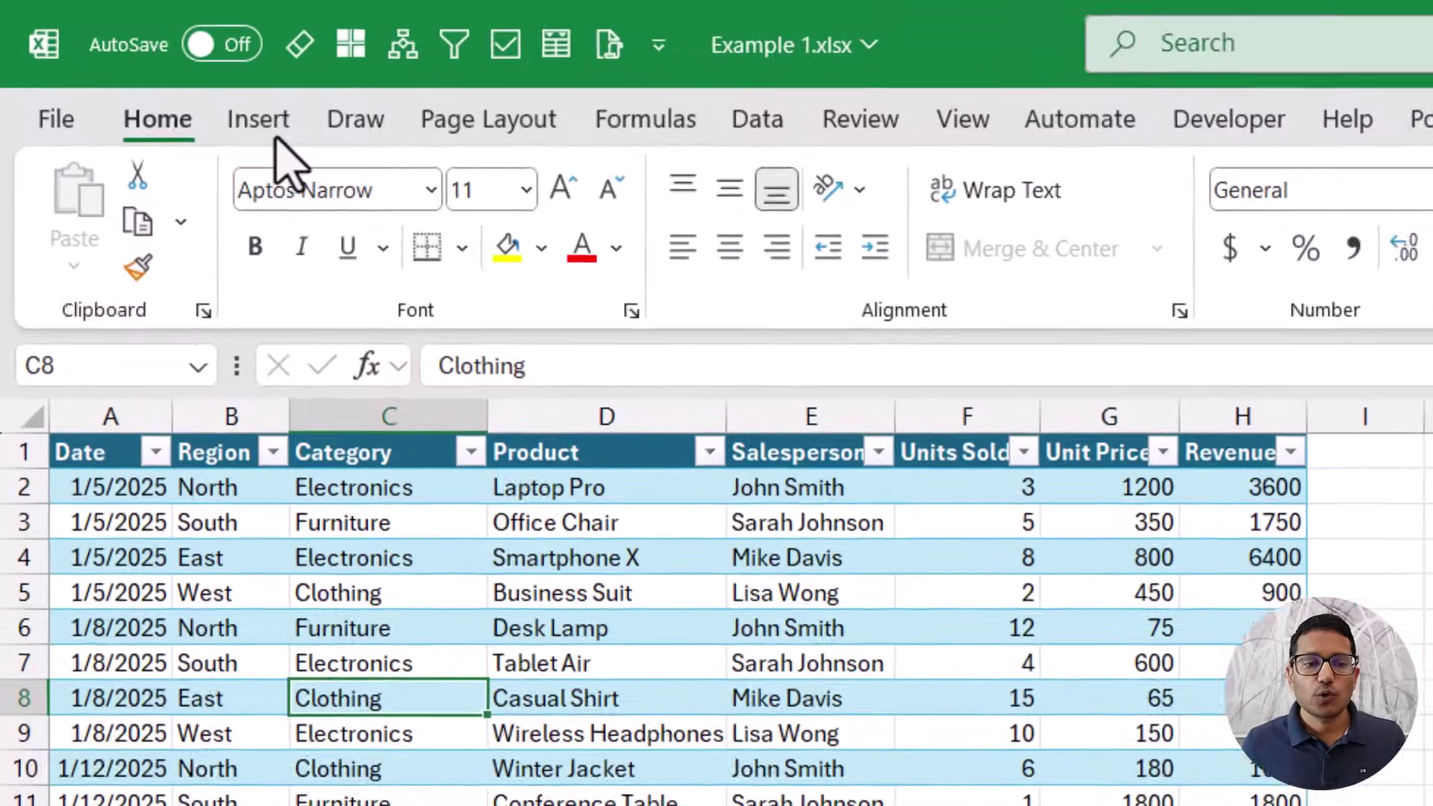
click(133, 61)
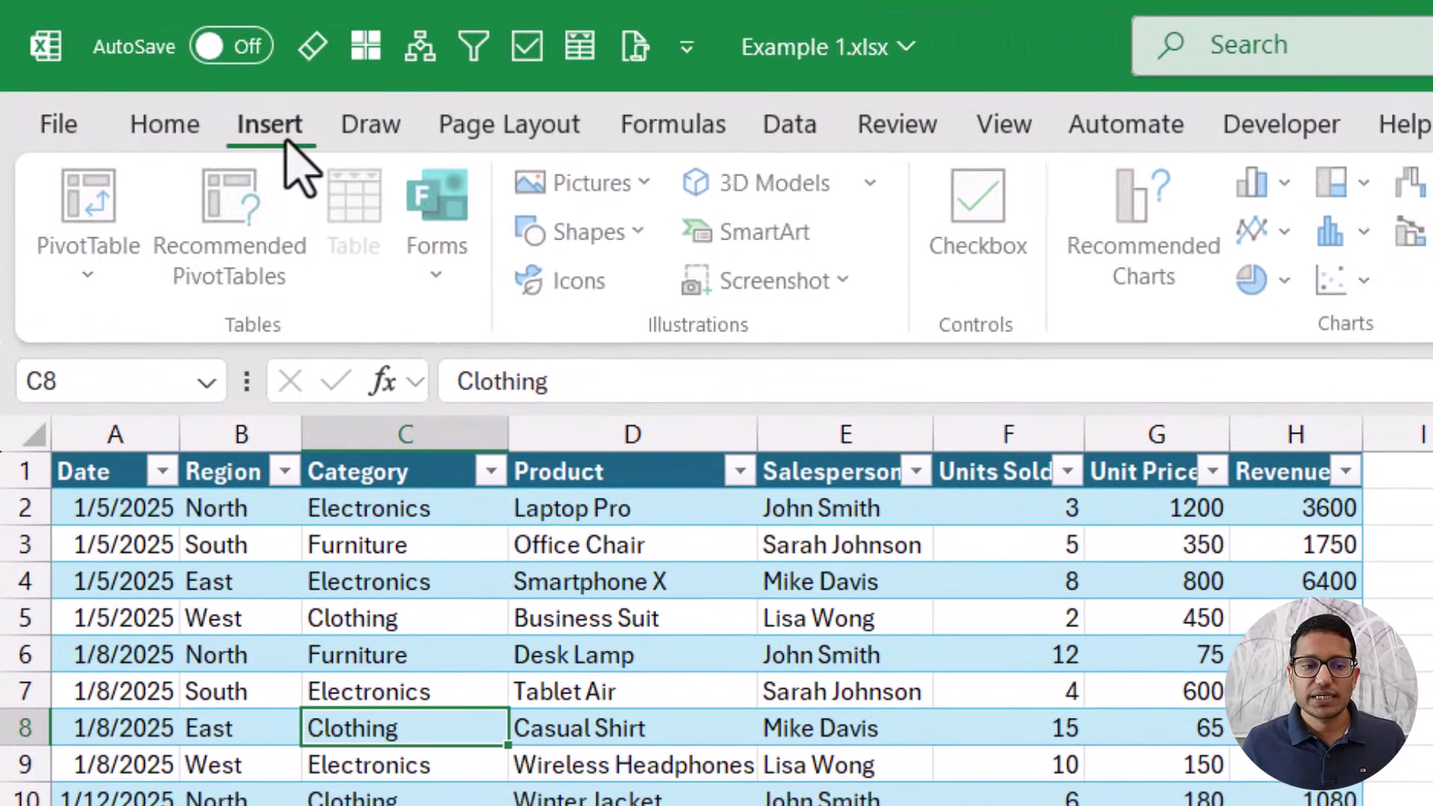
click(96, 239)
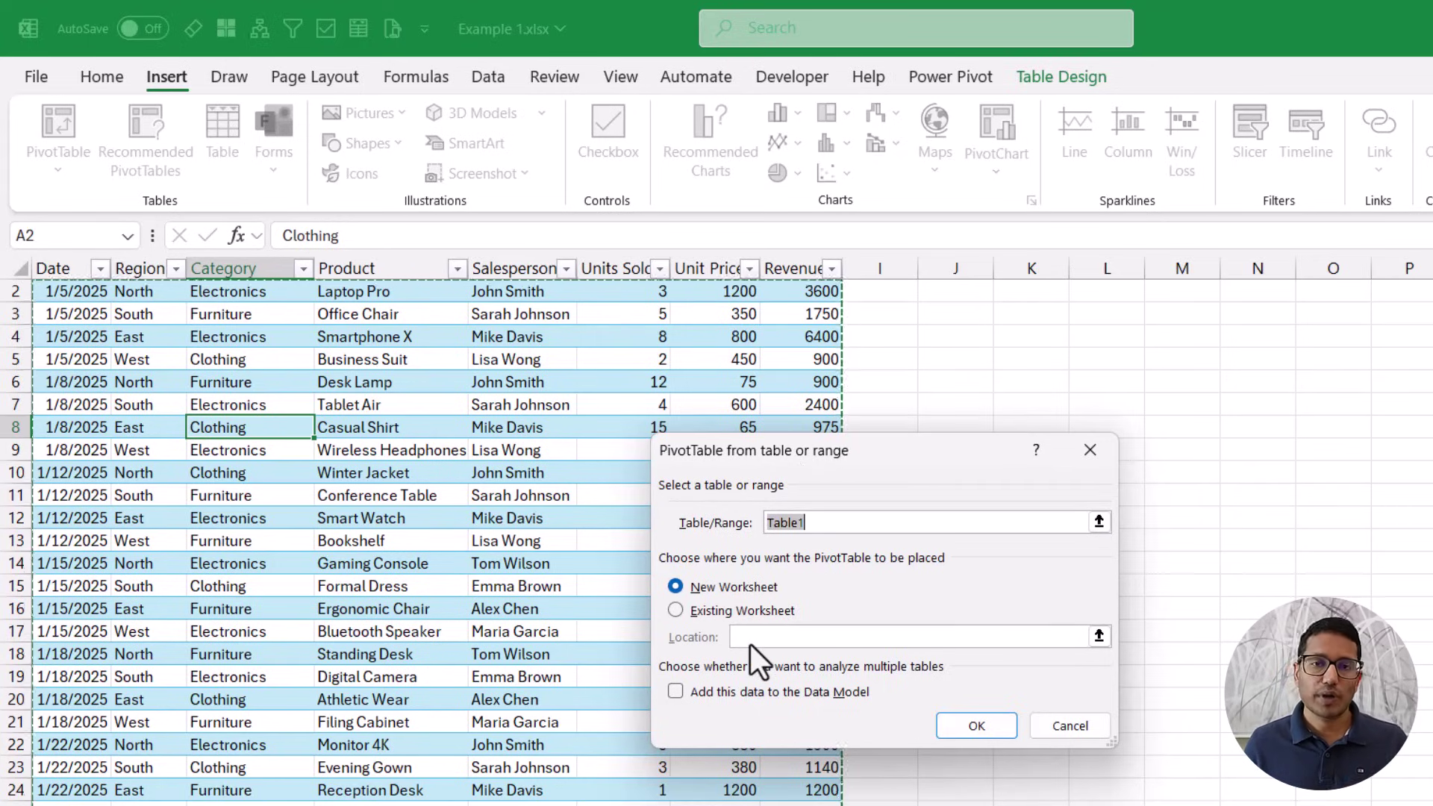
click(957, 727)
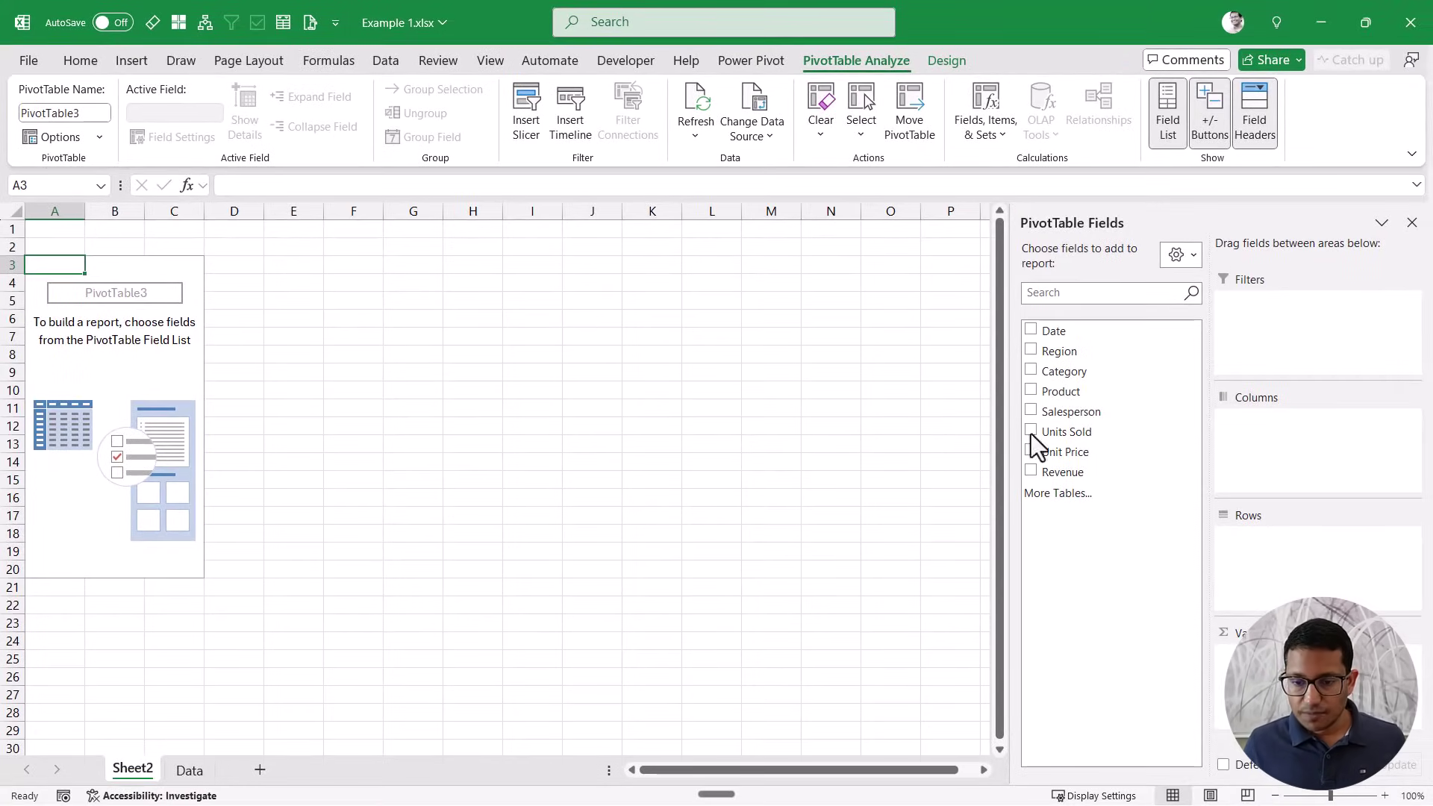
Build the pivot table with Salesperson as rows and the sum of Revenue as values, and check the source Data sheet.
drag(1068, 417, 1268, 538)
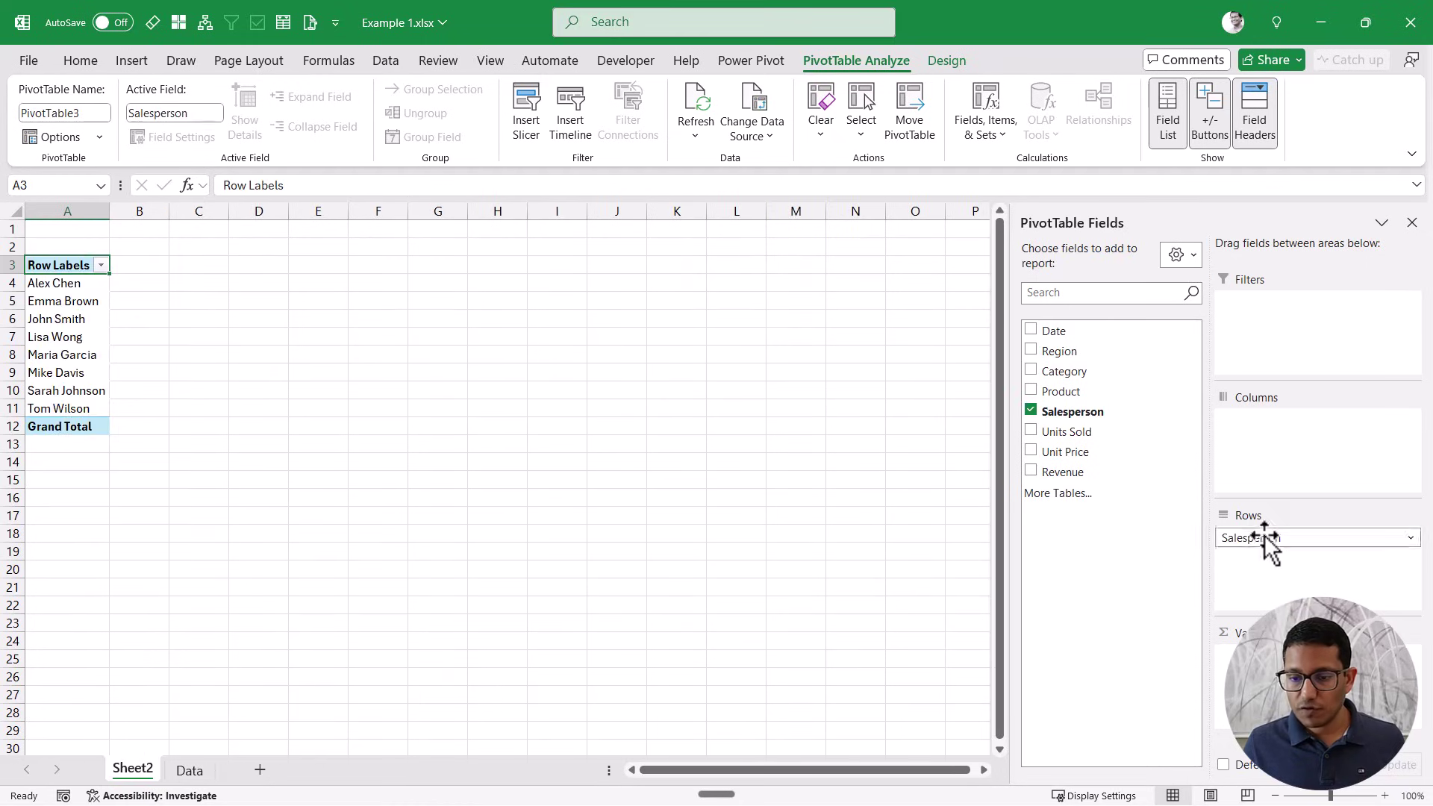
drag(1067, 473, 1254, 656)
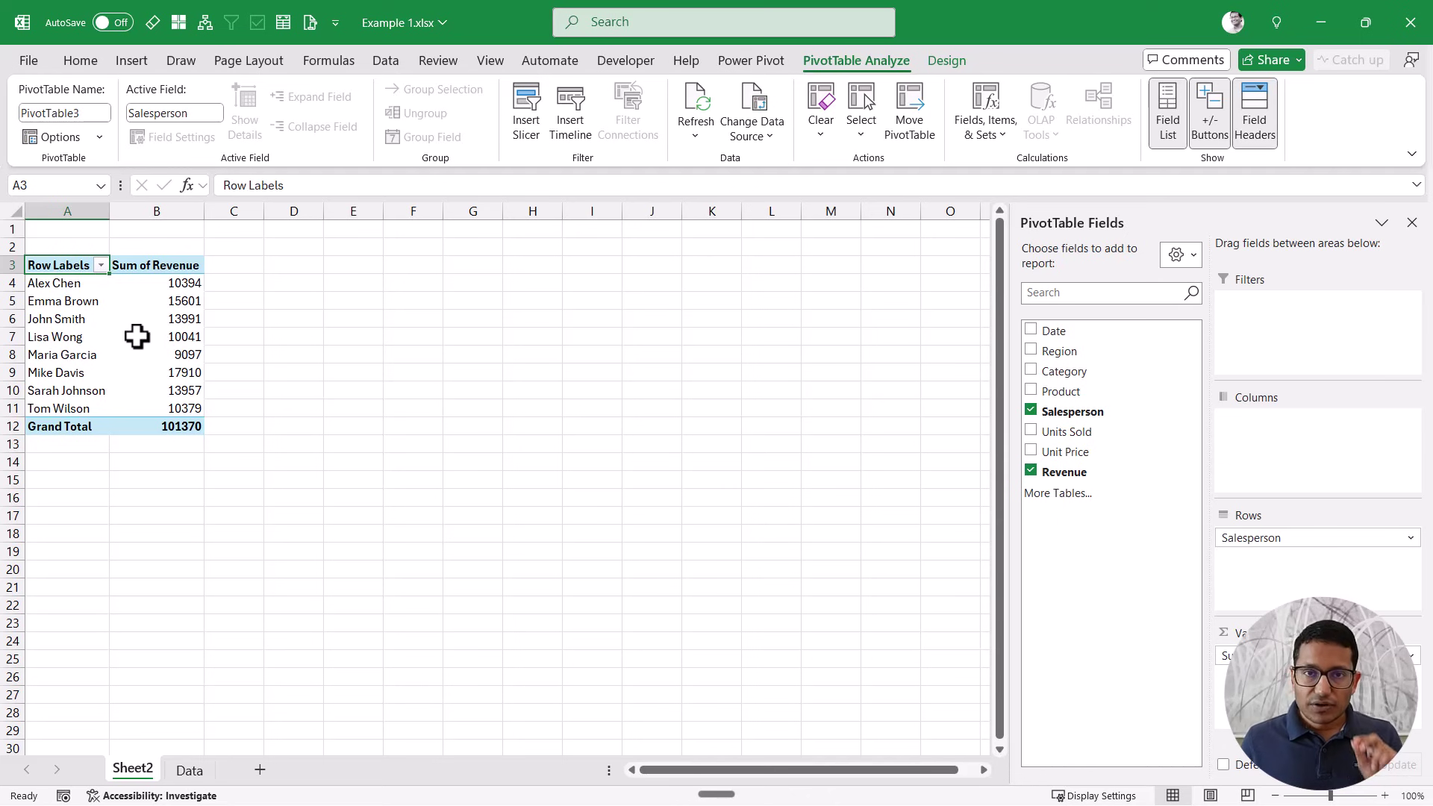
click(189, 770)
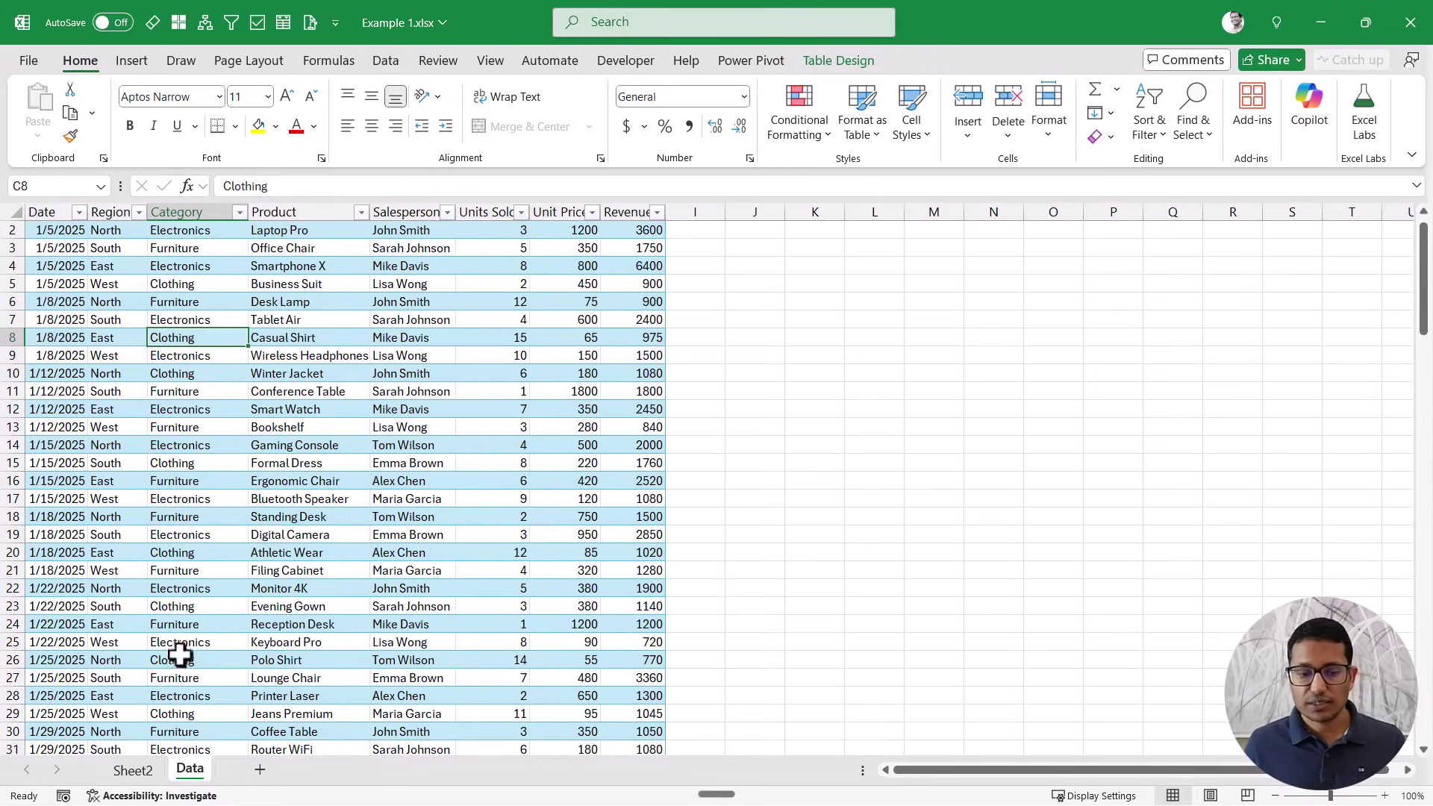
click(138, 772)
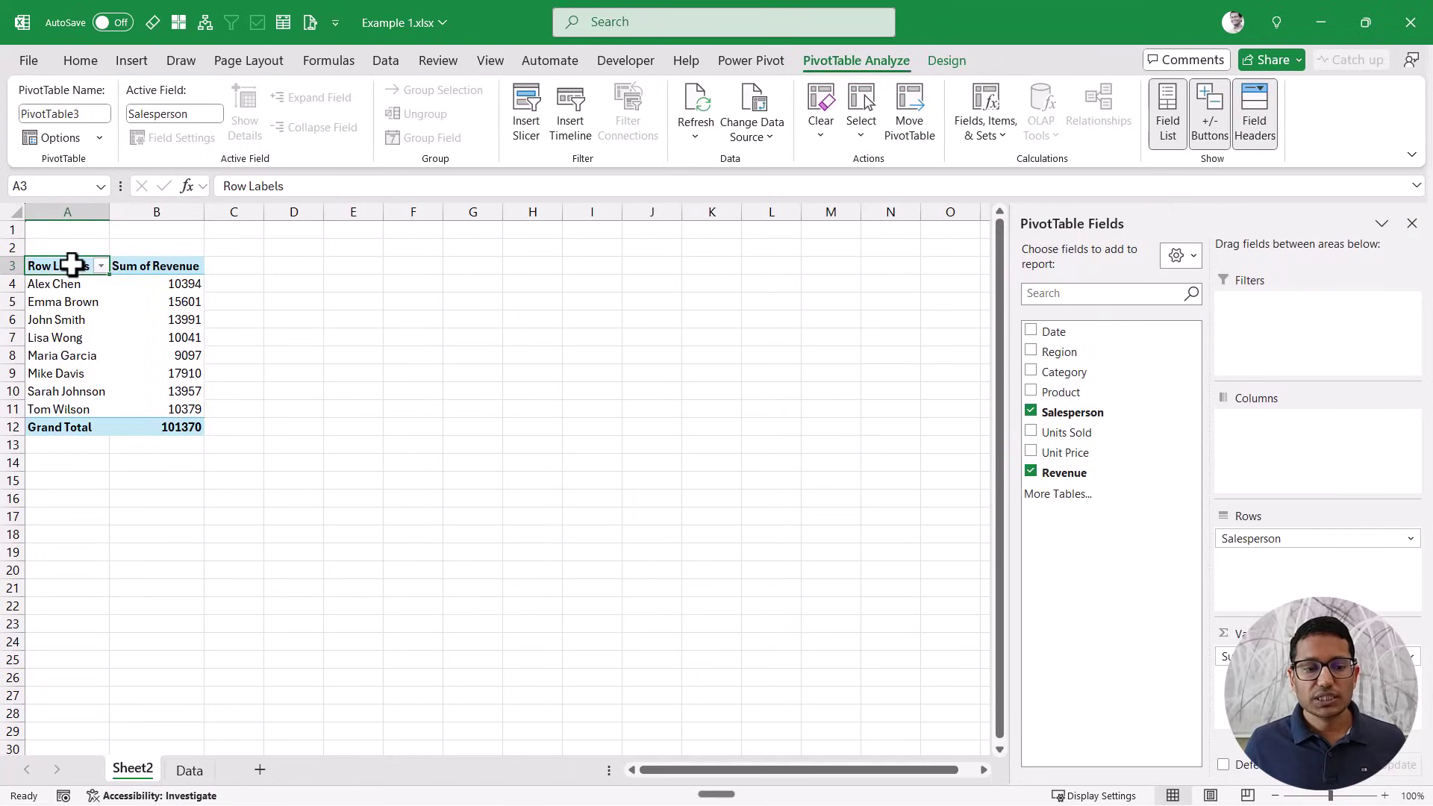
Copy the salesperson pivot table on Sheet2 to cell F3 and widen column F to fit its labels.
drag(72, 265, 159, 419)
key(ctrl+c)
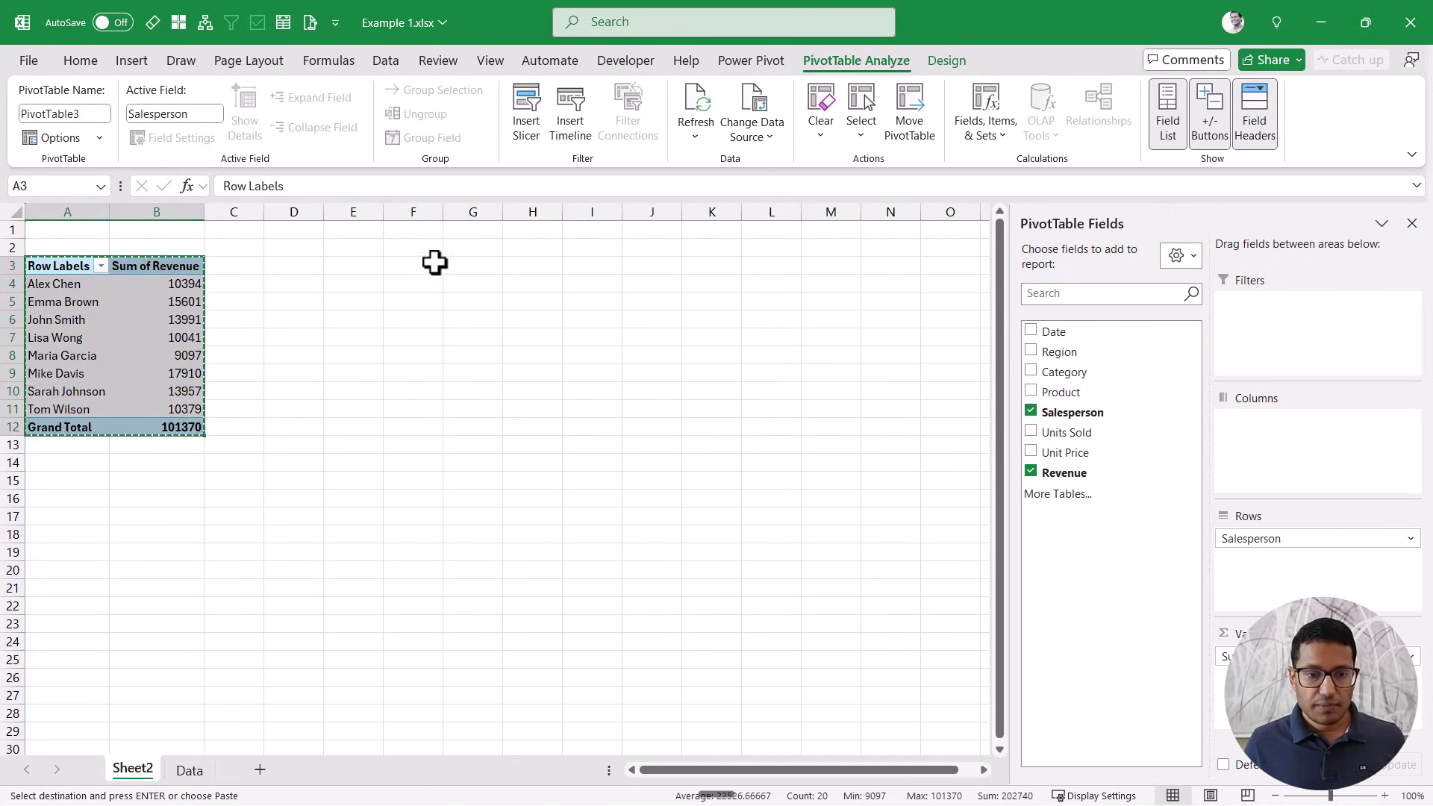
click(431, 265)
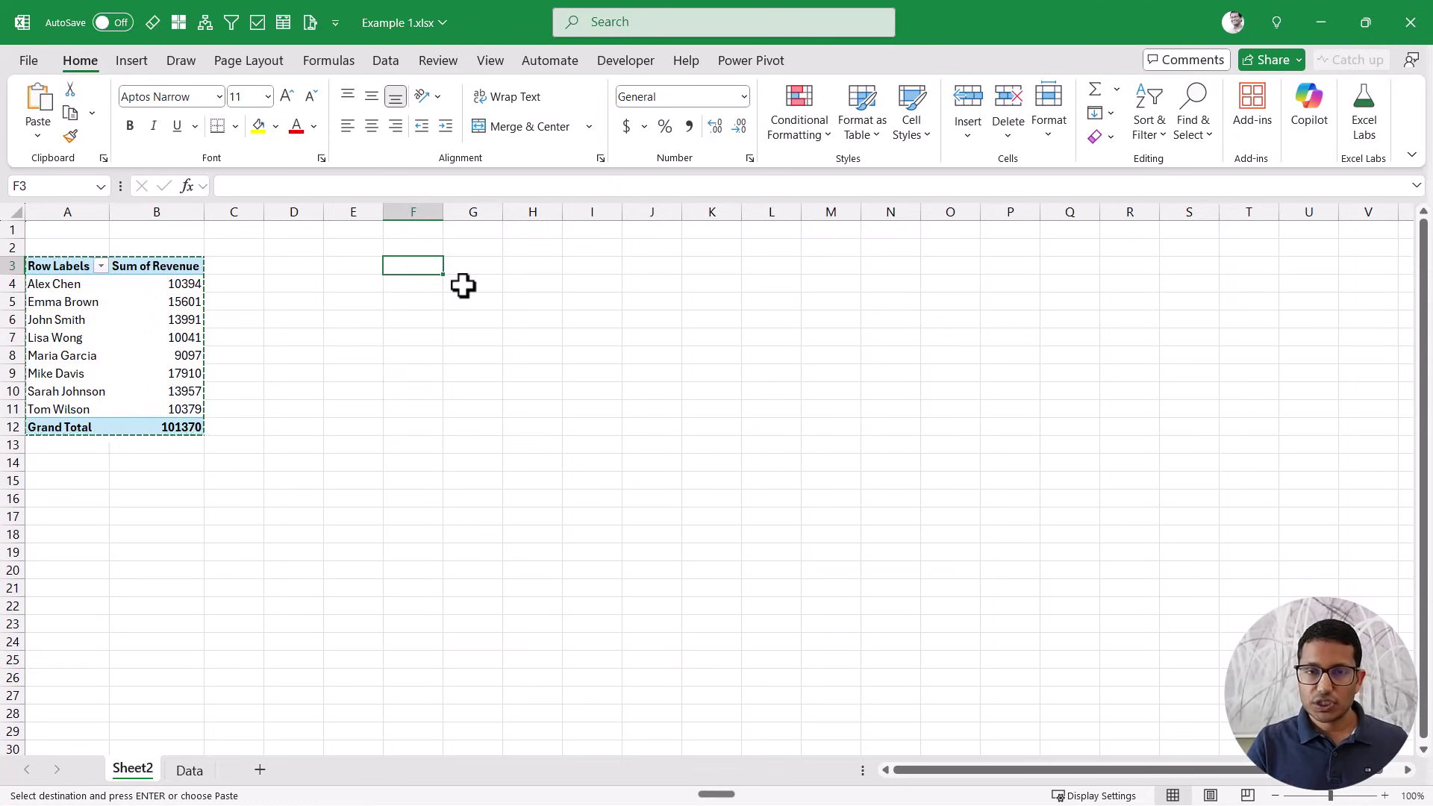
key(ctrl+v)
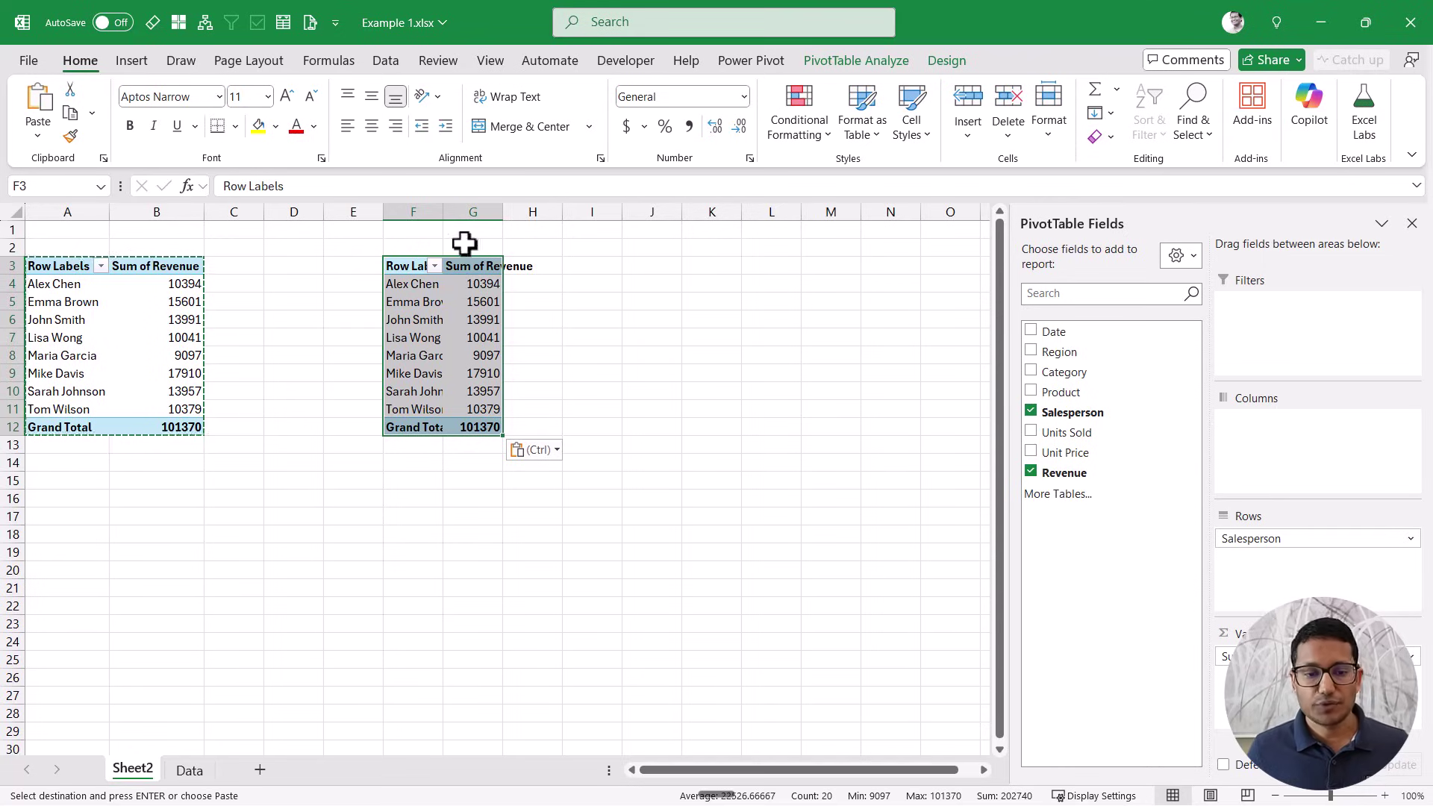
drag(435, 209, 587, 216)
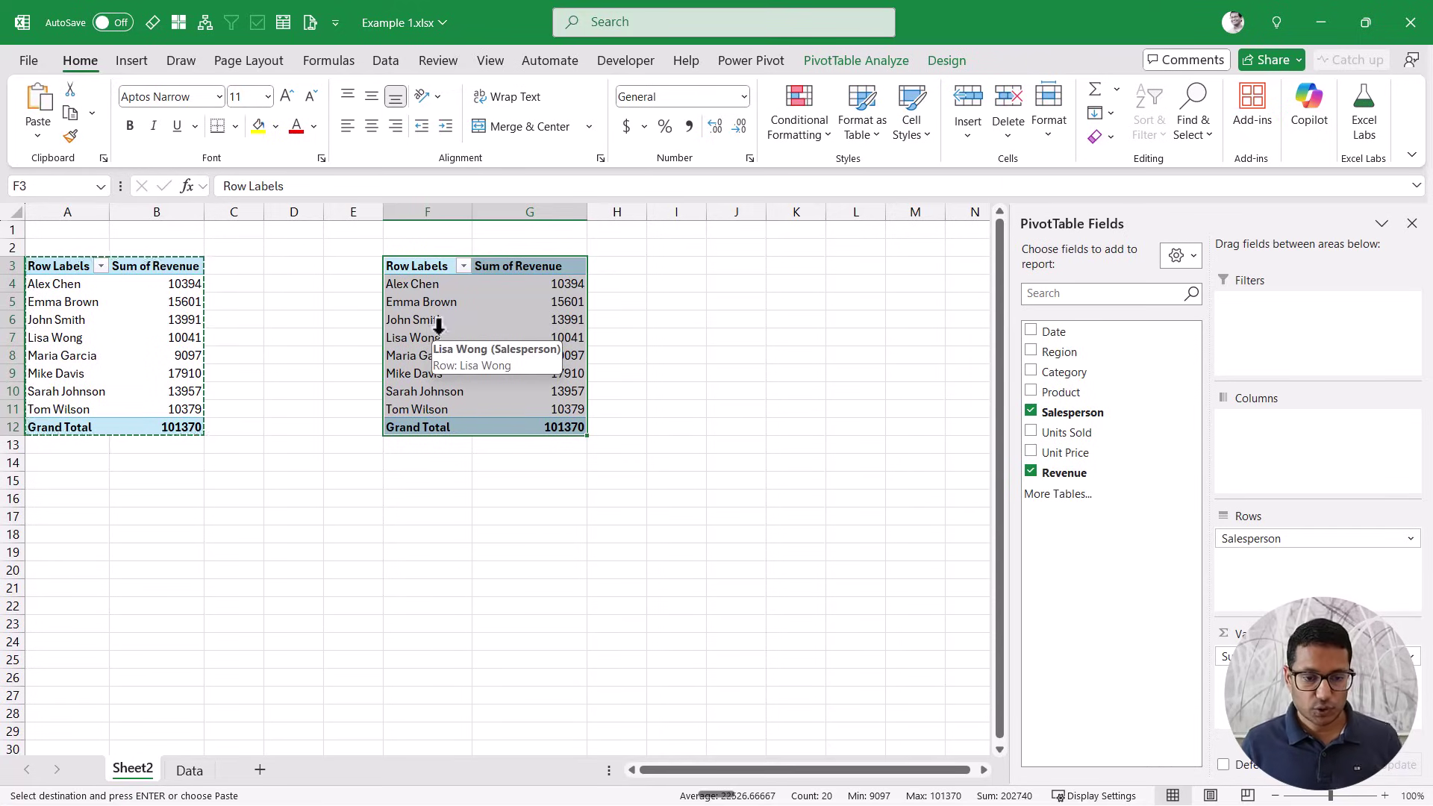
Replace Salesperson with Category as the row field of the copied pivot table at F3.
click(435, 284)
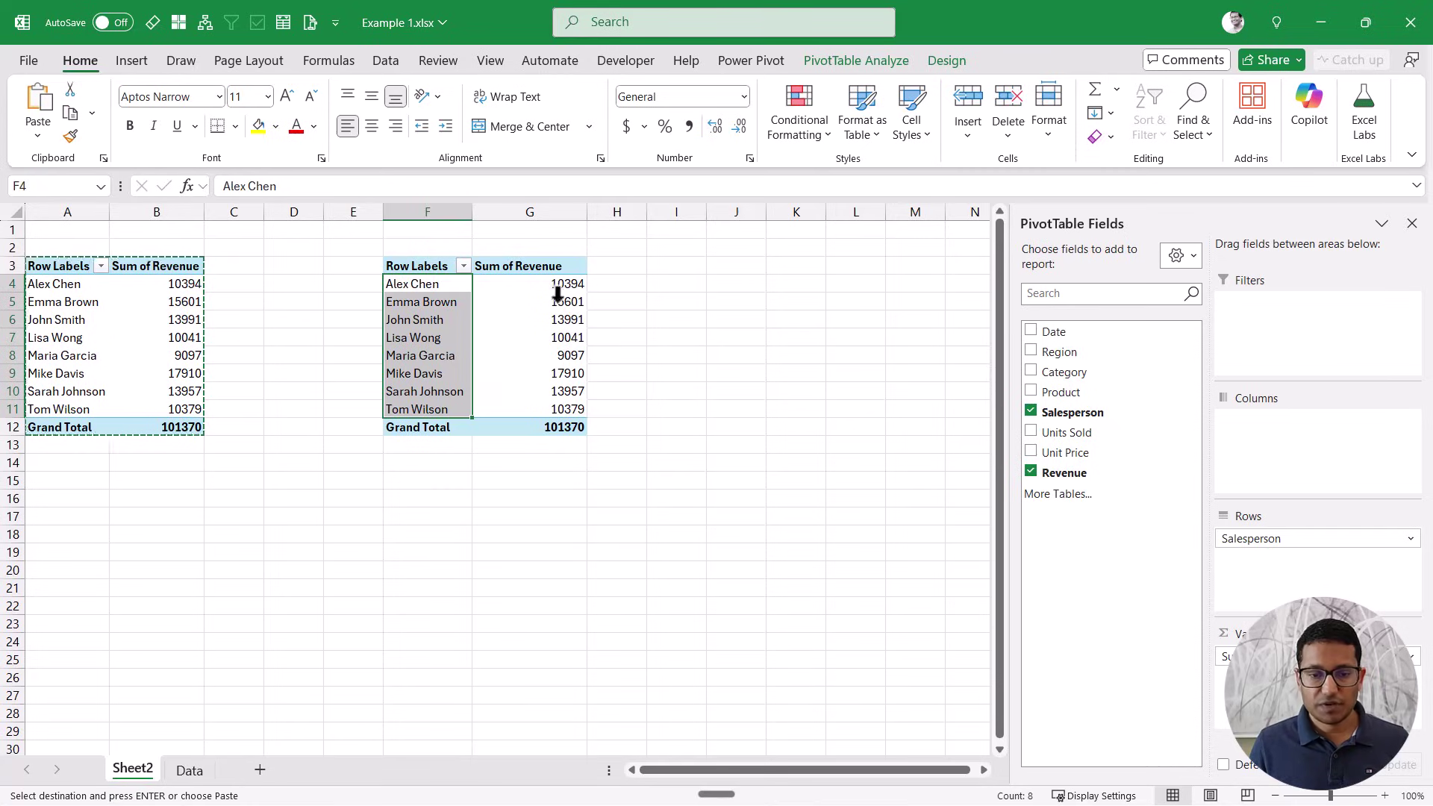
click(1037, 413)
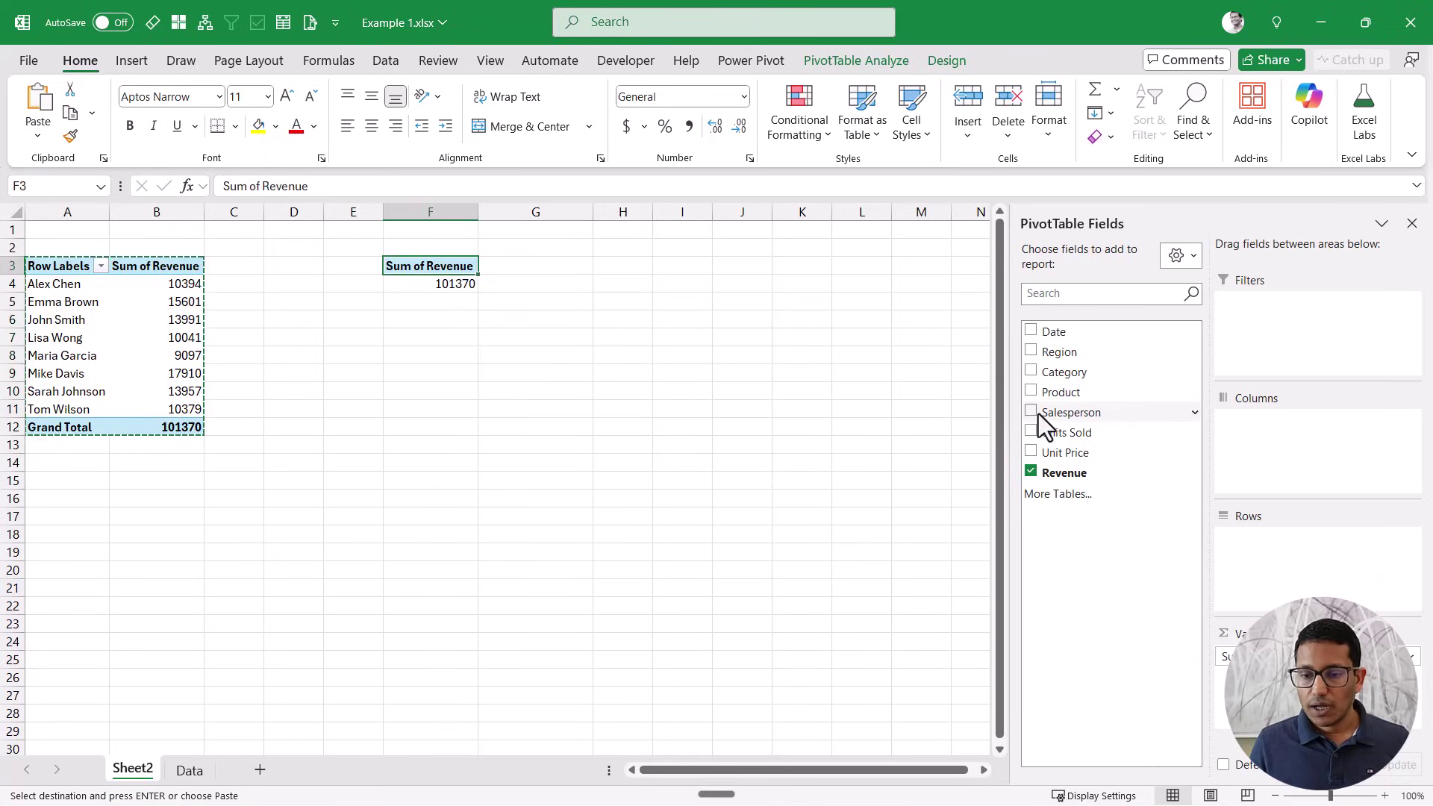
click(1032, 373)
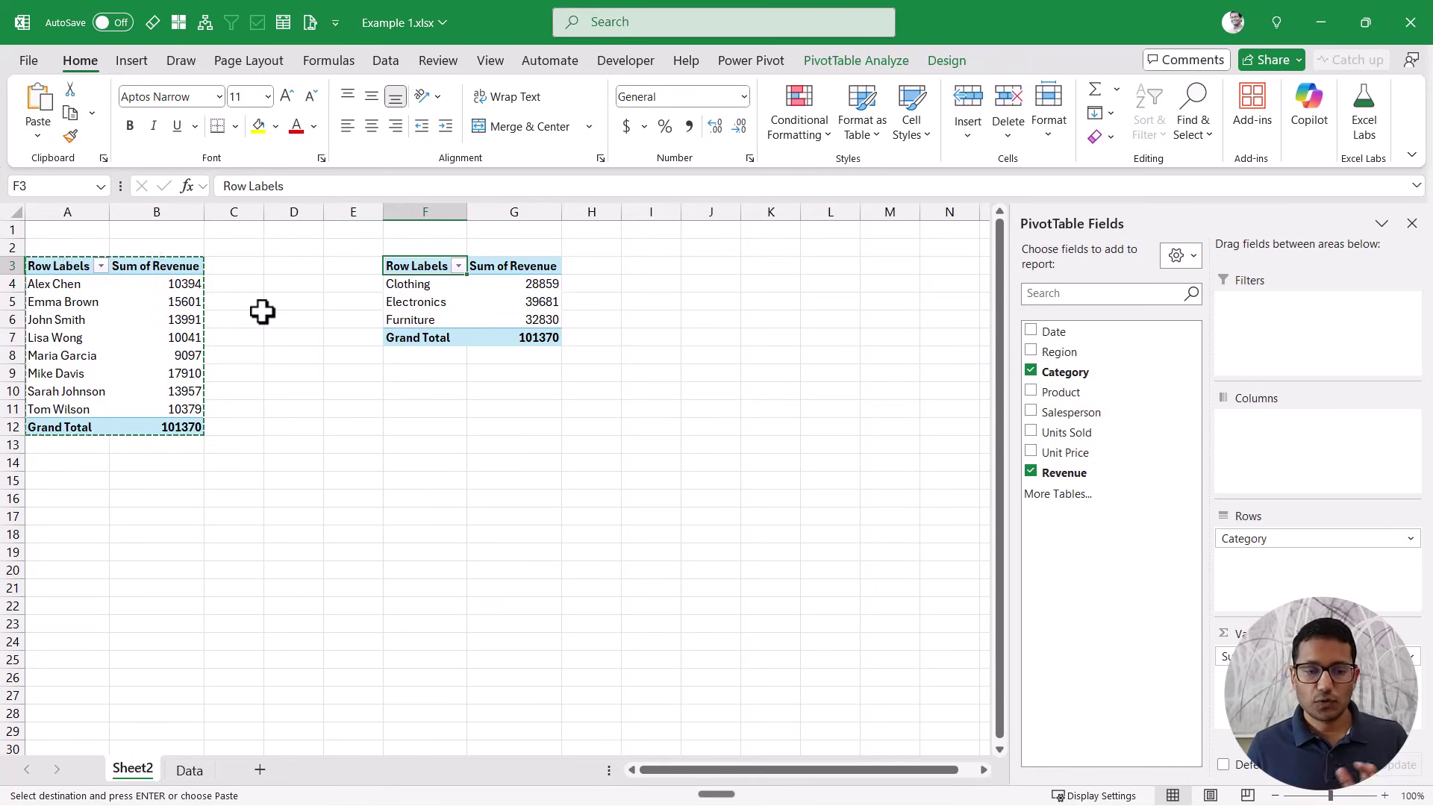
Insert a Category slicer for the salesperson pivot table, clearing the leftover copy selection first.
click(155, 288)
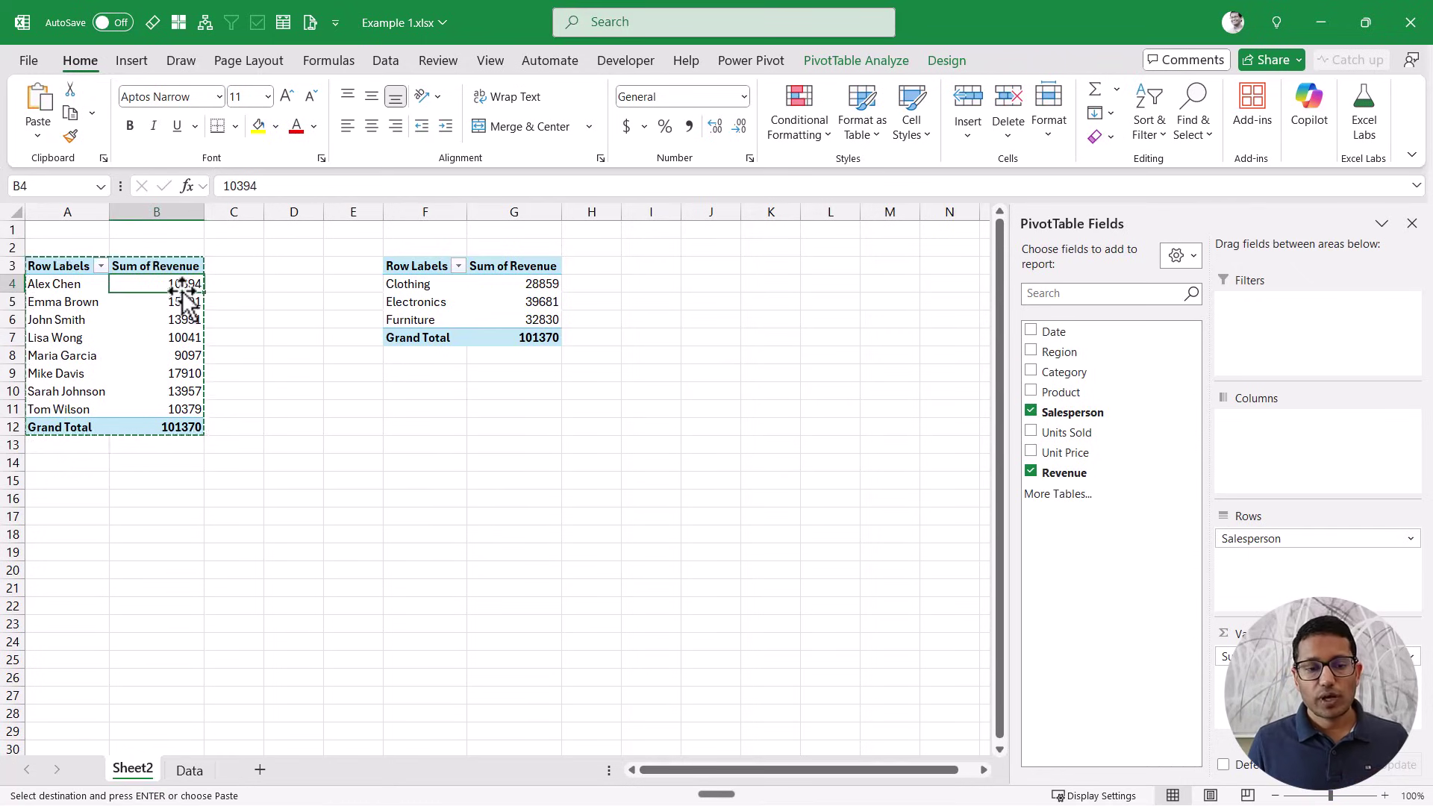
key(Escape)
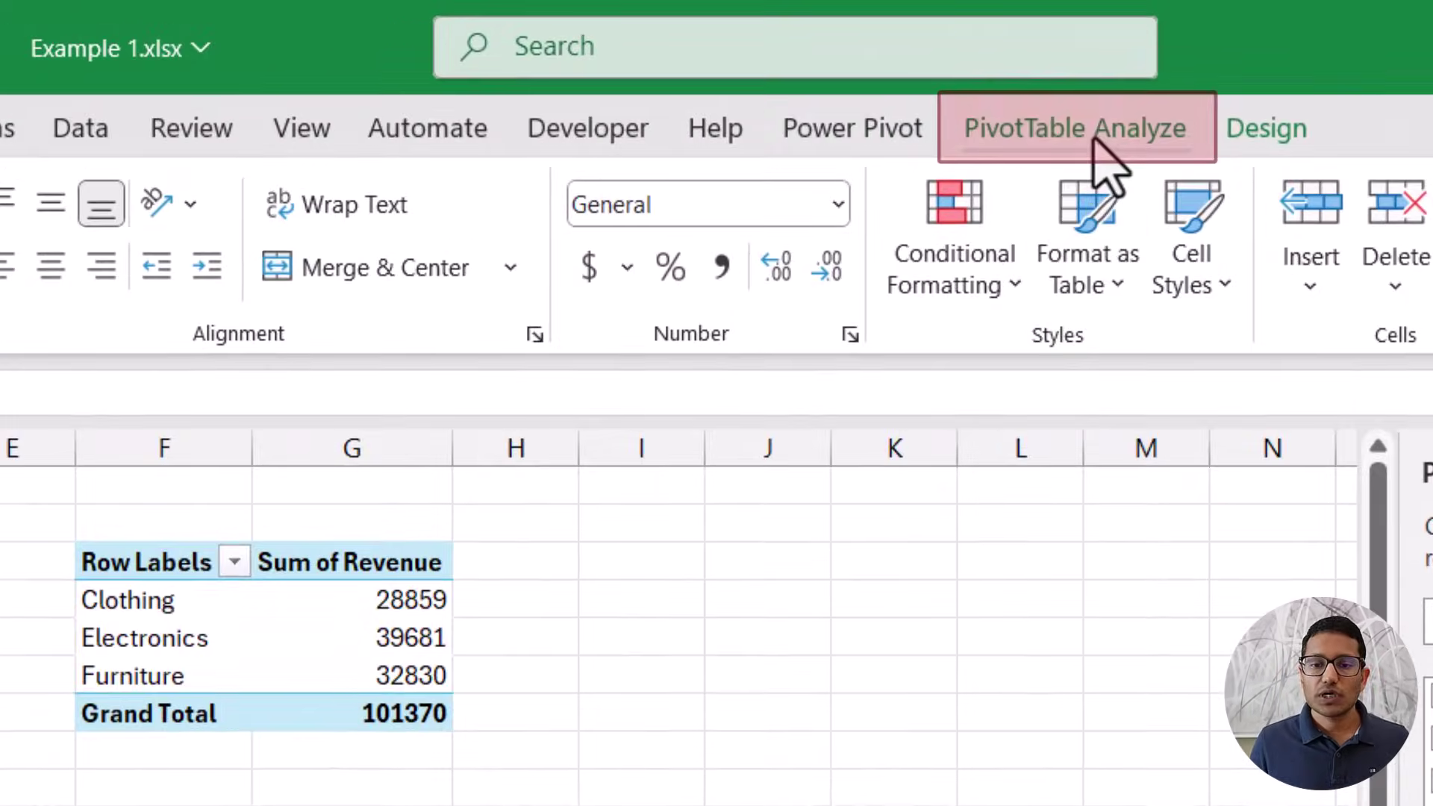
click(1093, 141)
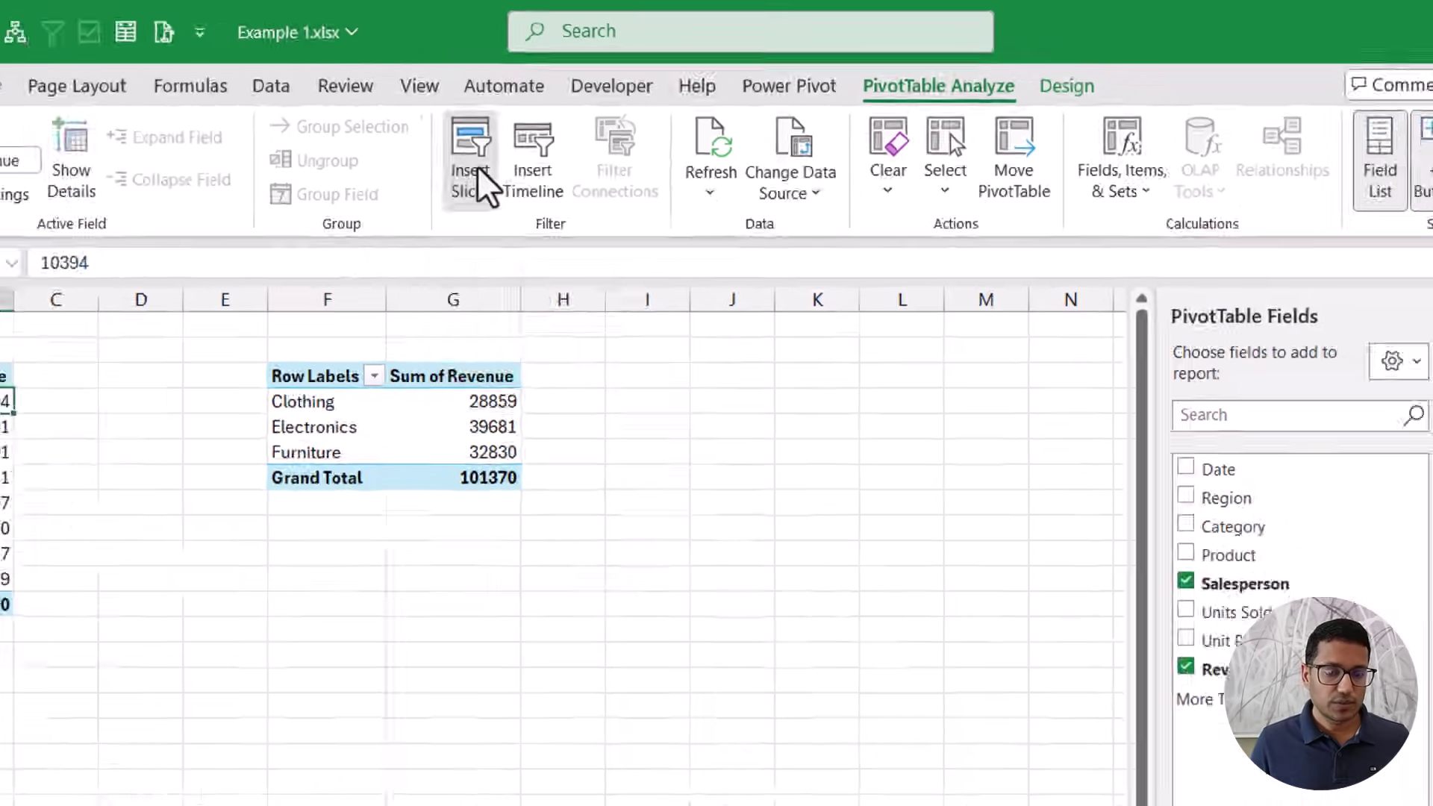
click(477, 165)
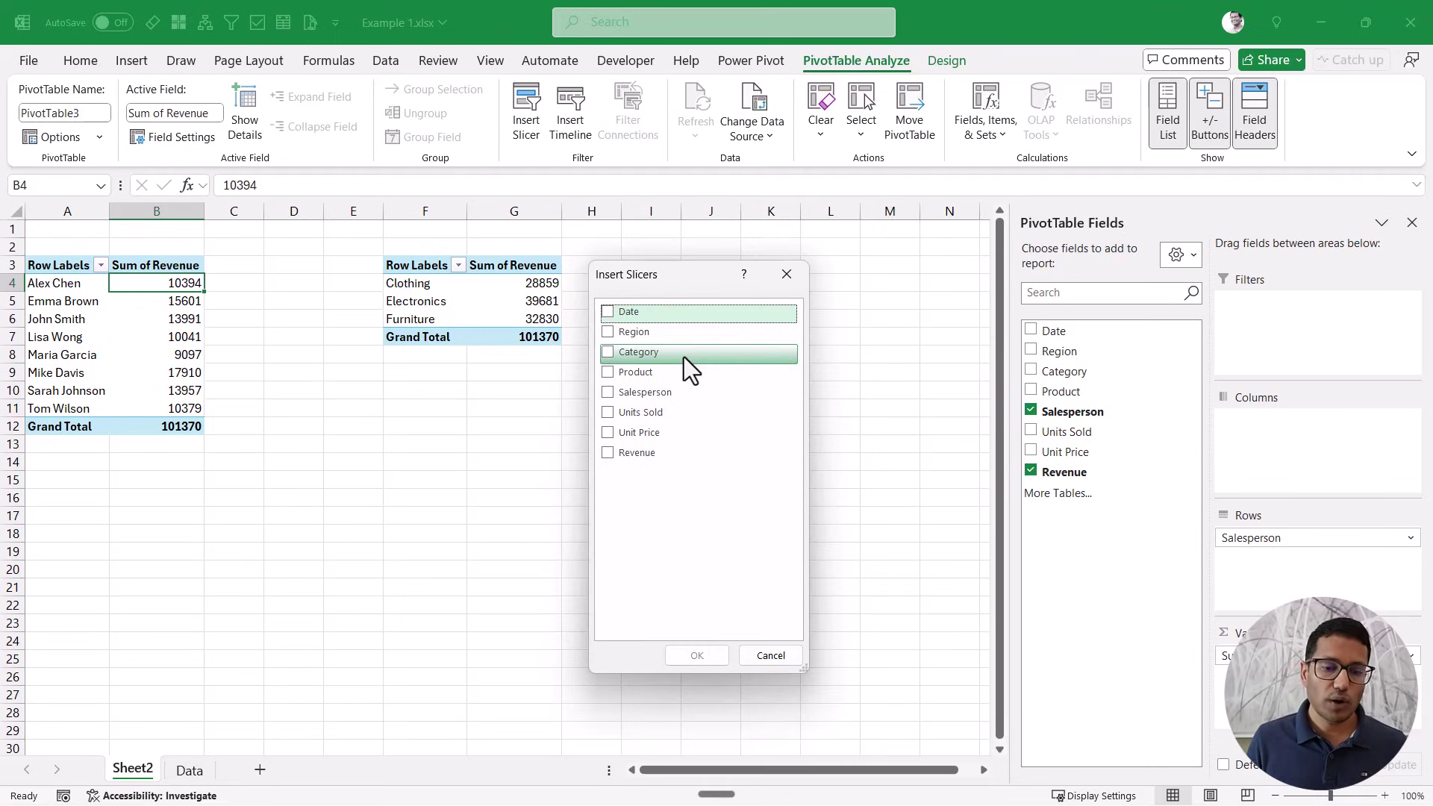
click(611, 356)
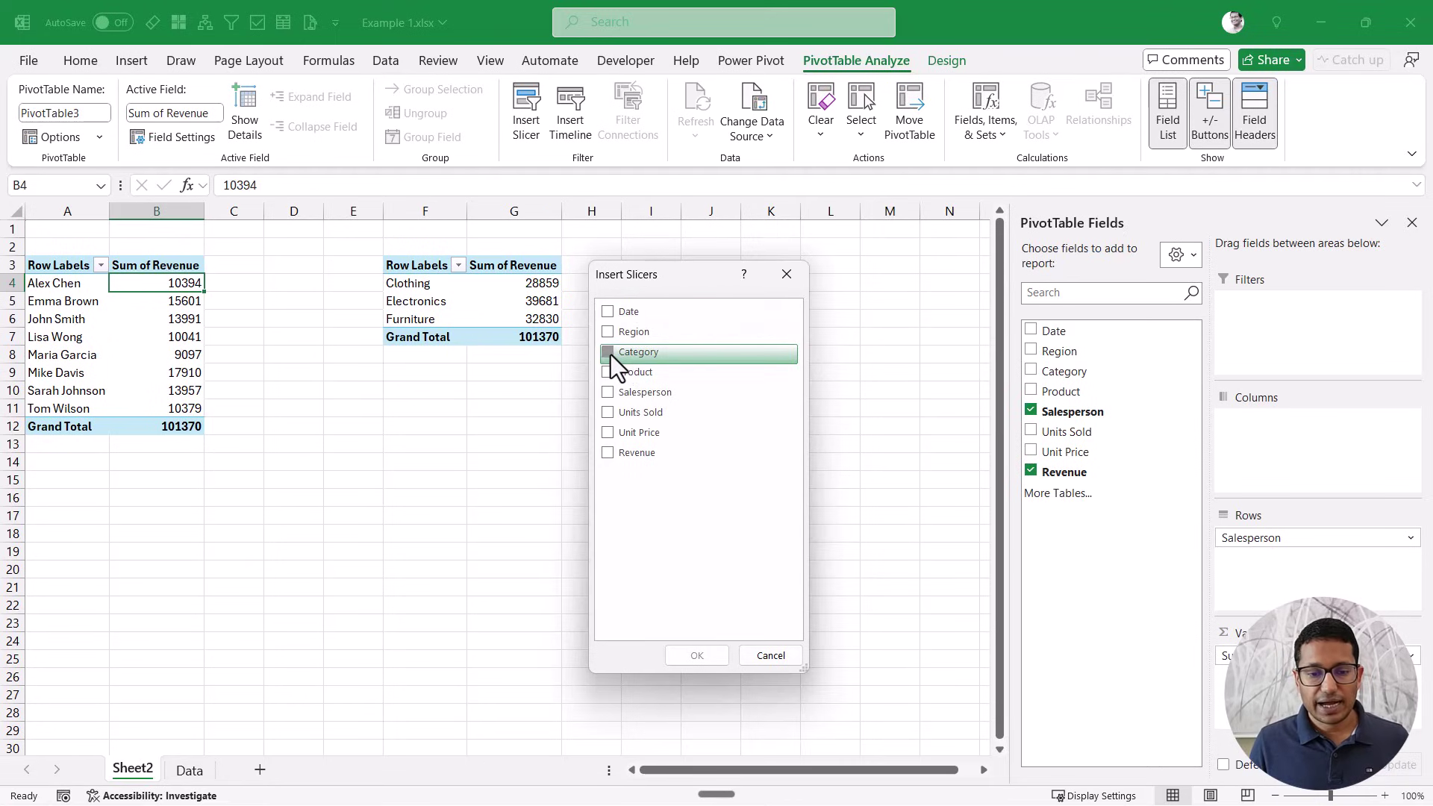
click(696, 656)
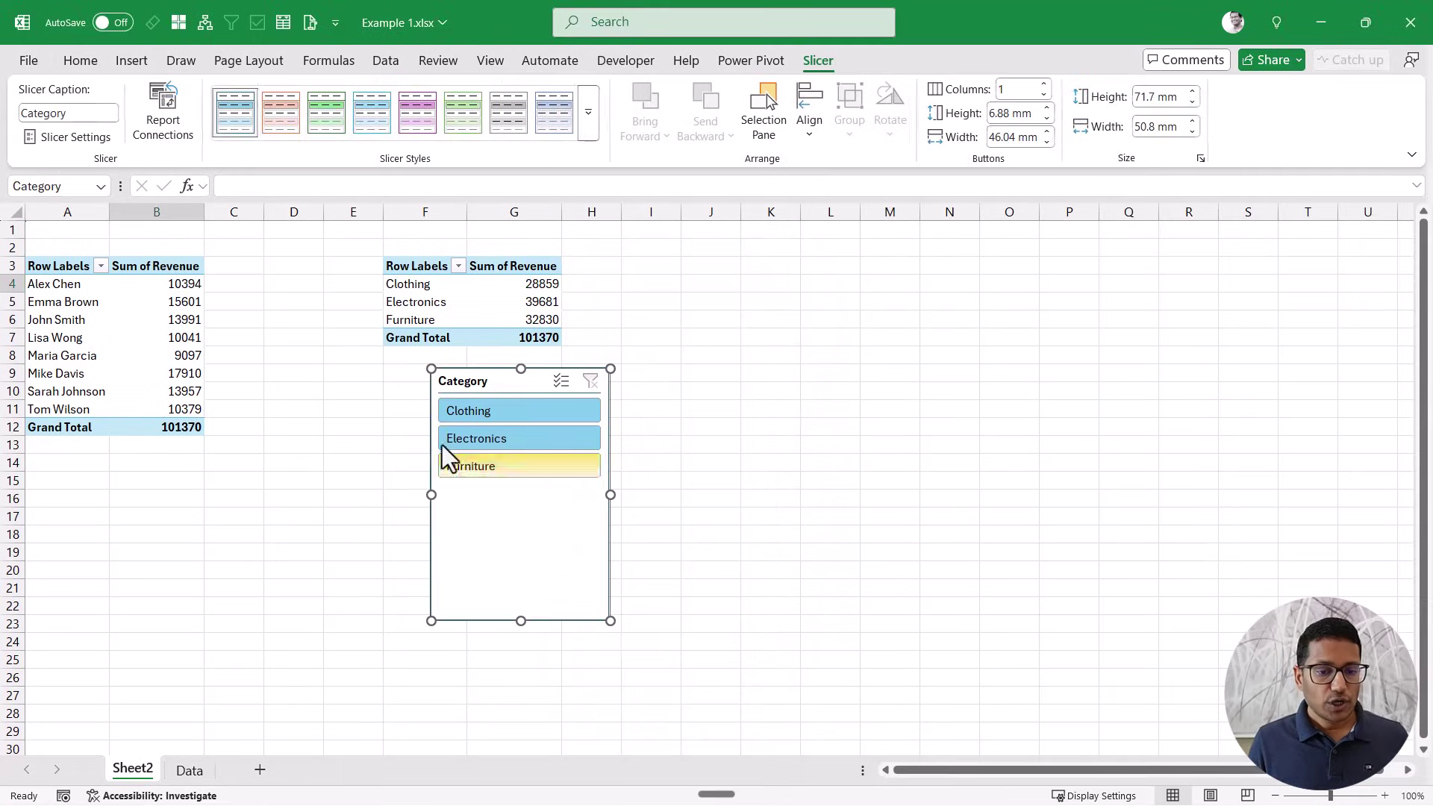
Shorten the Category slicer to about 35 mm high and place it beside the category pivot table, over columns H to K.
drag(495, 387, 288, 372)
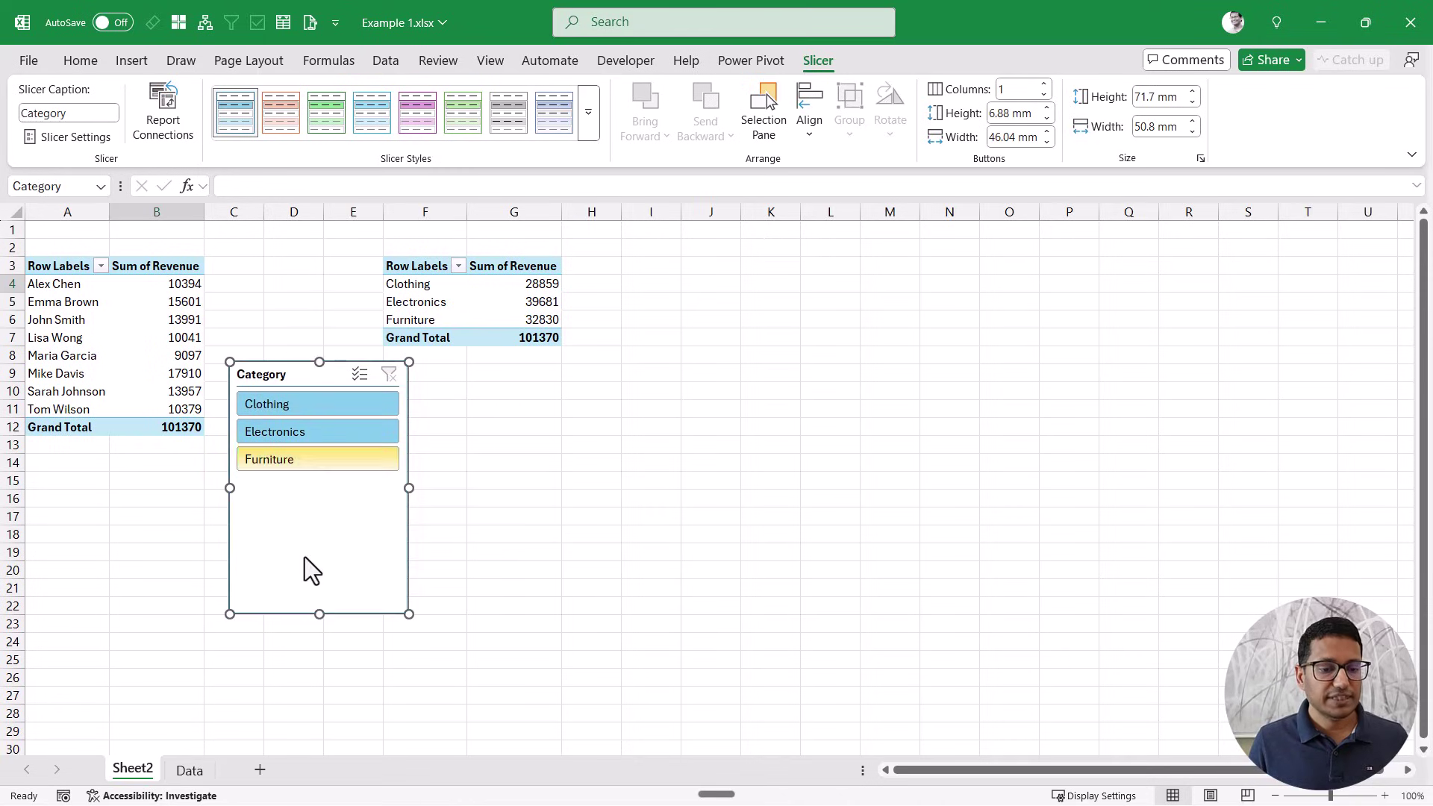
drag(317, 614, 319, 484)
drag(314, 377, 676, 247)
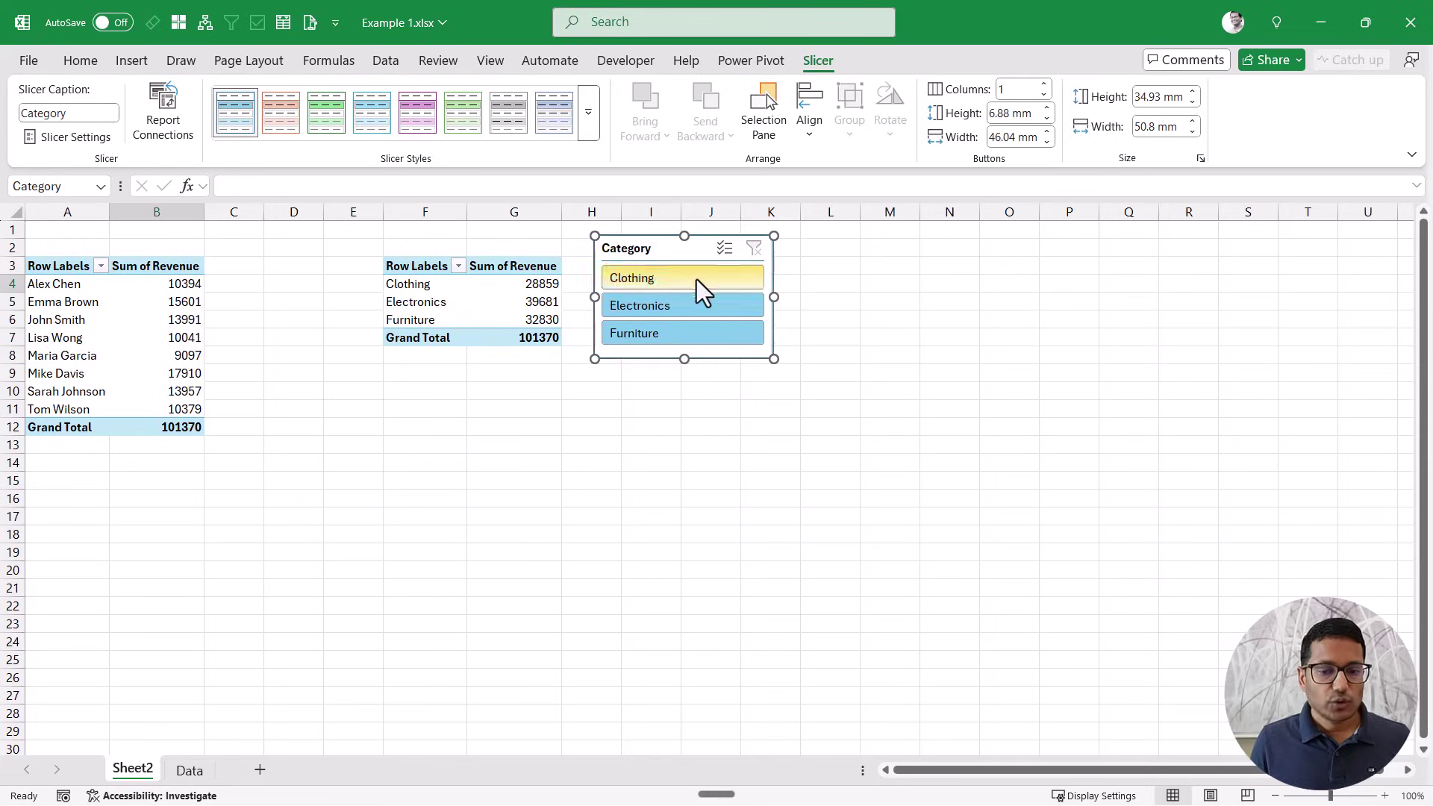
Test the Category slicer on the salesperson pivot table by filtering to Clothing, Electronics and Furniture, ending on Clothing.
click(701, 285)
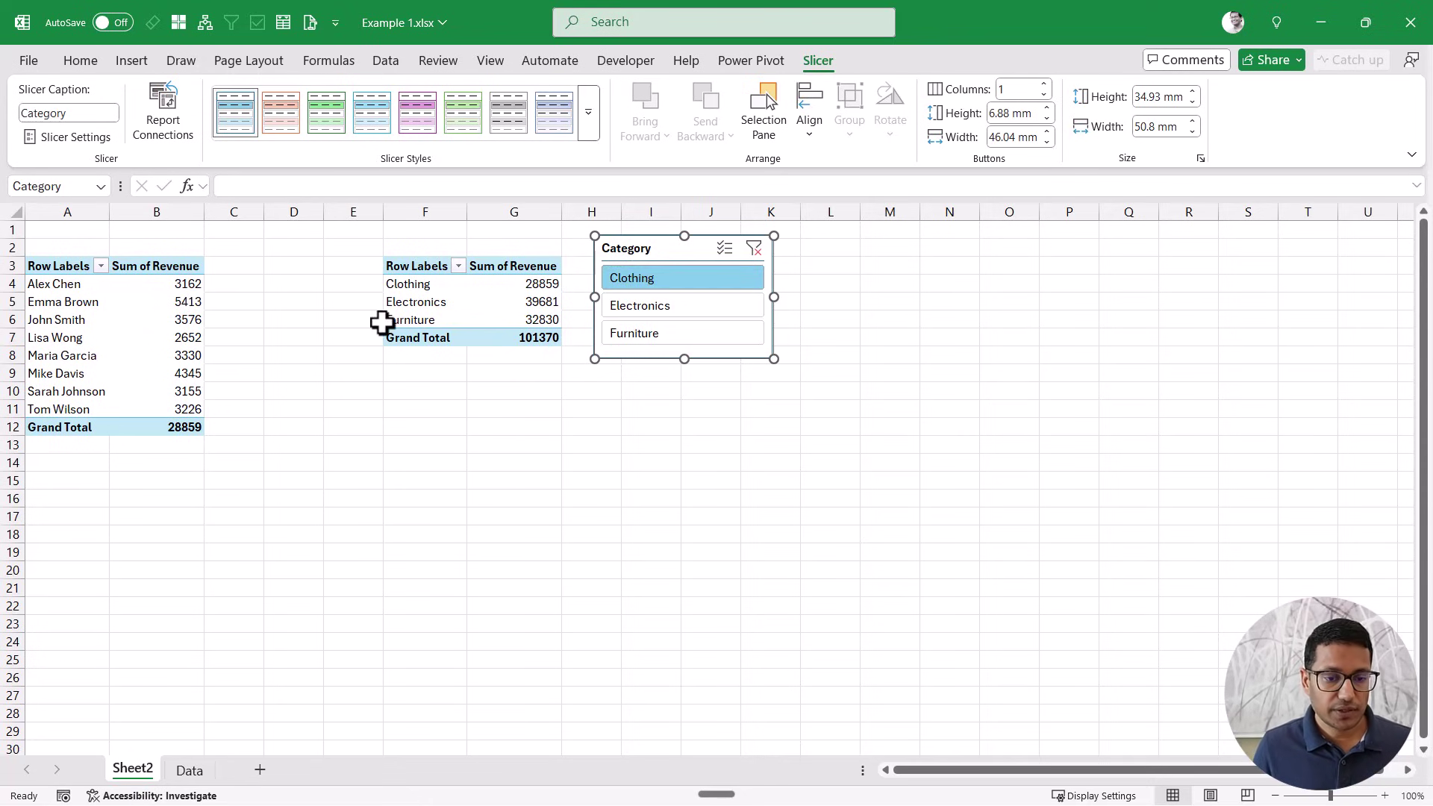
click(157, 286)
ctrl+scroll(224, 324, up, 2)
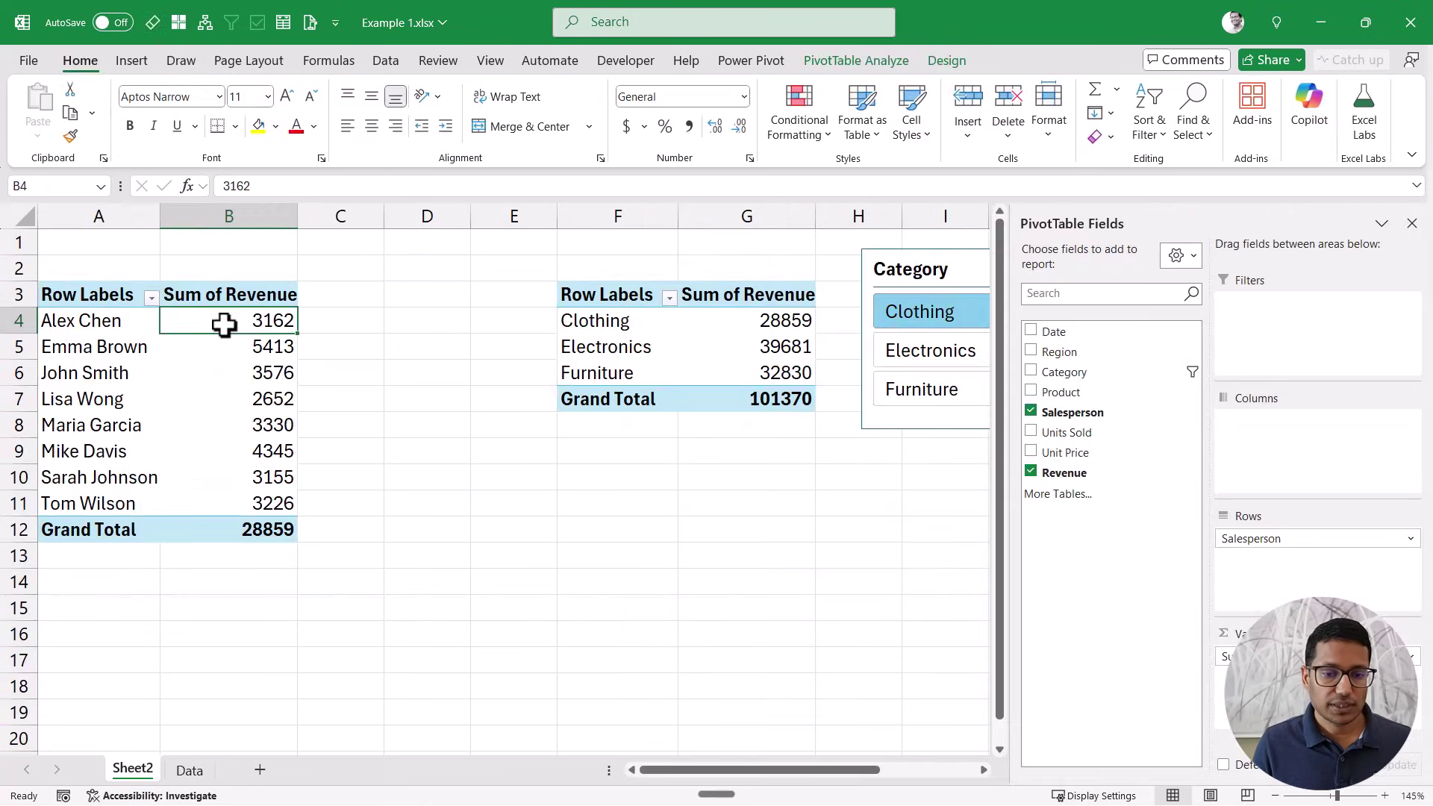
ctrl+scroll(464, 329, down, 1)
click(769, 323)
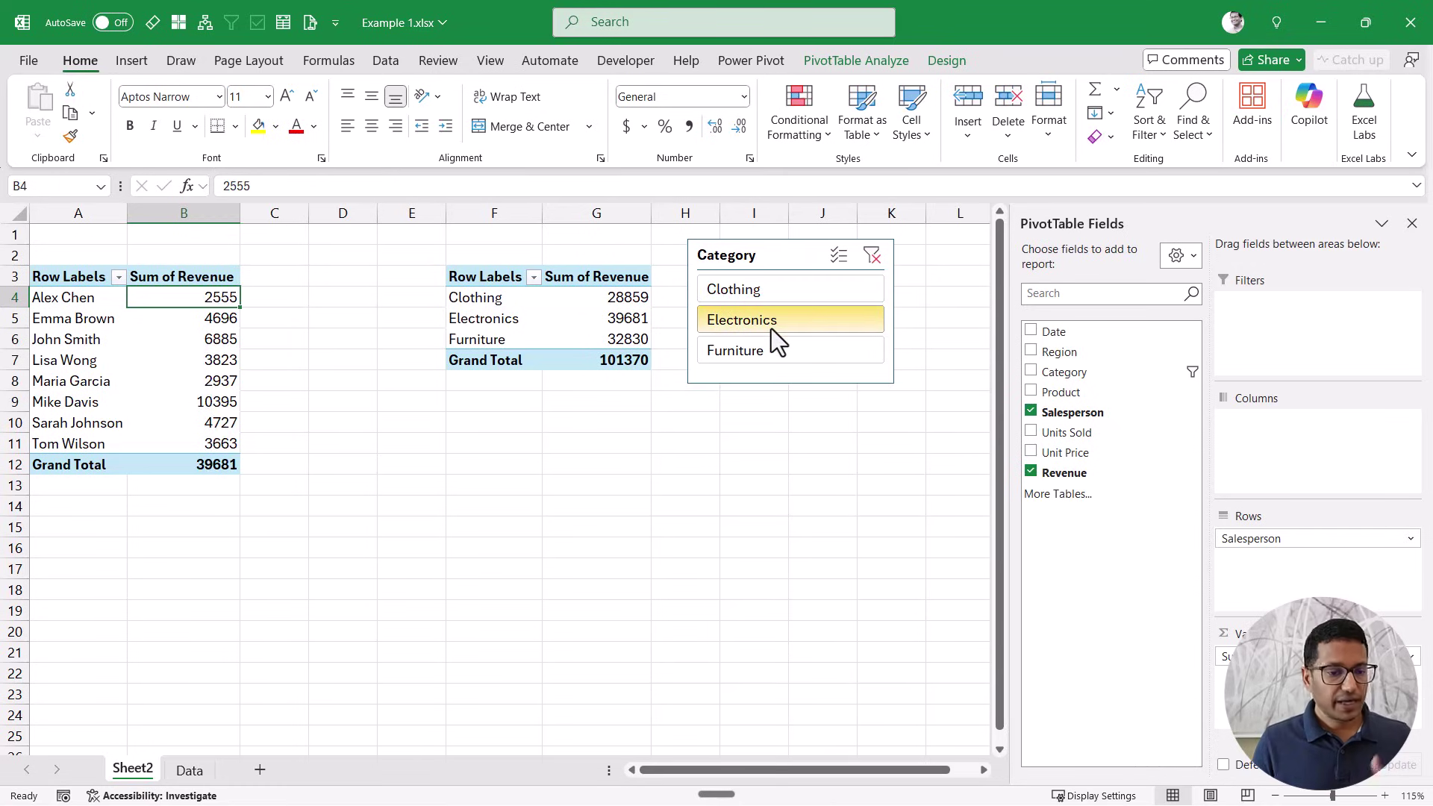
click(773, 350)
click(750, 294)
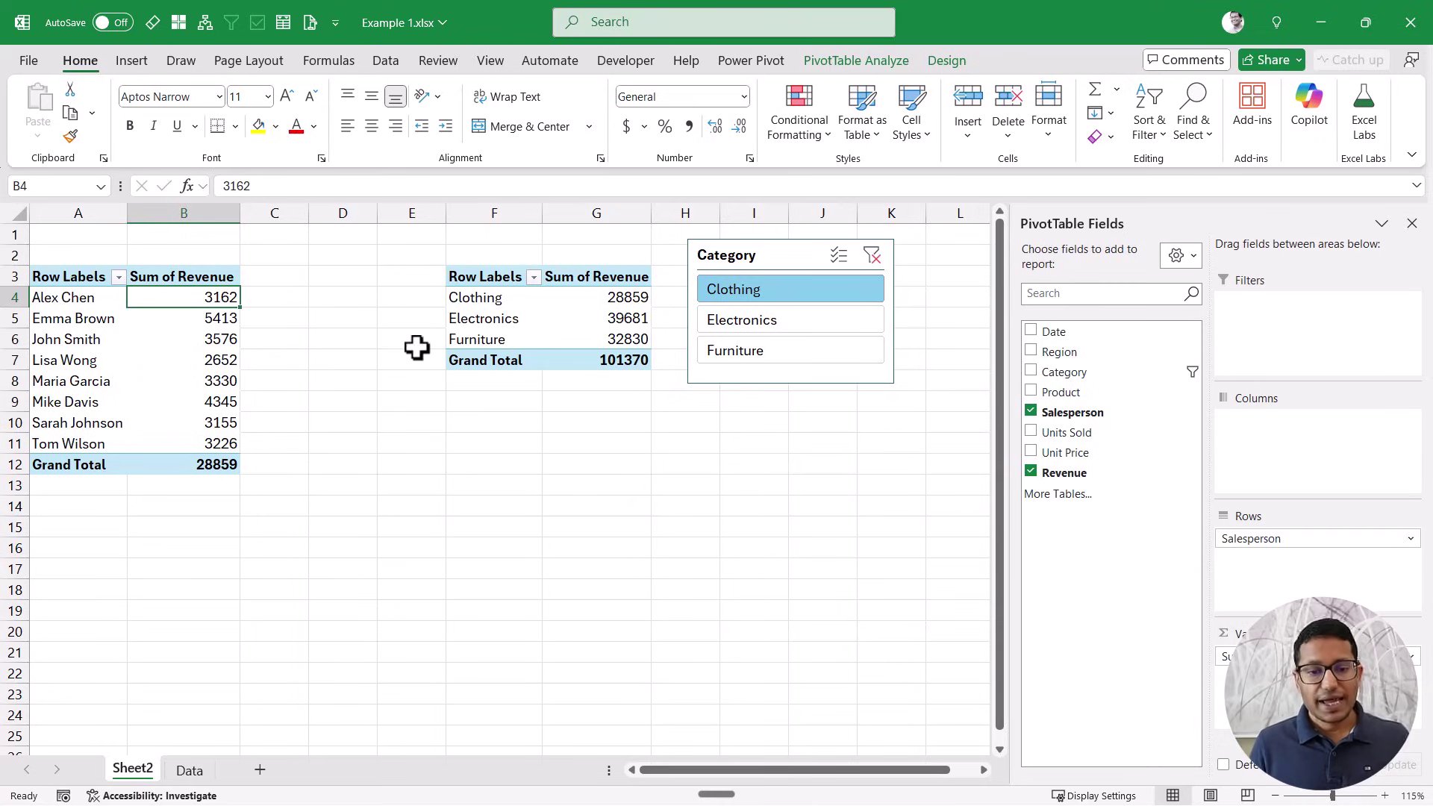
Connect the Category slicer to PivotTable4 as well through its report connections.
mouse_move(565, 353)
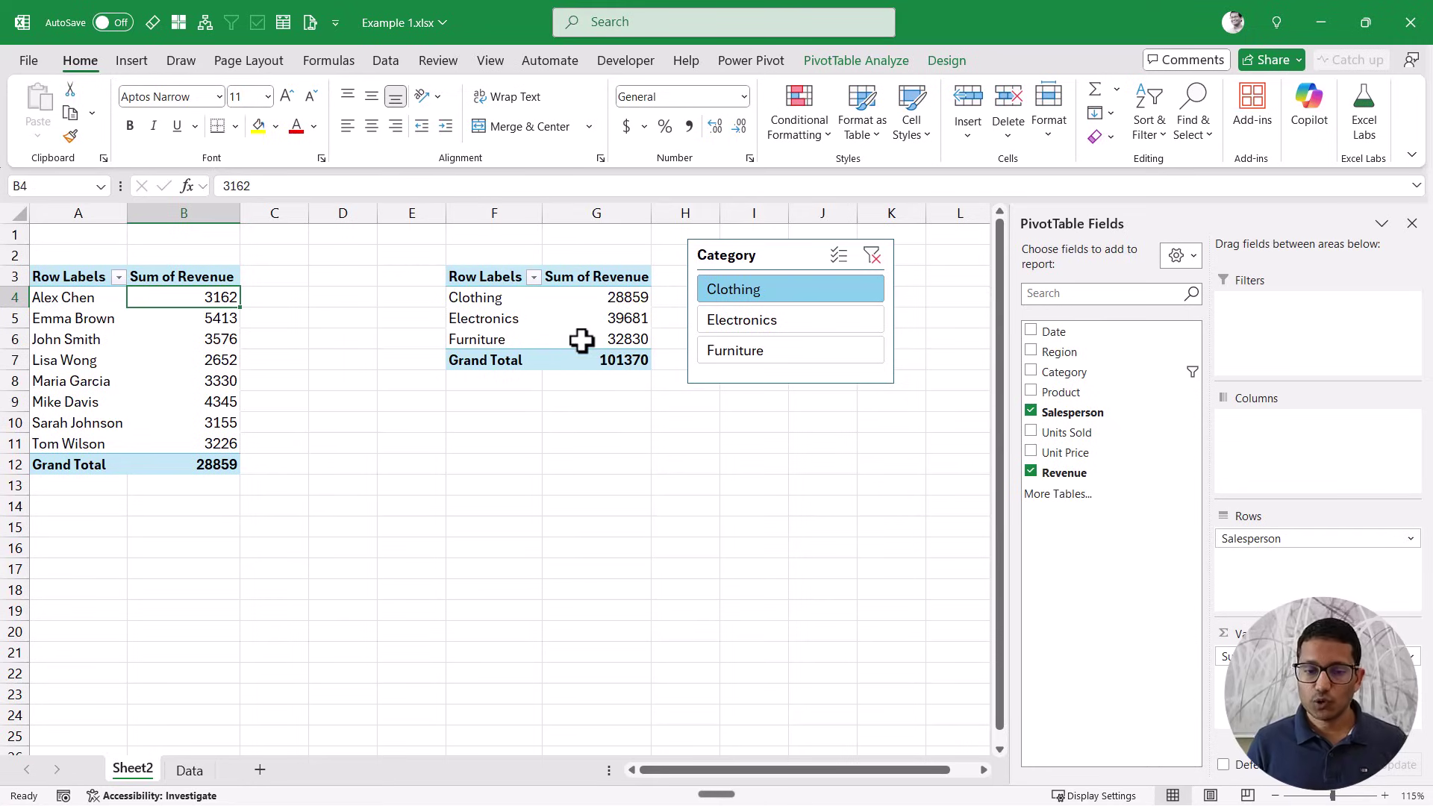
right_click(773, 256)
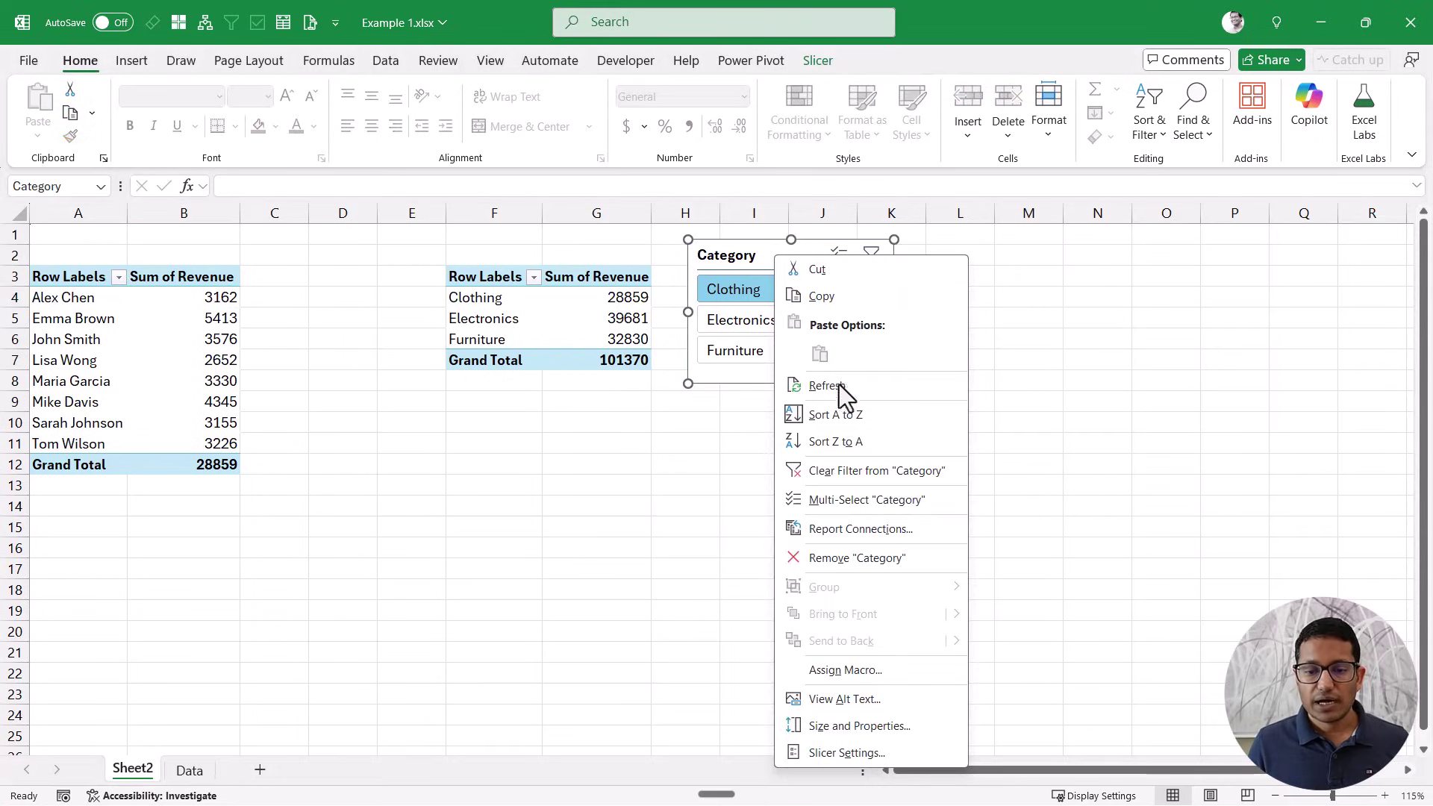
click(858, 531)
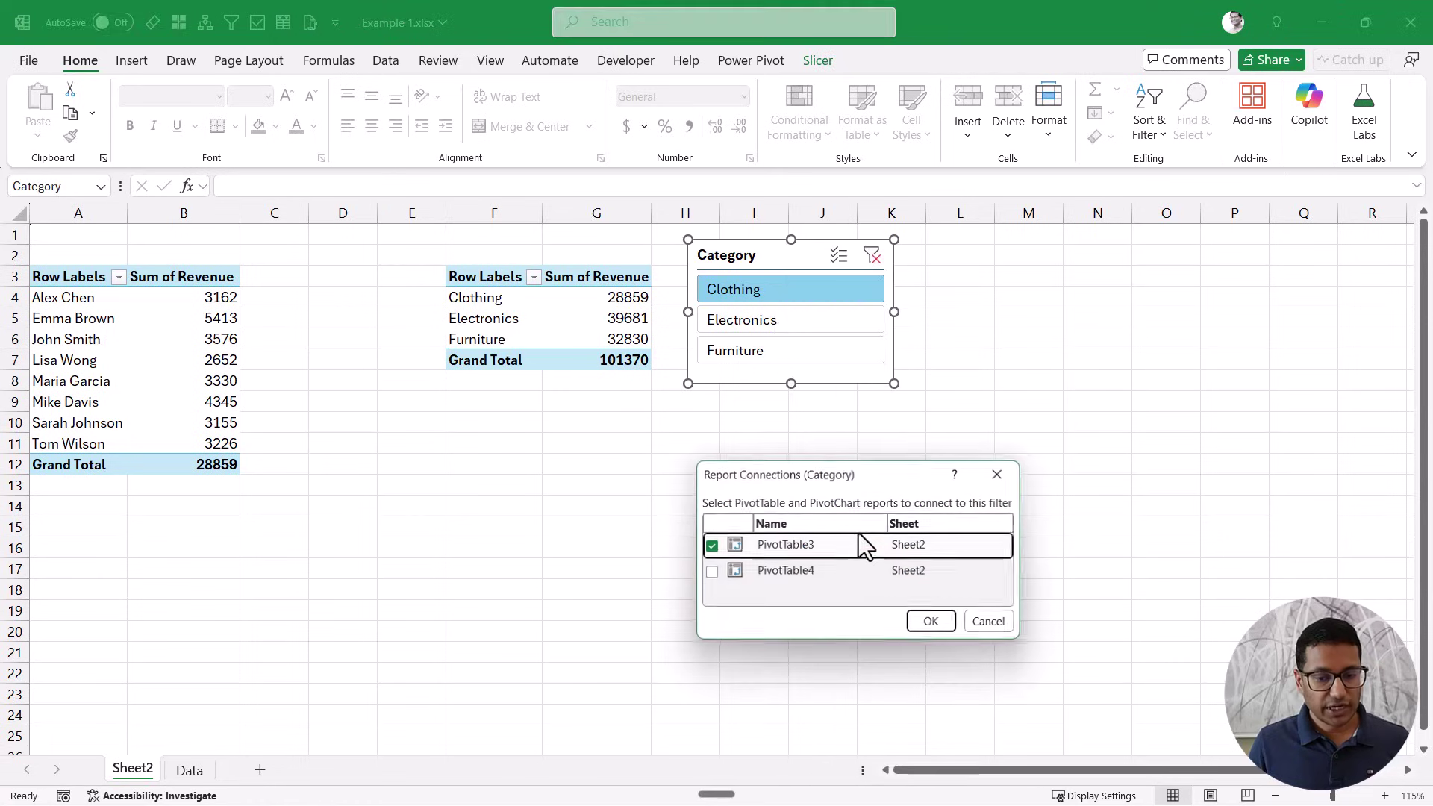
drag(800, 479, 485, 439)
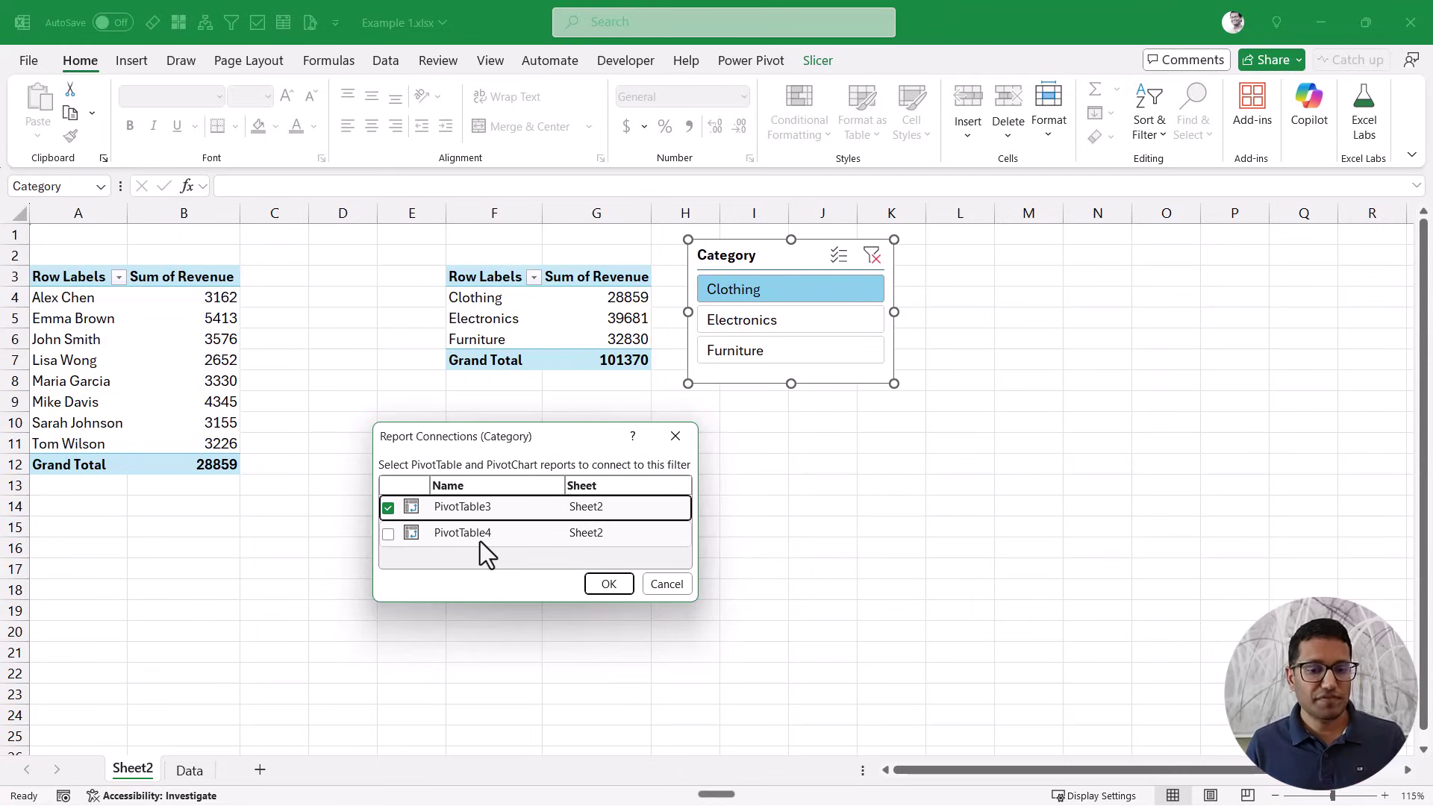
click(388, 534)
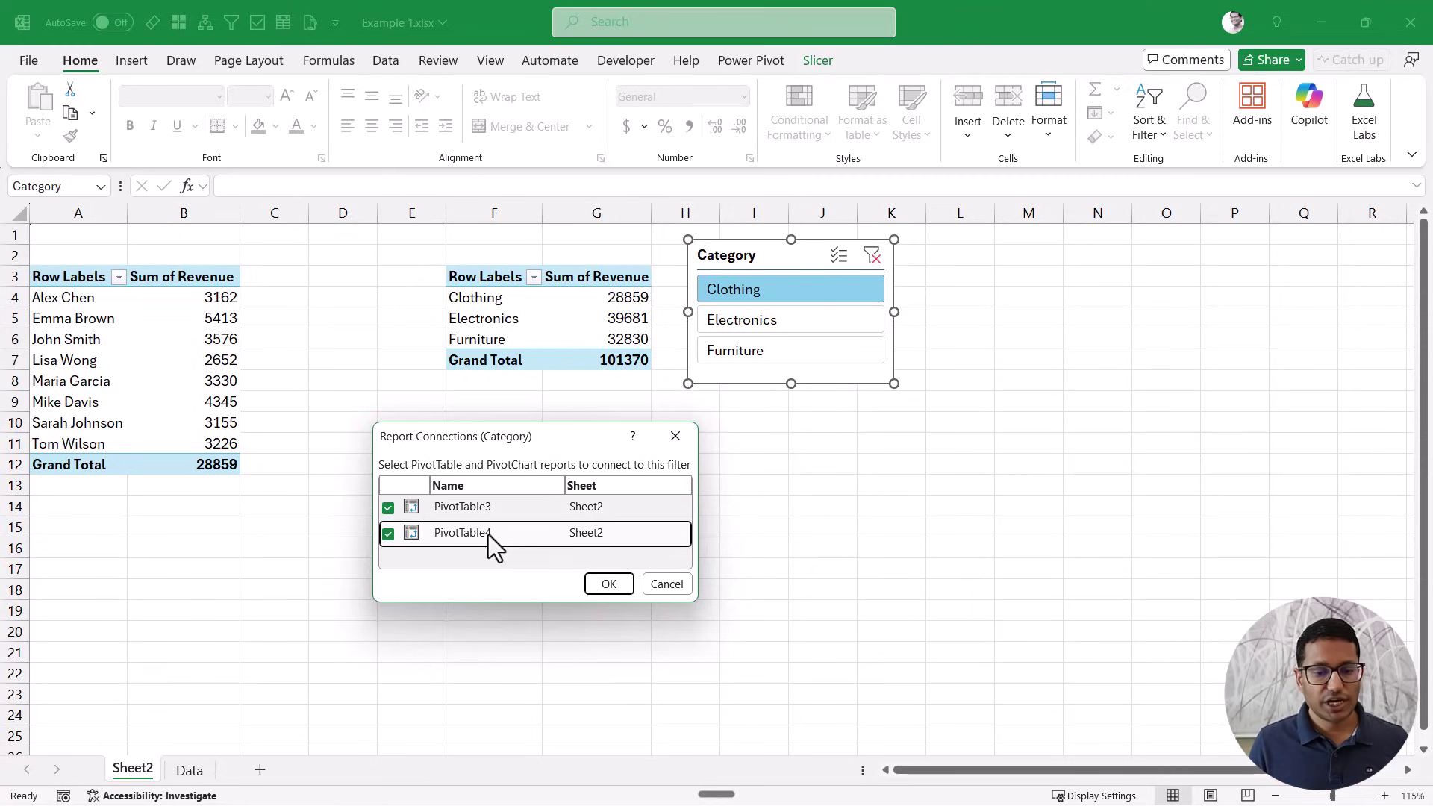
click(608, 585)
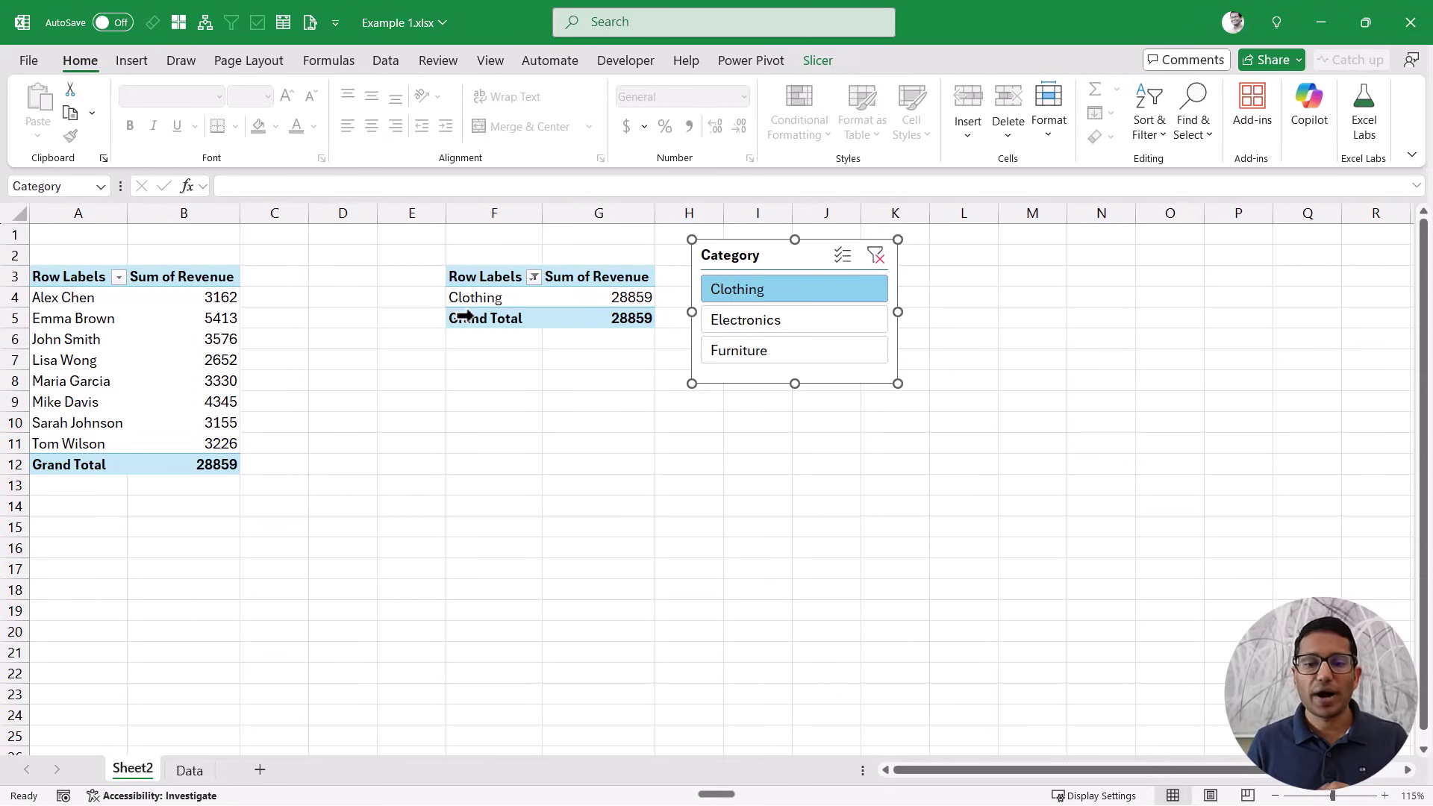
Filter both connected pivot tables with the Category slicer to Electronics, followed by Furniture.
click(750, 328)
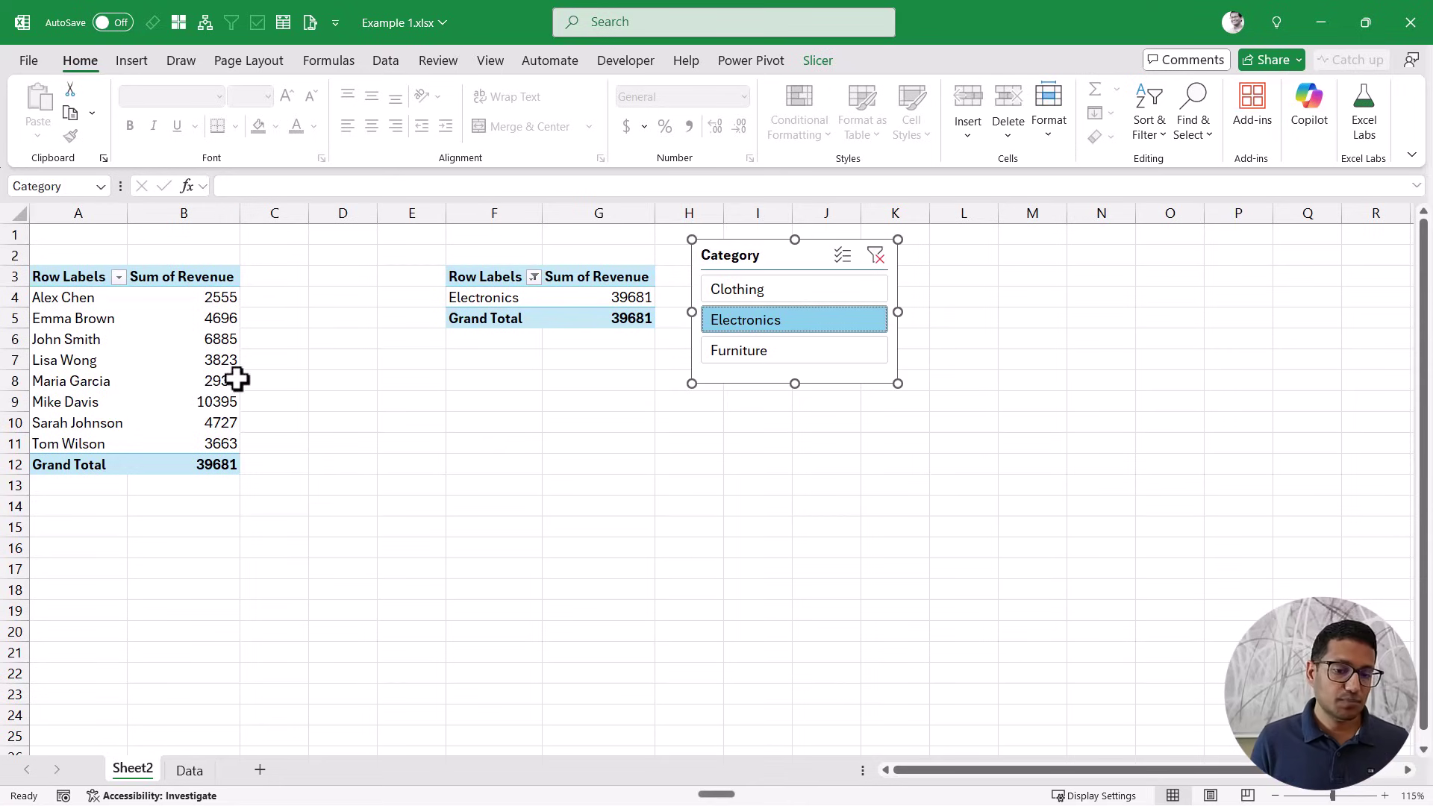
click(772, 350)
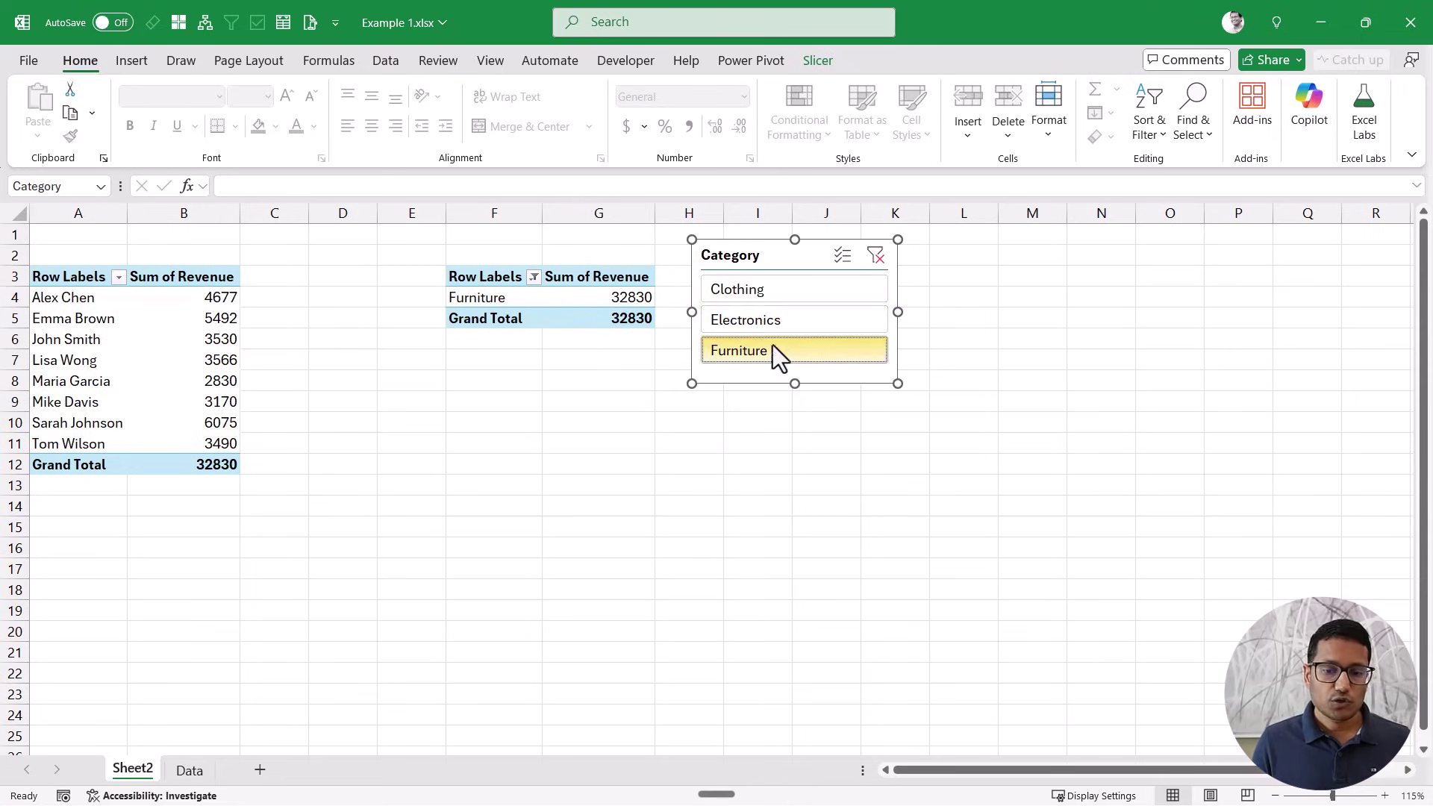
Add Clothing and Electronics to the Furniture selection in the Category slicer, followed by filtering to Clothing alone.
ctrl+click(763, 294)
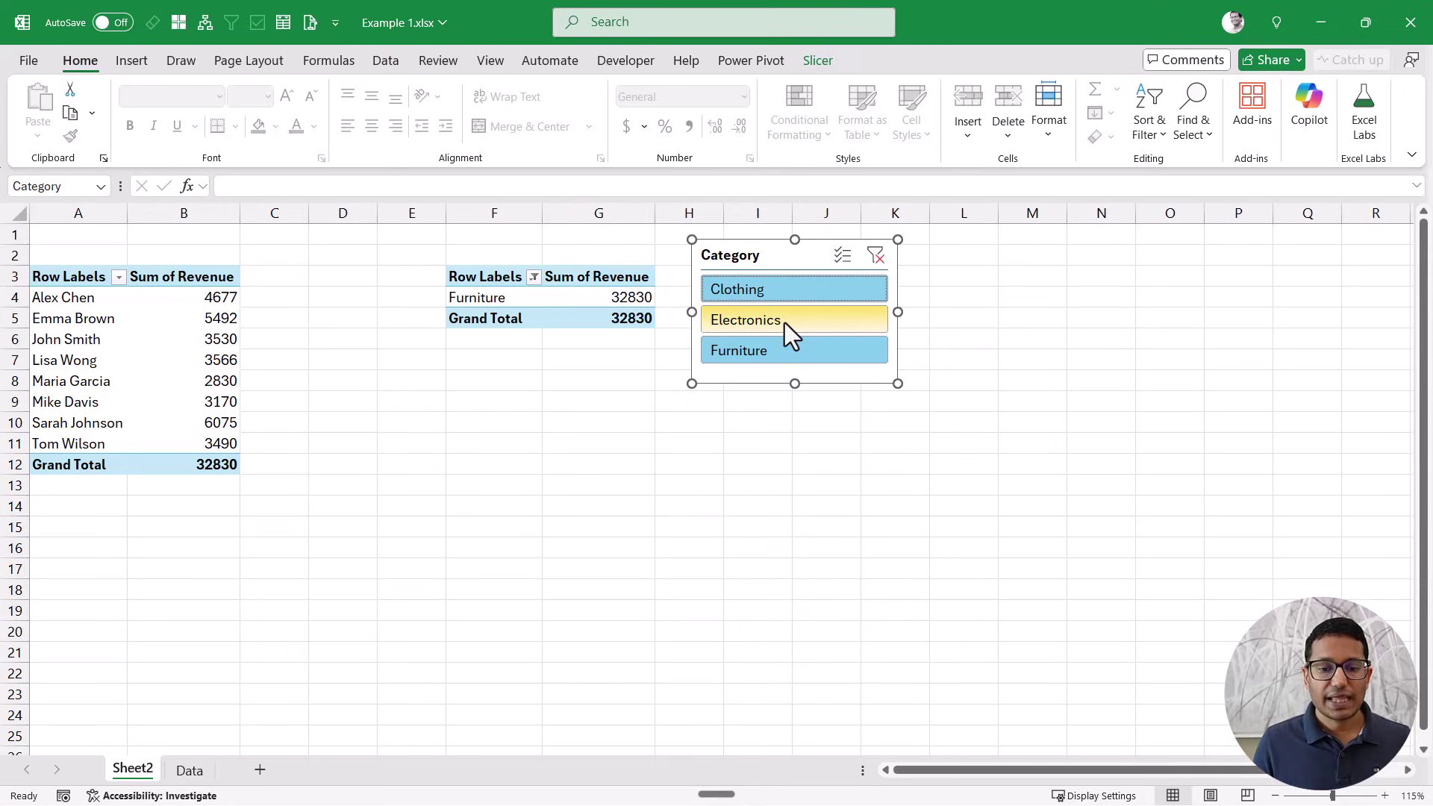
ctrl+click(785, 323)
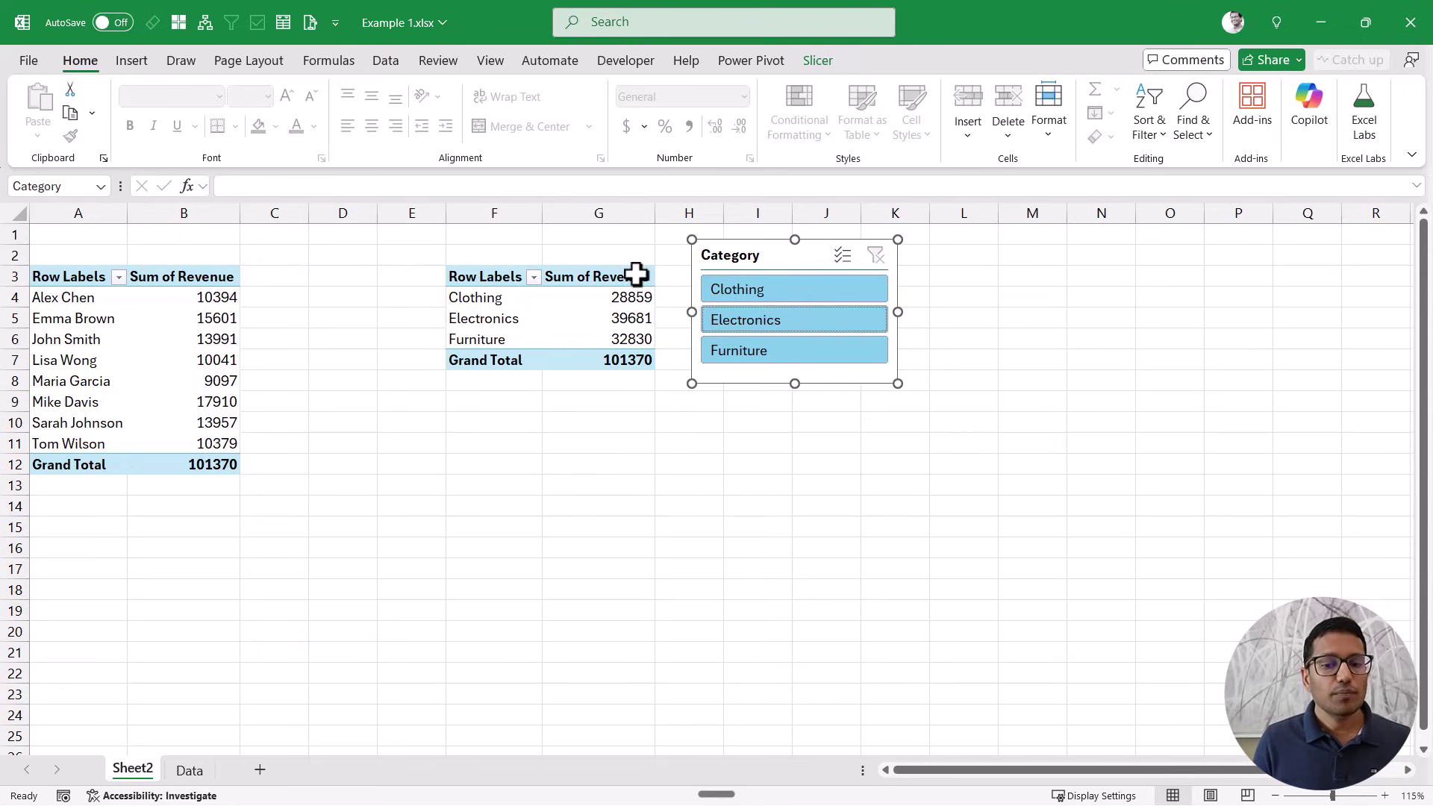
click(770, 294)
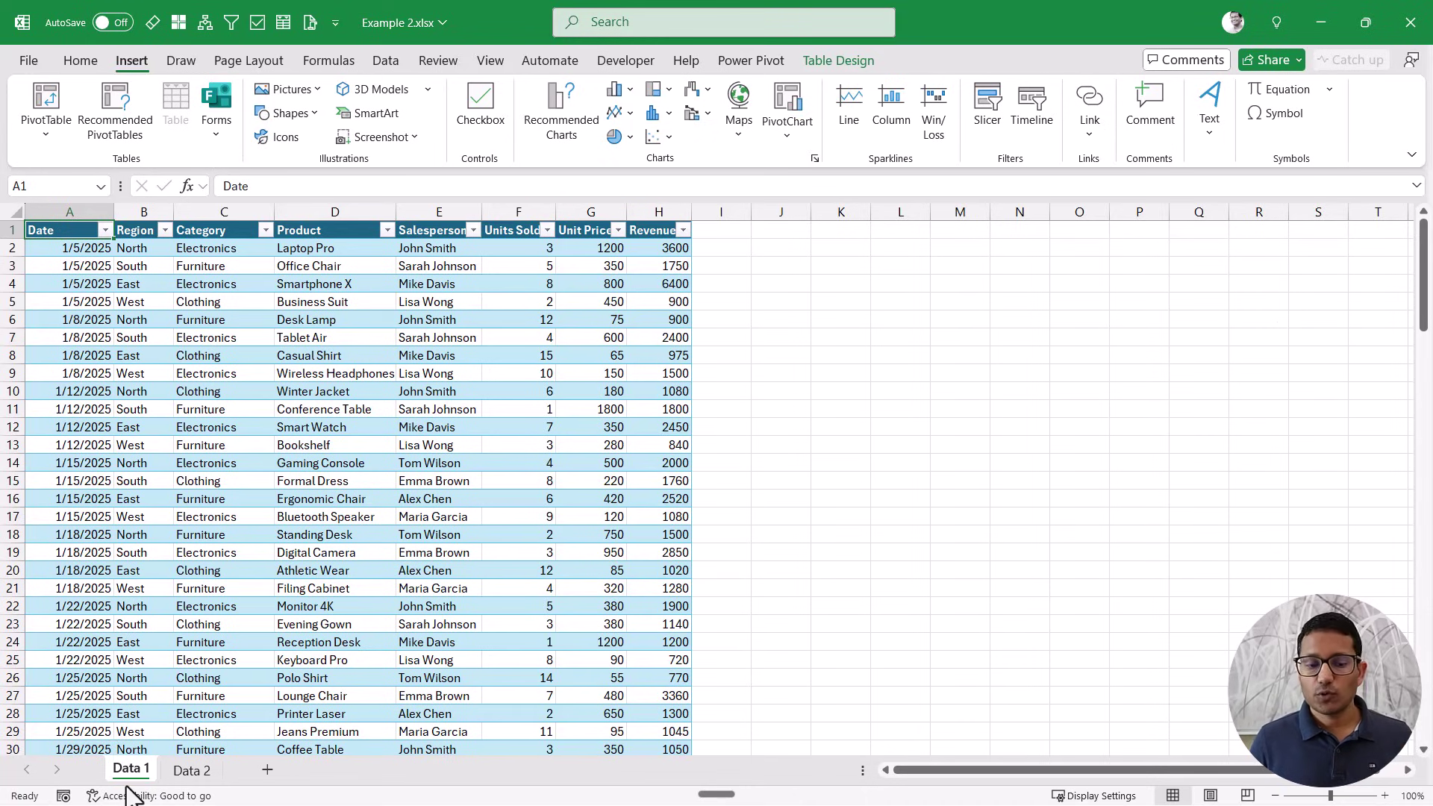
Examine the Salesperson column of the sales table on Data 1 and the Manager and Hire Date columns on Data 2.
click(191, 771)
click(140, 770)
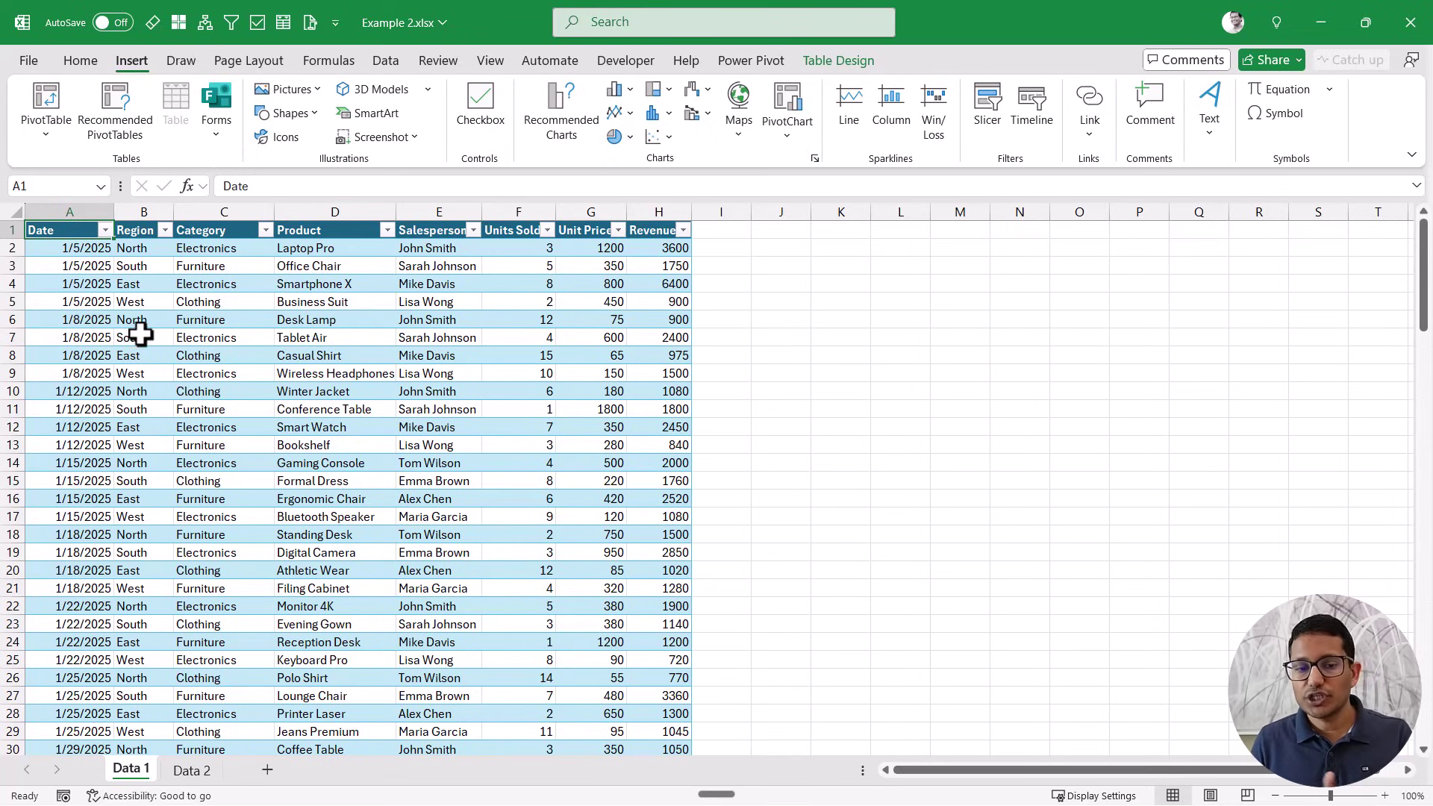
click(429, 218)
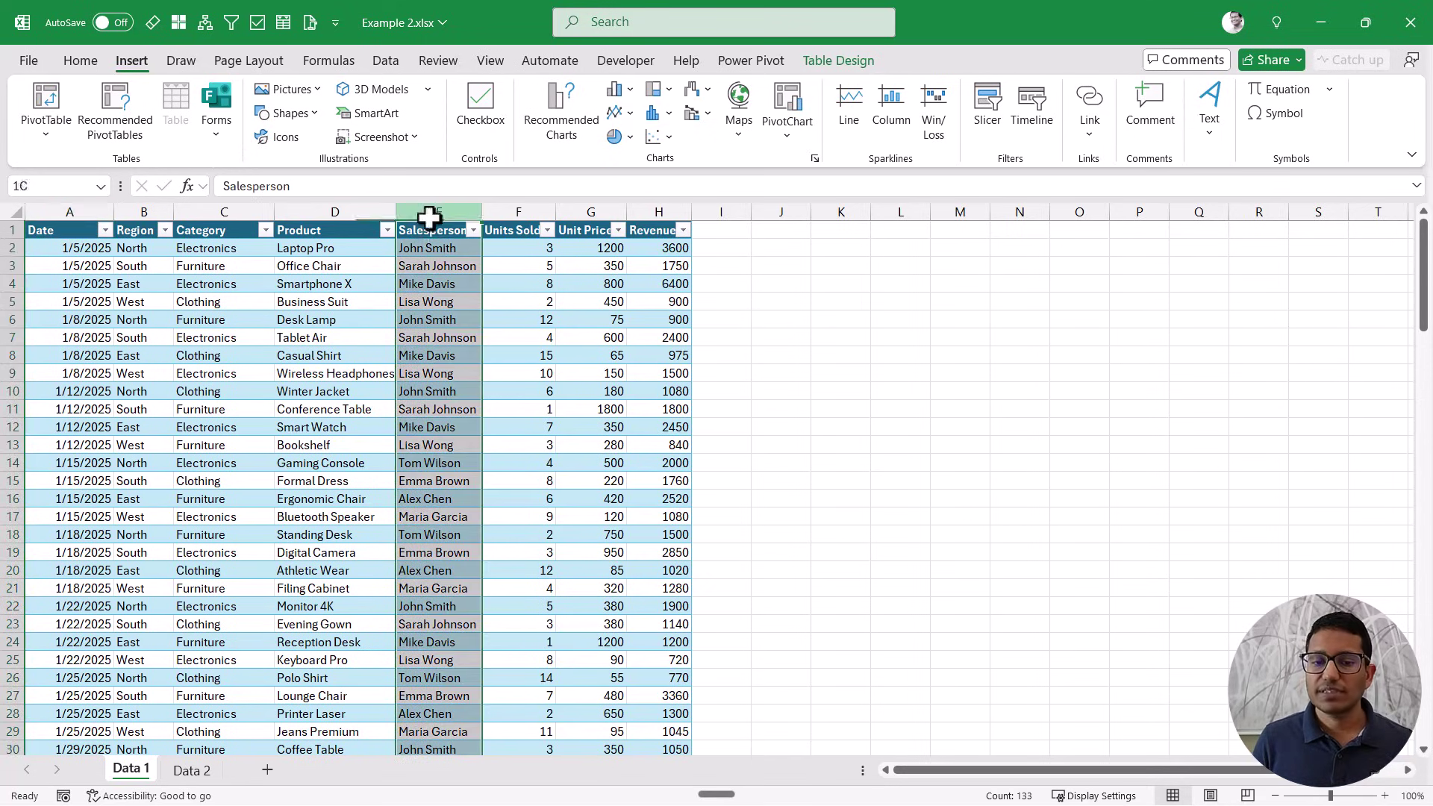
click(193, 771)
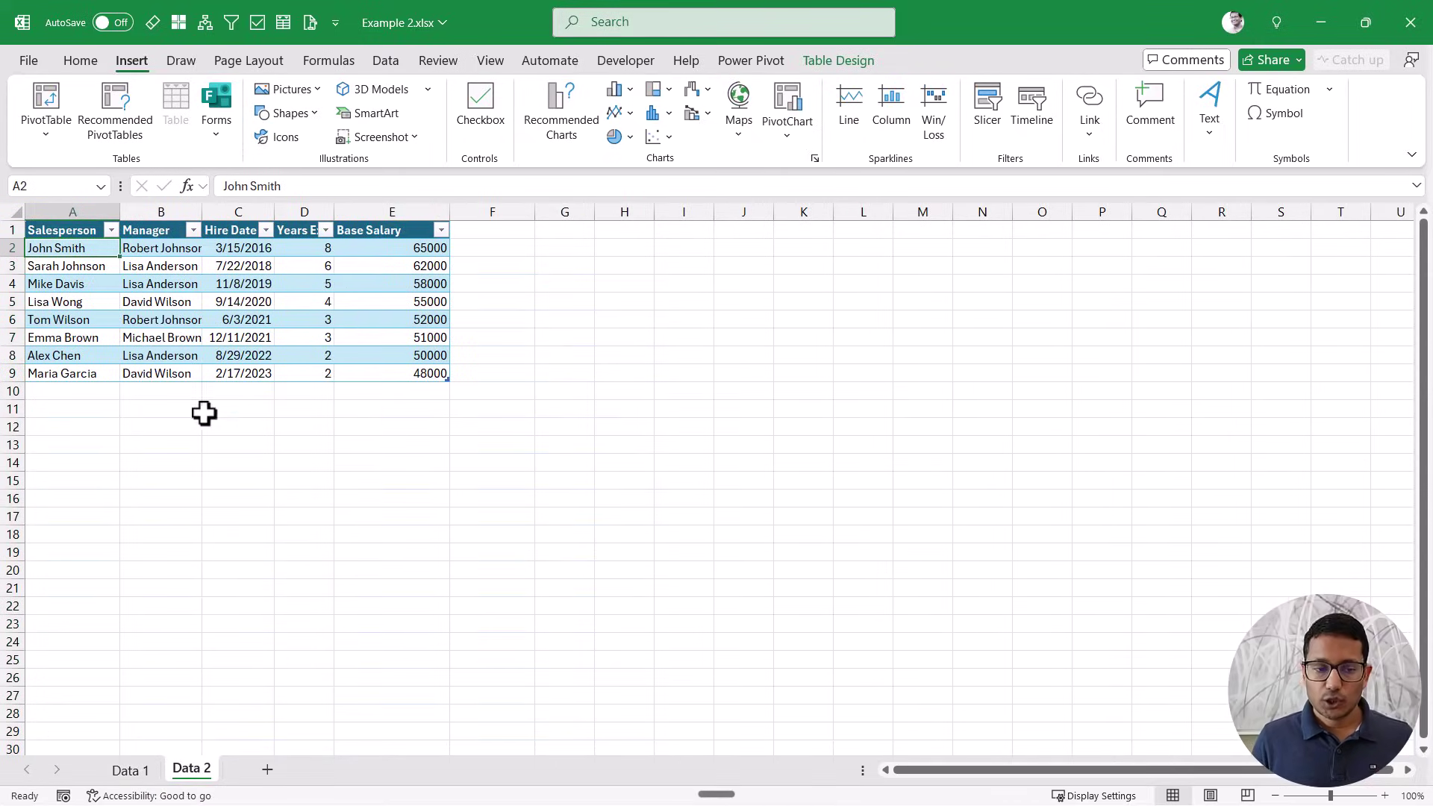
click(146, 251)
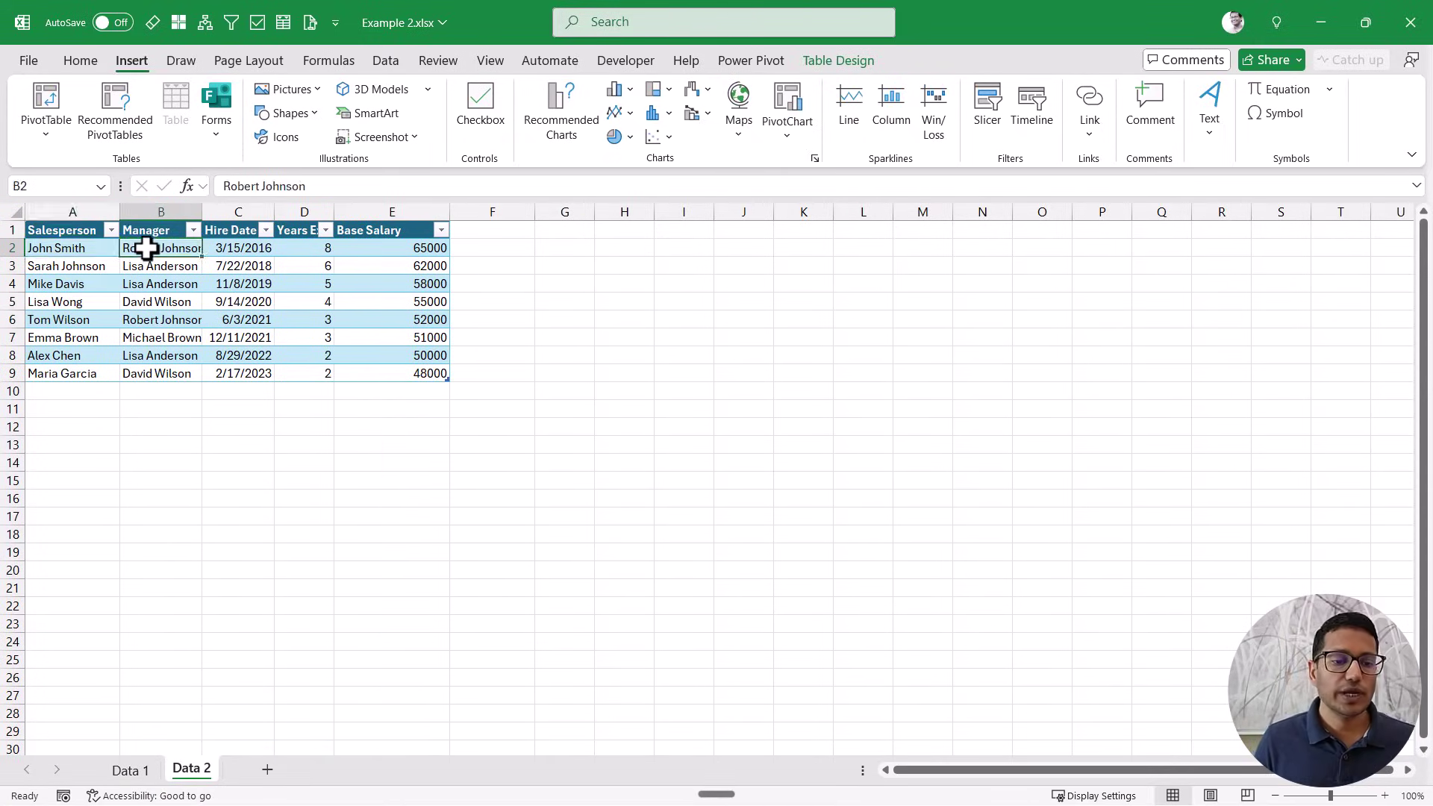
click(224, 255)
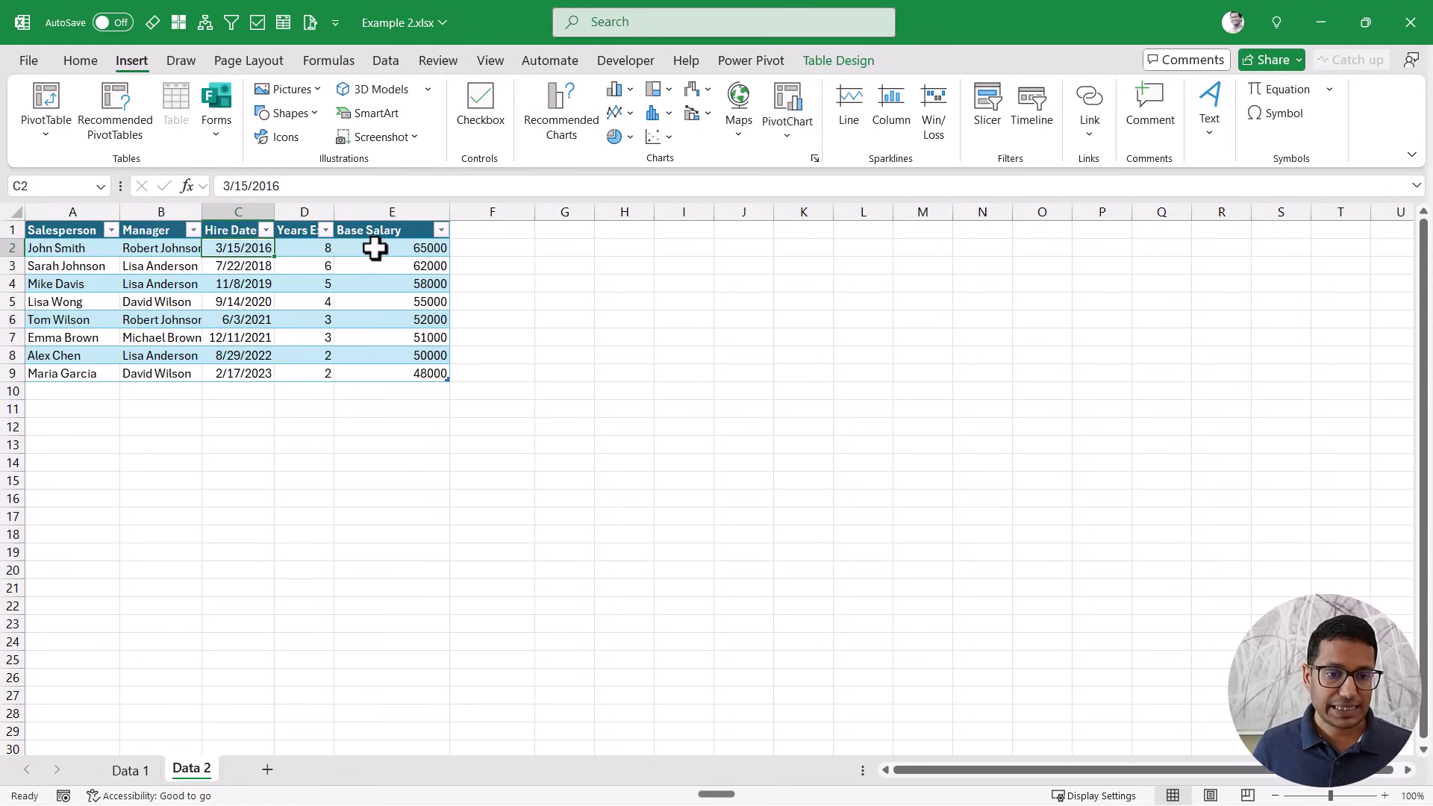
Compare the Salesperson column shared by Data 1 and Data 2, highlighting the salesperson entries on Data 2.
click(135, 773)
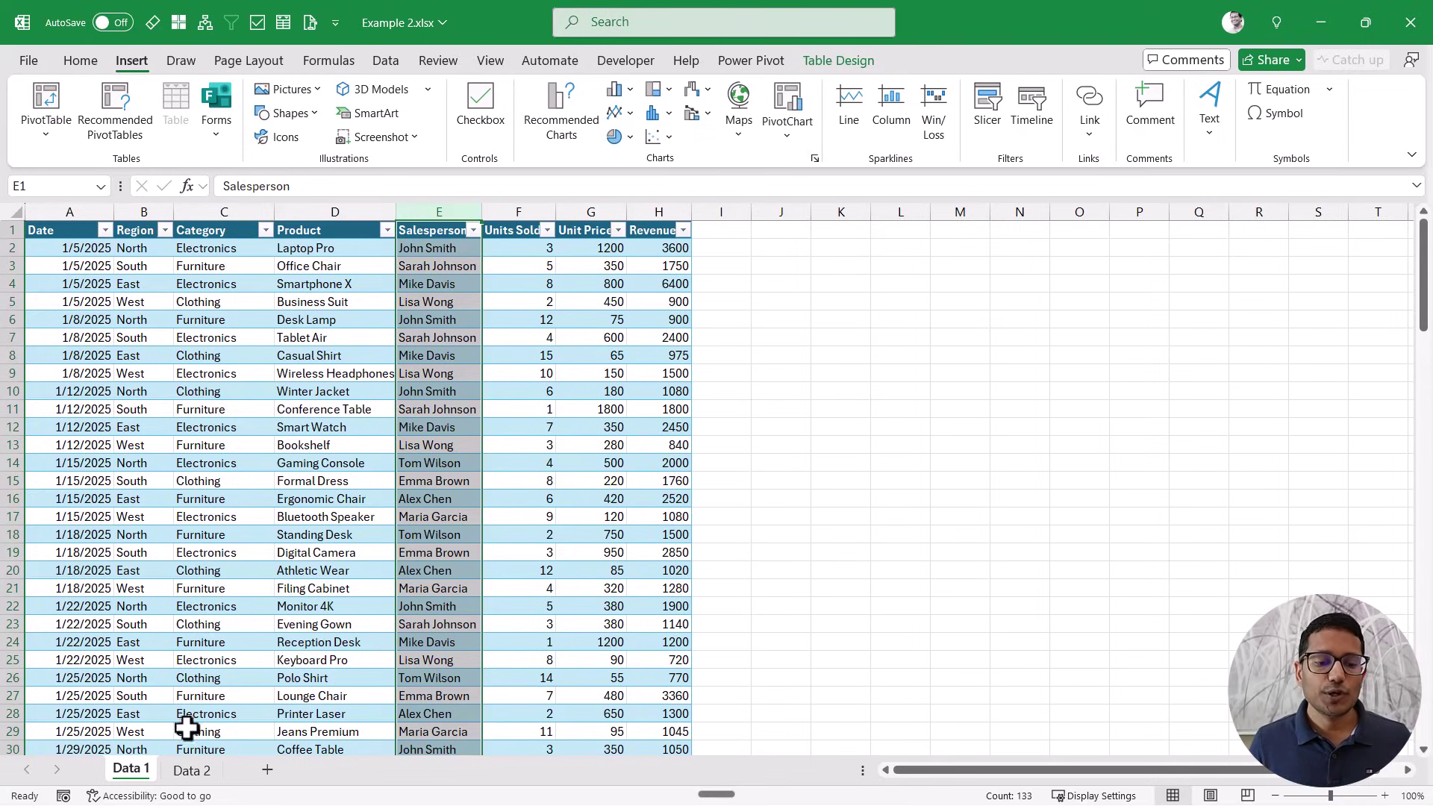
click(191, 770)
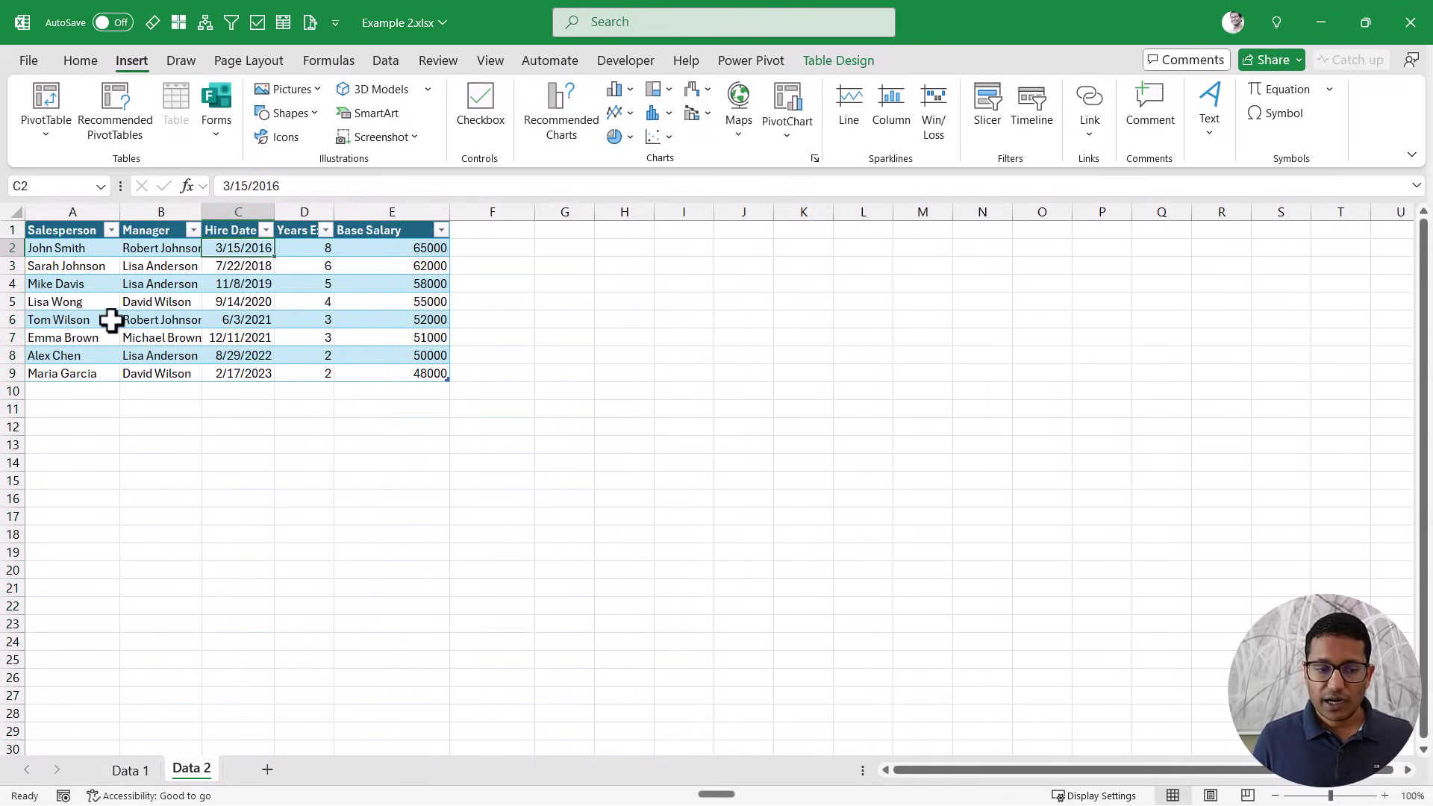
drag(72, 247, 89, 361)
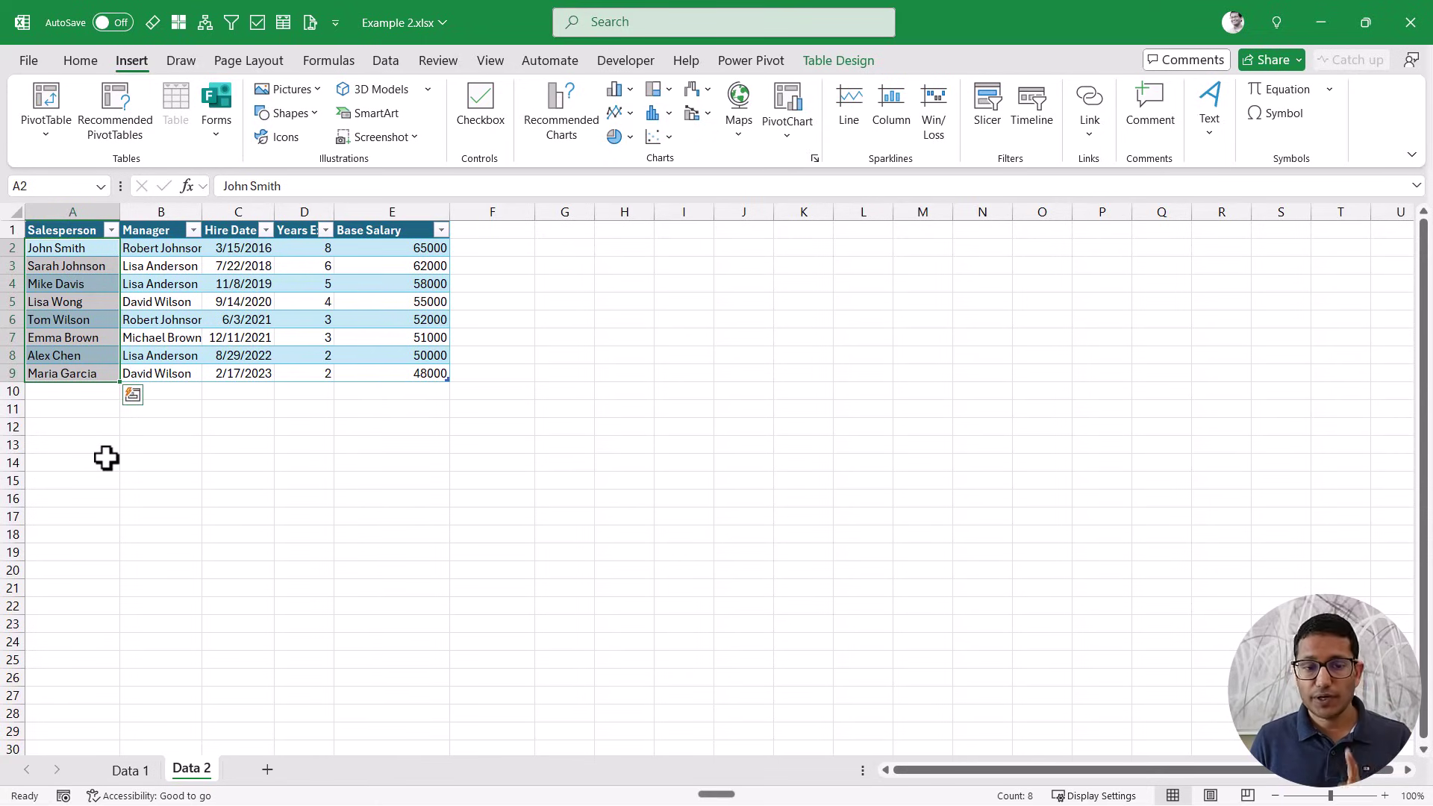
click(127, 769)
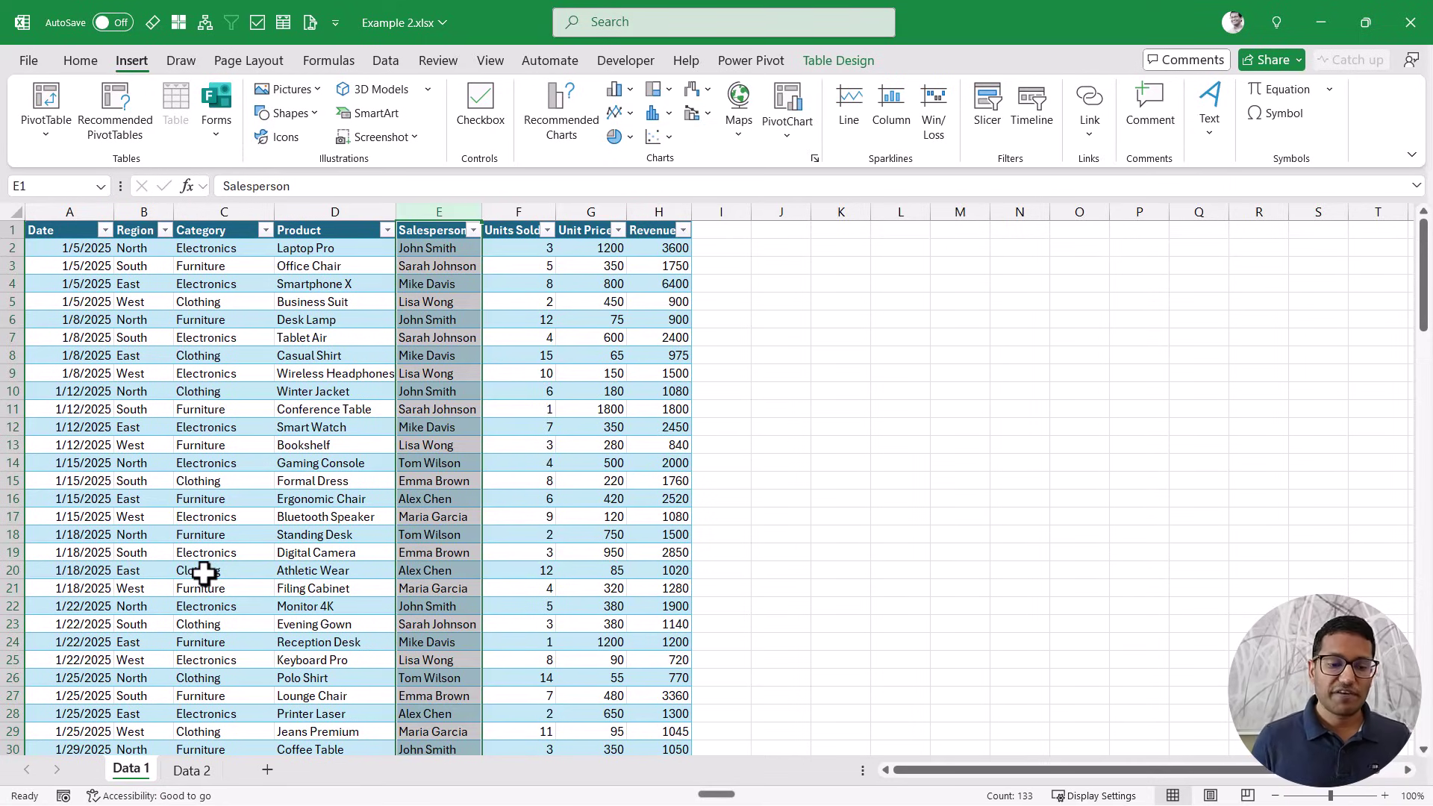
click(192, 770)
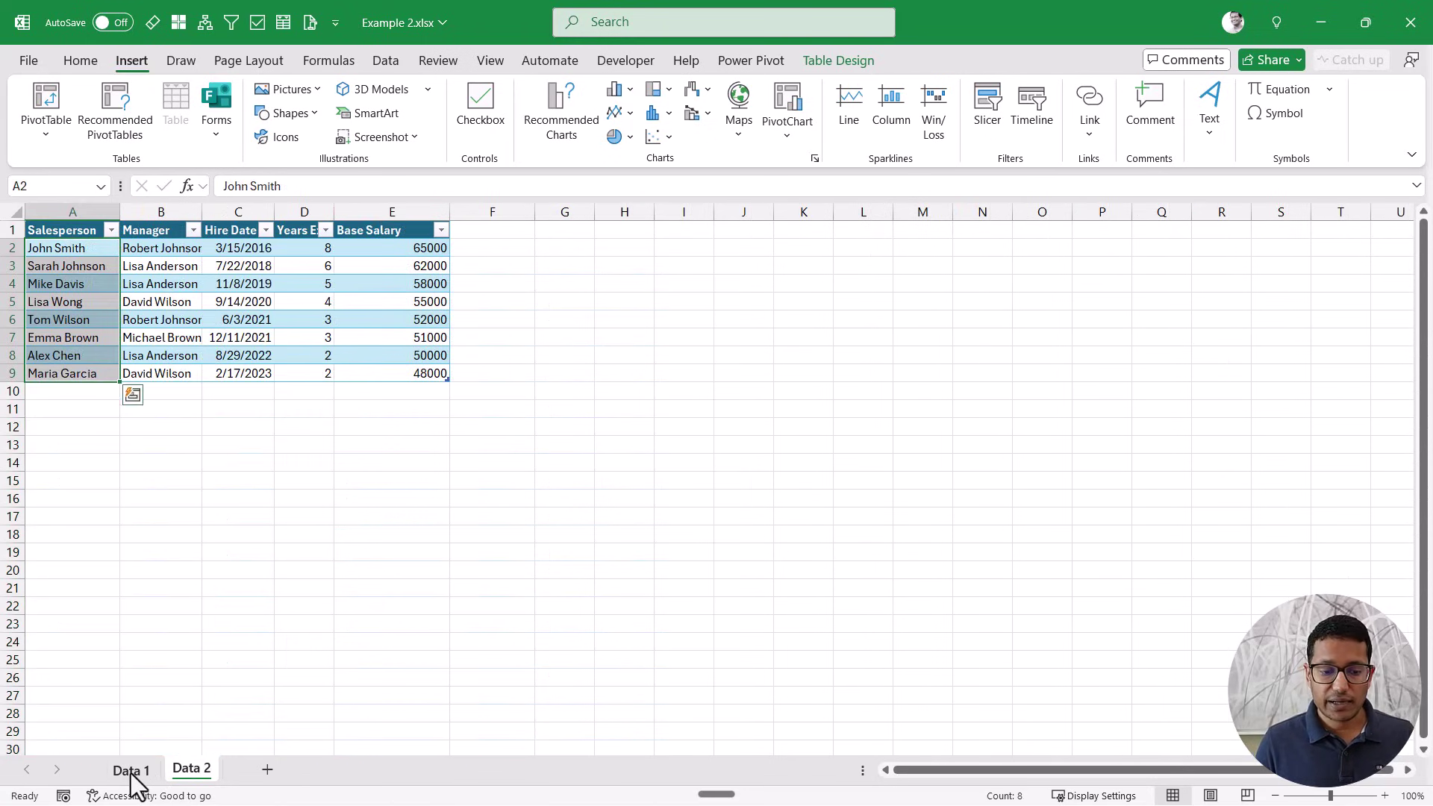
click(131, 771)
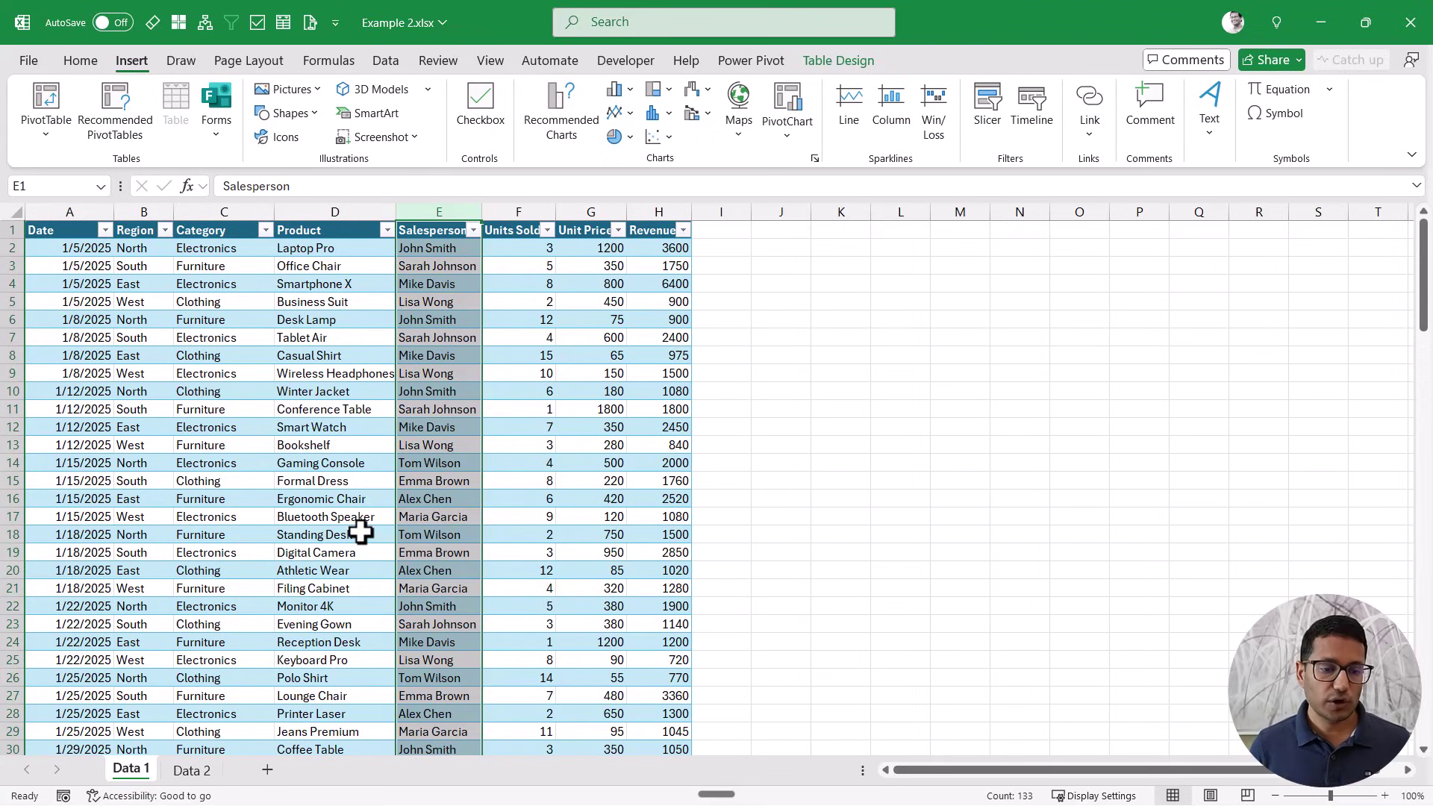
Insert a pivot table from Table1 on a new worksheet, added to the Data Model, summing Revenue by Salesperson.
click(302, 358)
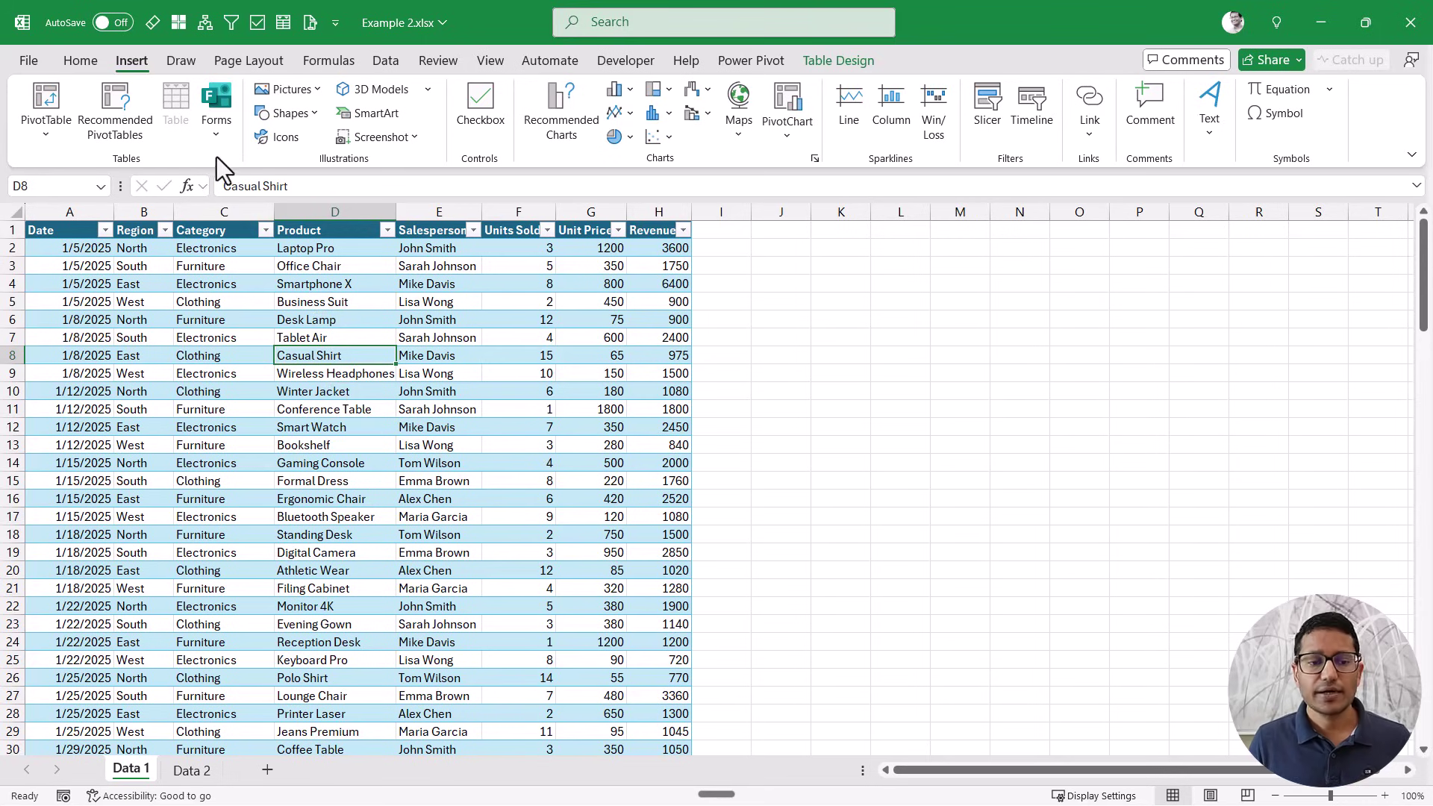
click(47, 103)
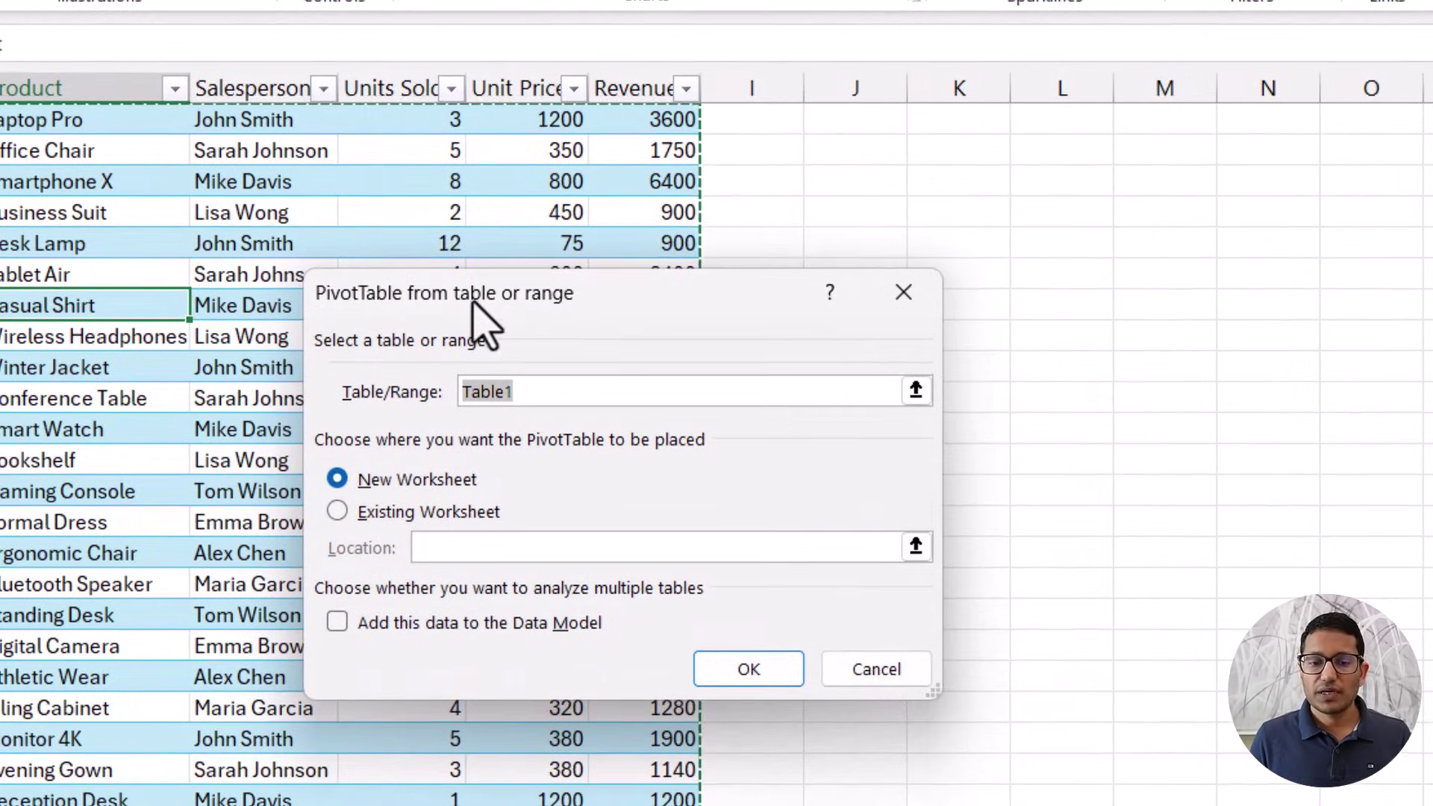
click(337, 624)
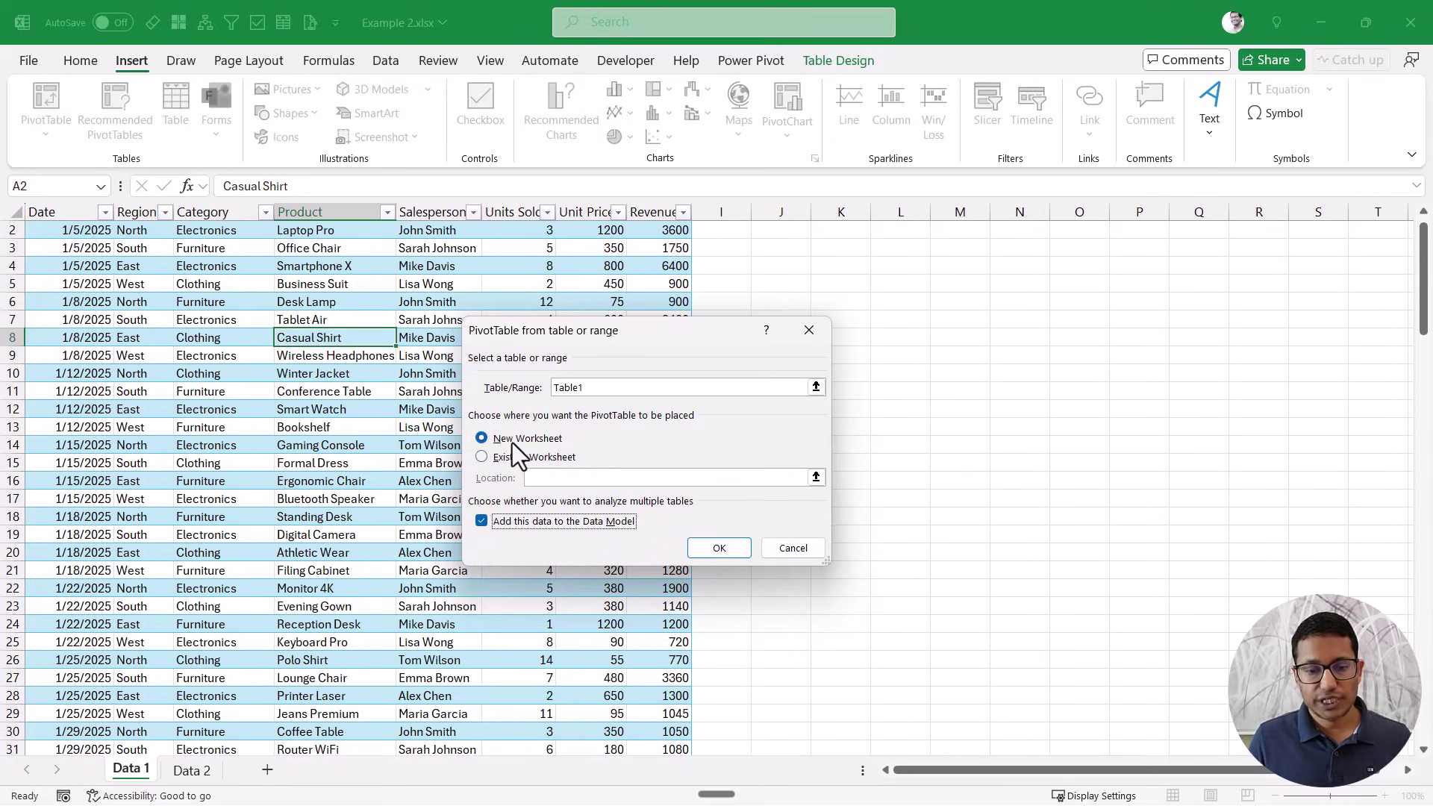
click(704, 553)
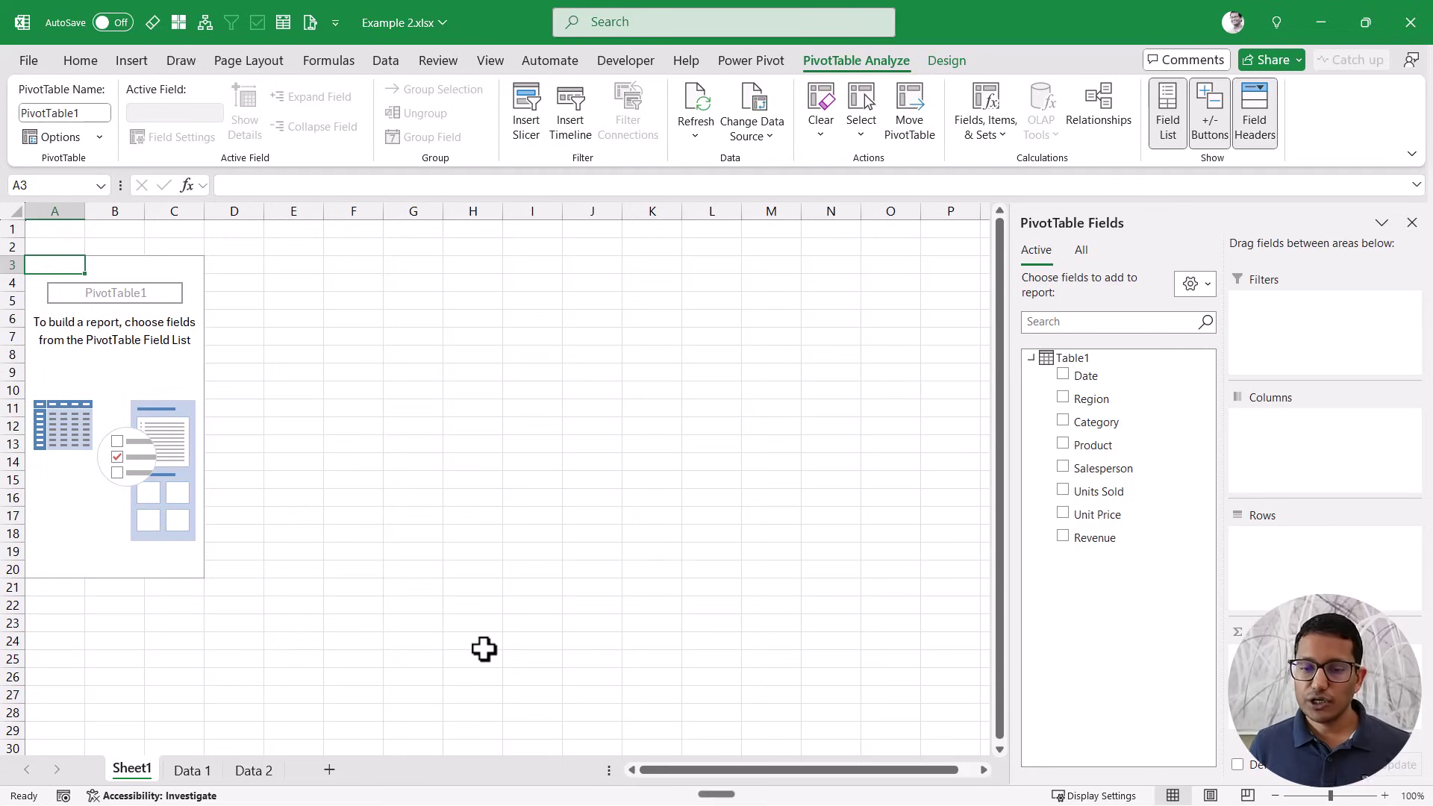
click(1062, 468)
click(1063, 537)
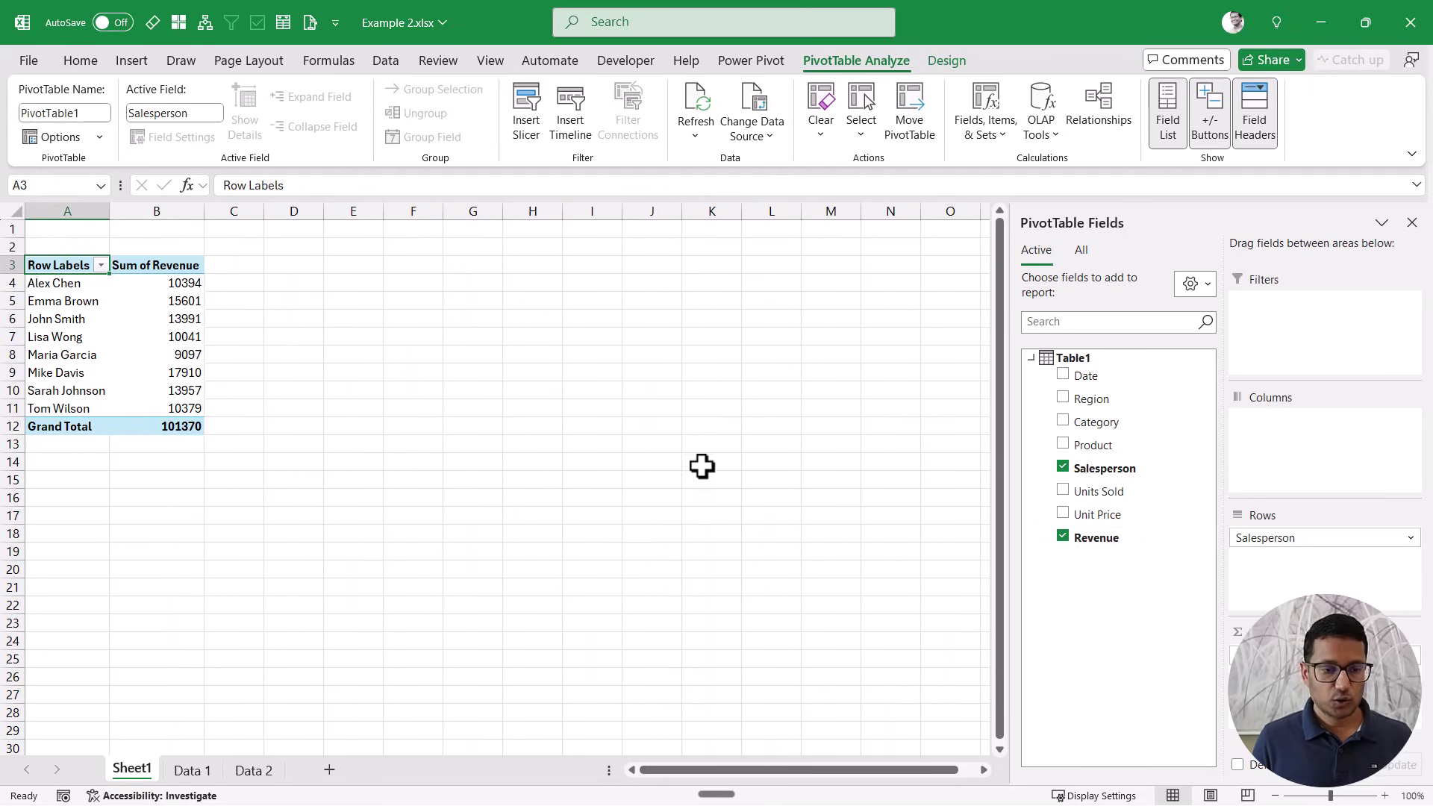
Insert a pivot table from Table2 at cell F3 of Sheet1, added to the Data Model, with Manager as its rows.
click(254, 770)
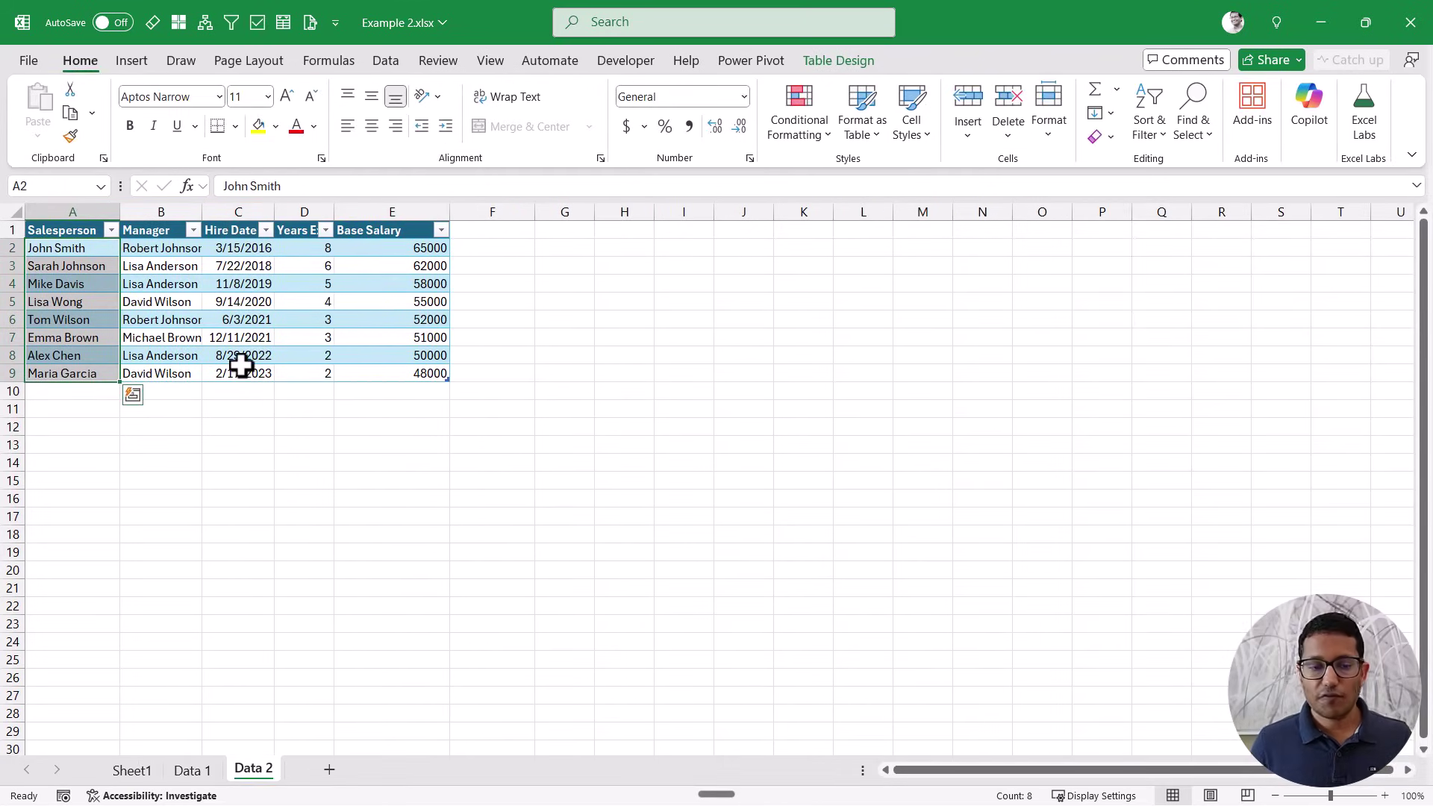
click(178, 286)
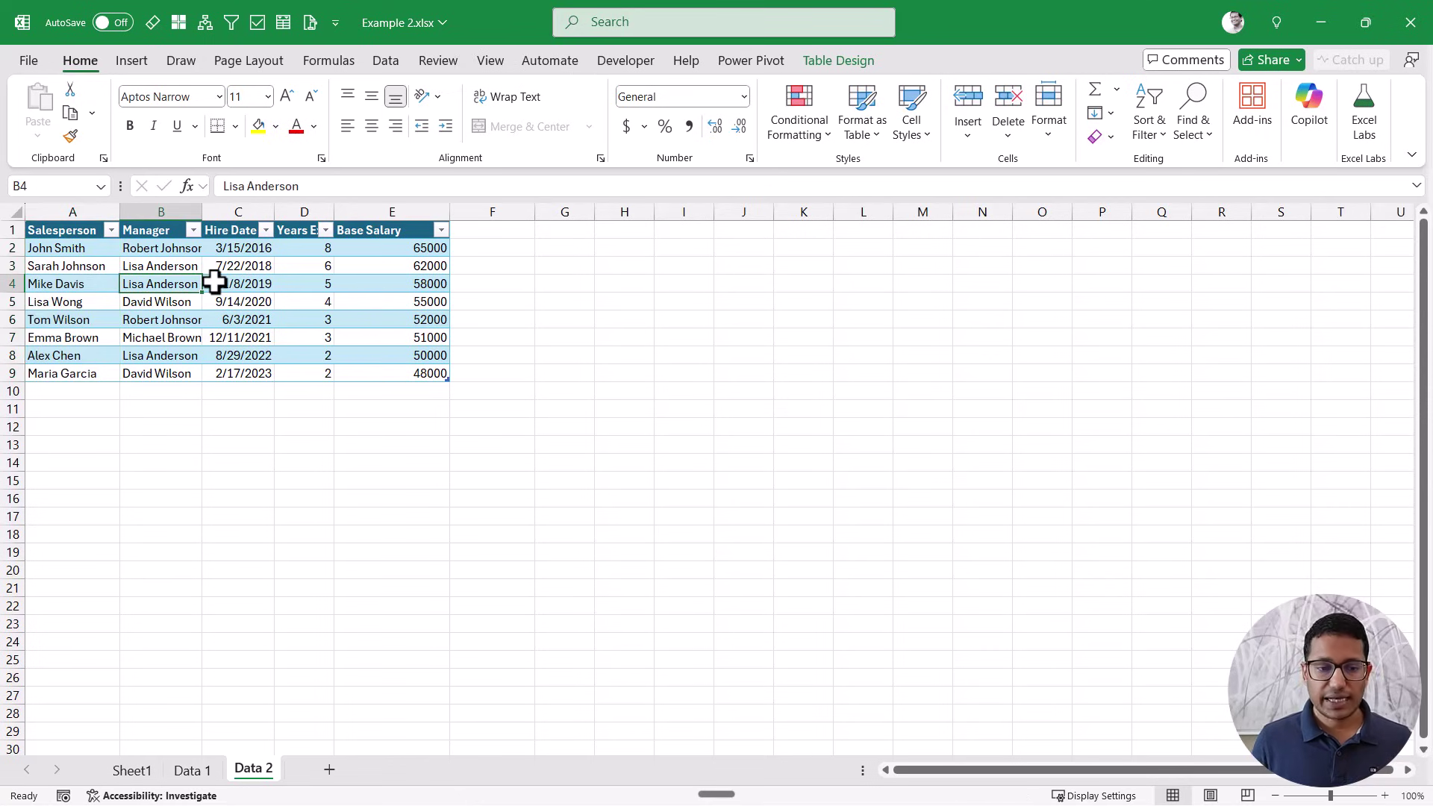
click(133, 63)
click(46, 105)
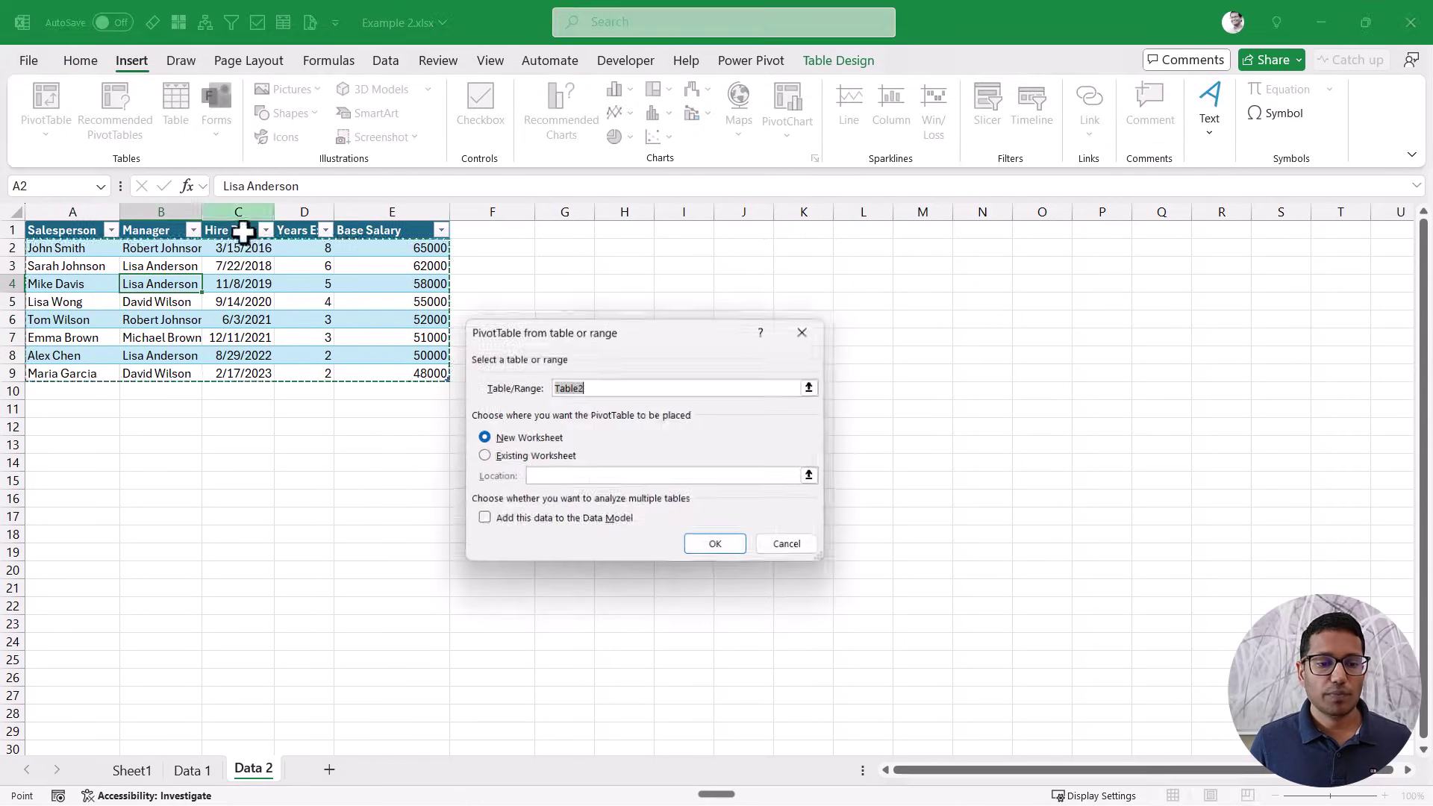
click(522, 526)
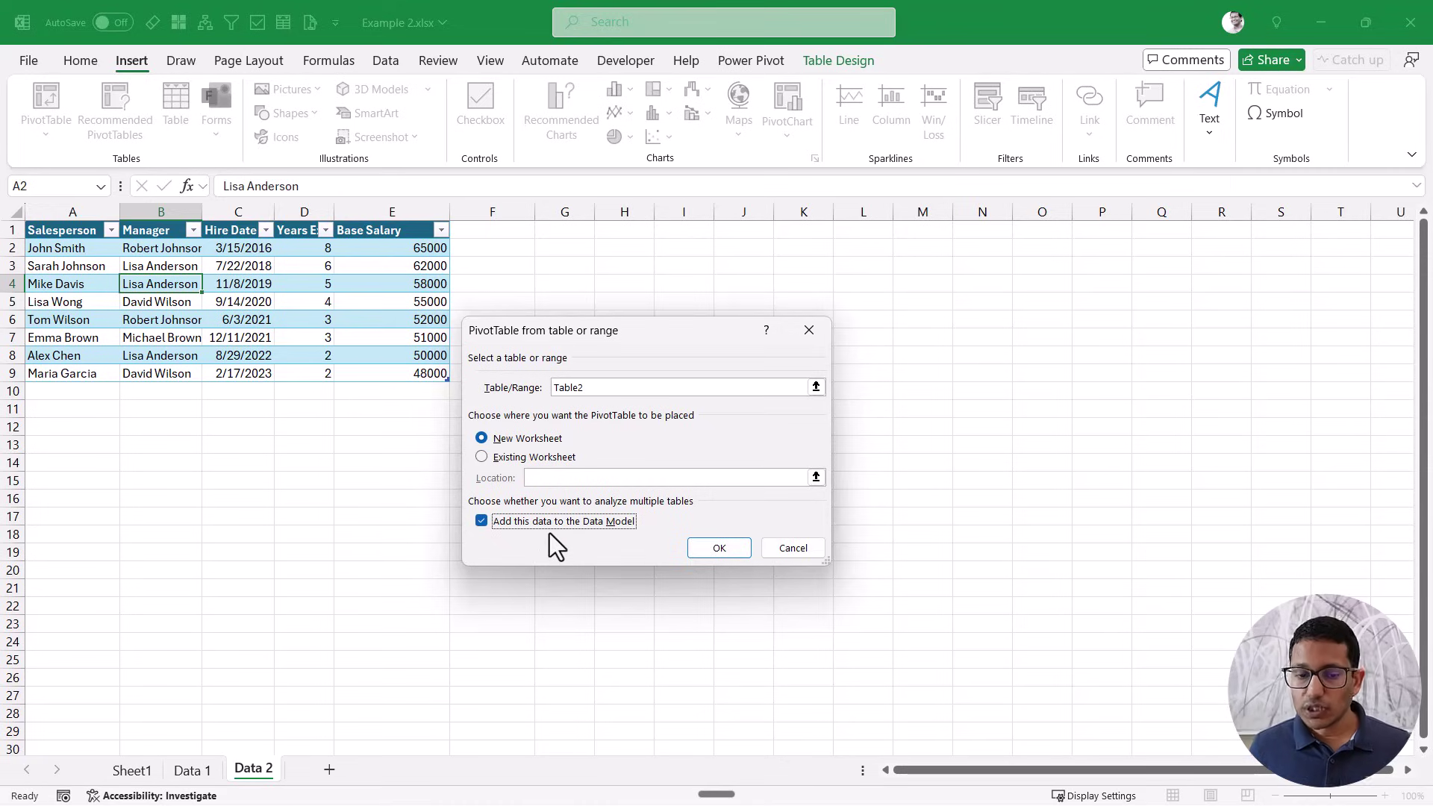
click(549, 463)
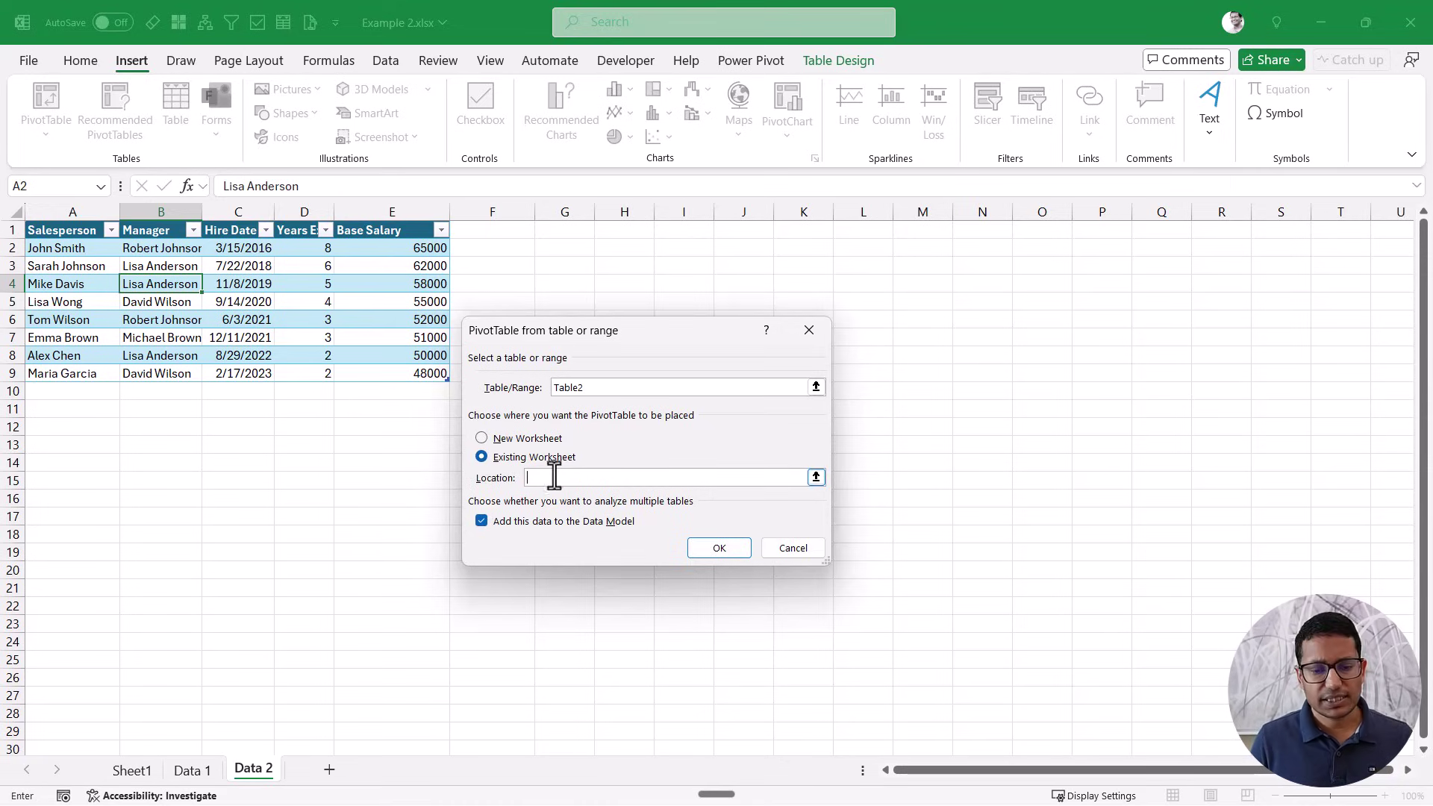
click(141, 775)
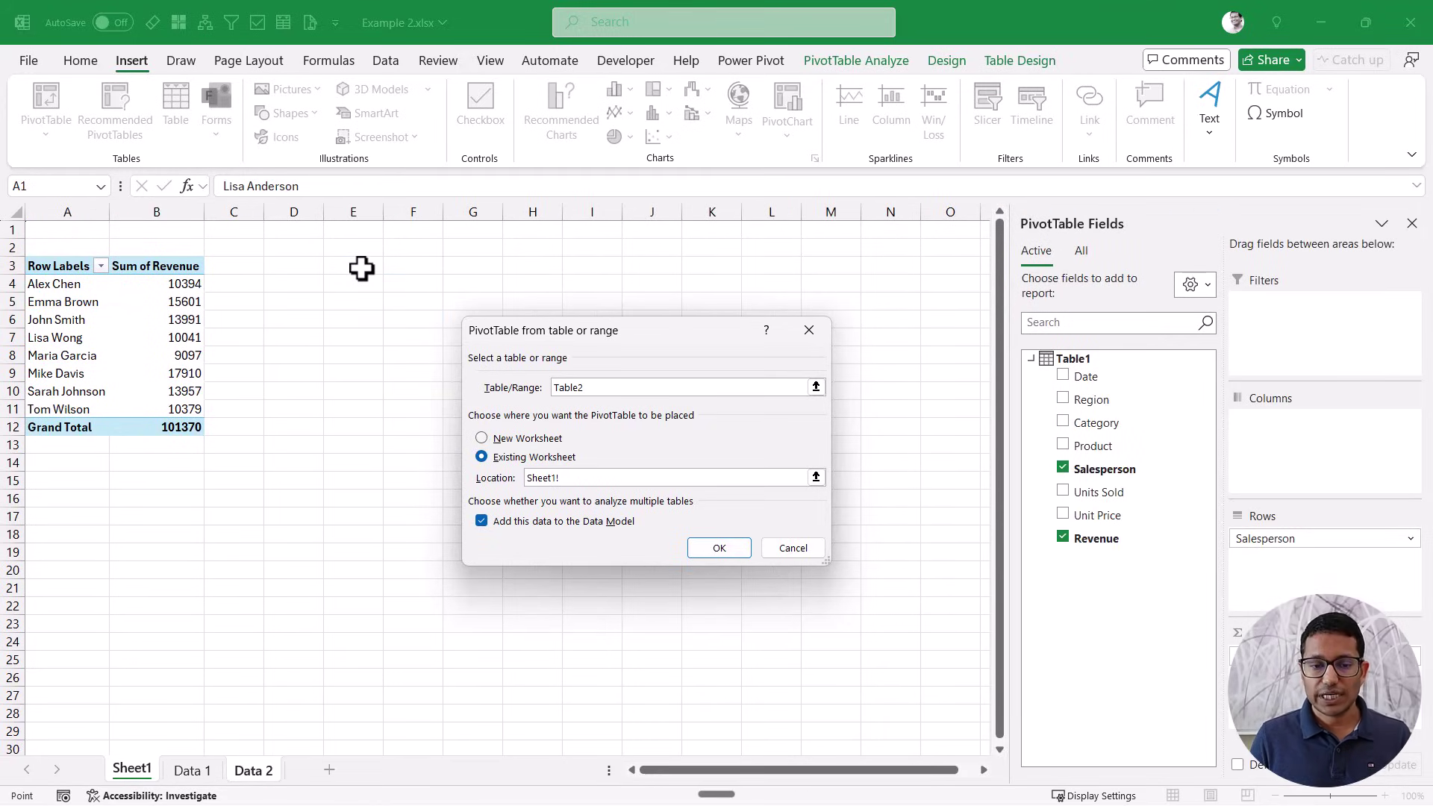
click(418, 266)
click(716, 548)
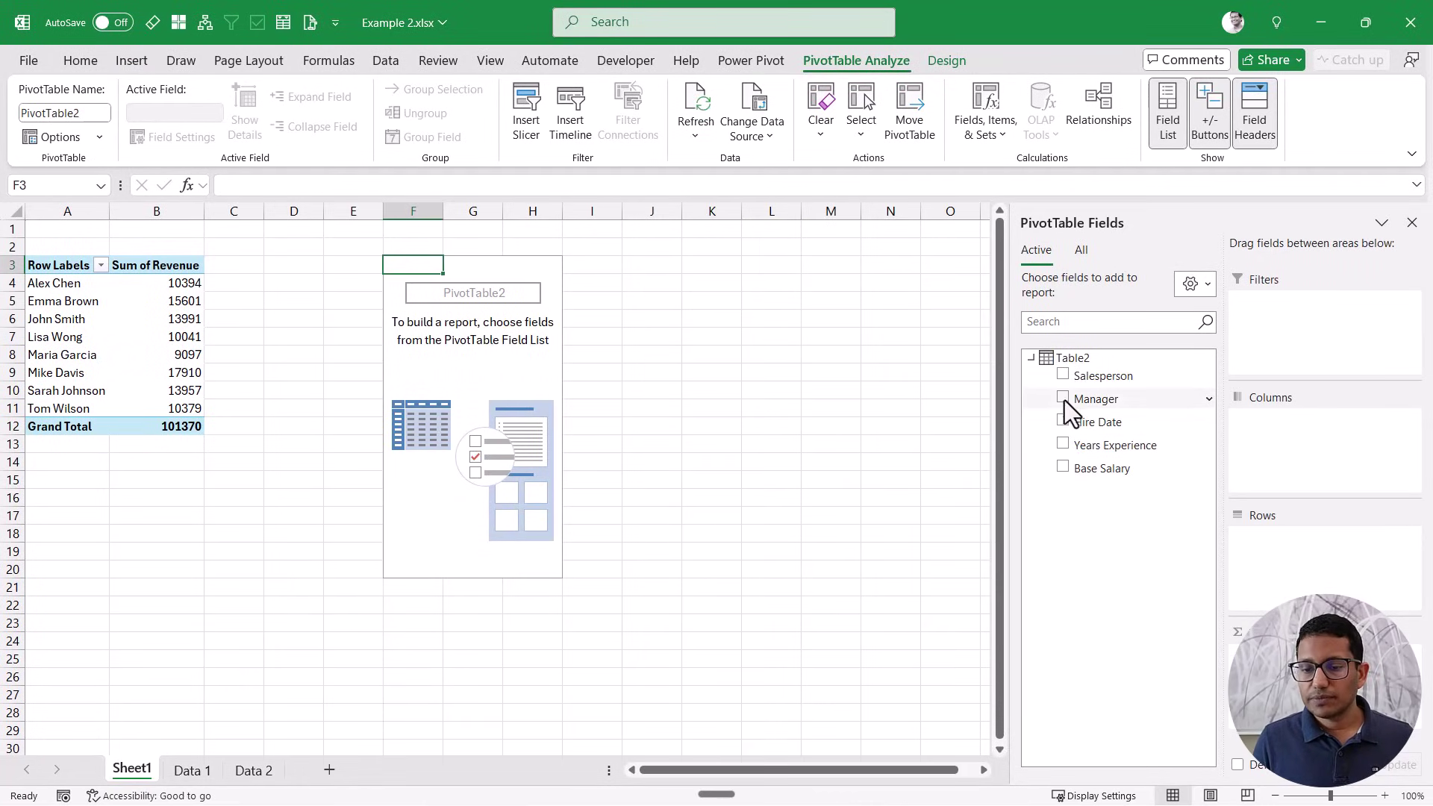
click(1063, 398)
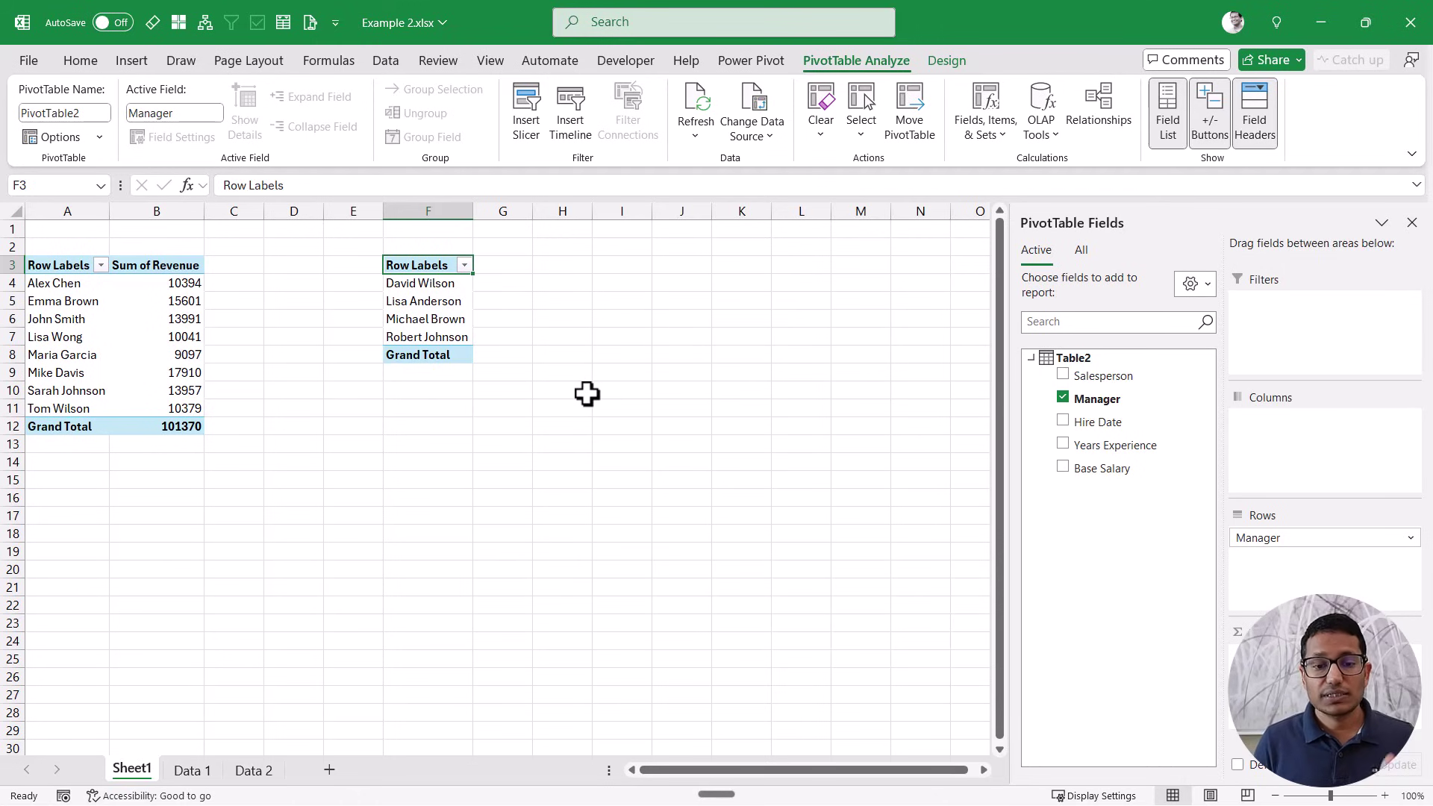
Review the source tables on Data 2 and Data 1, and return to the pivot tables on Sheet1.
click(252, 770)
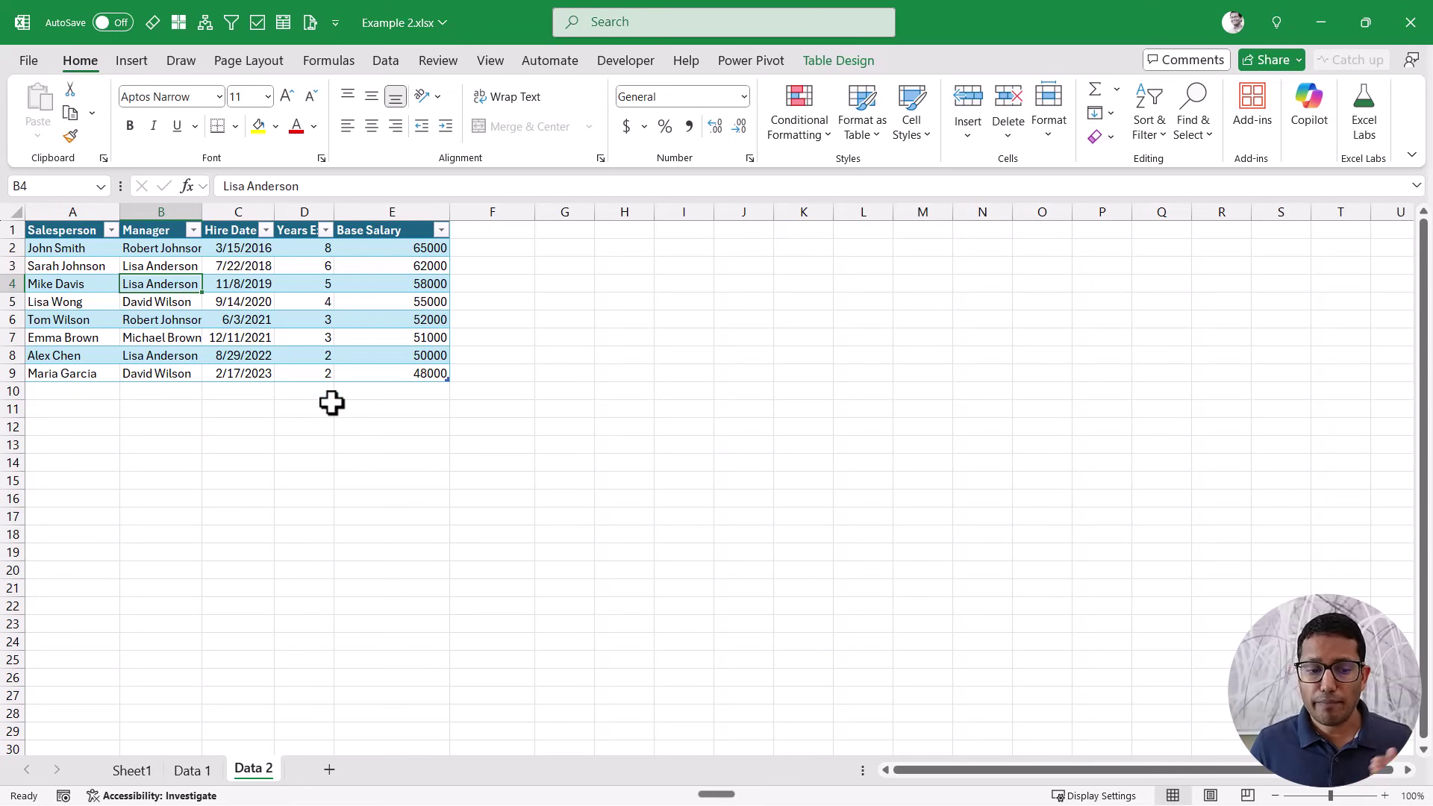
click(196, 772)
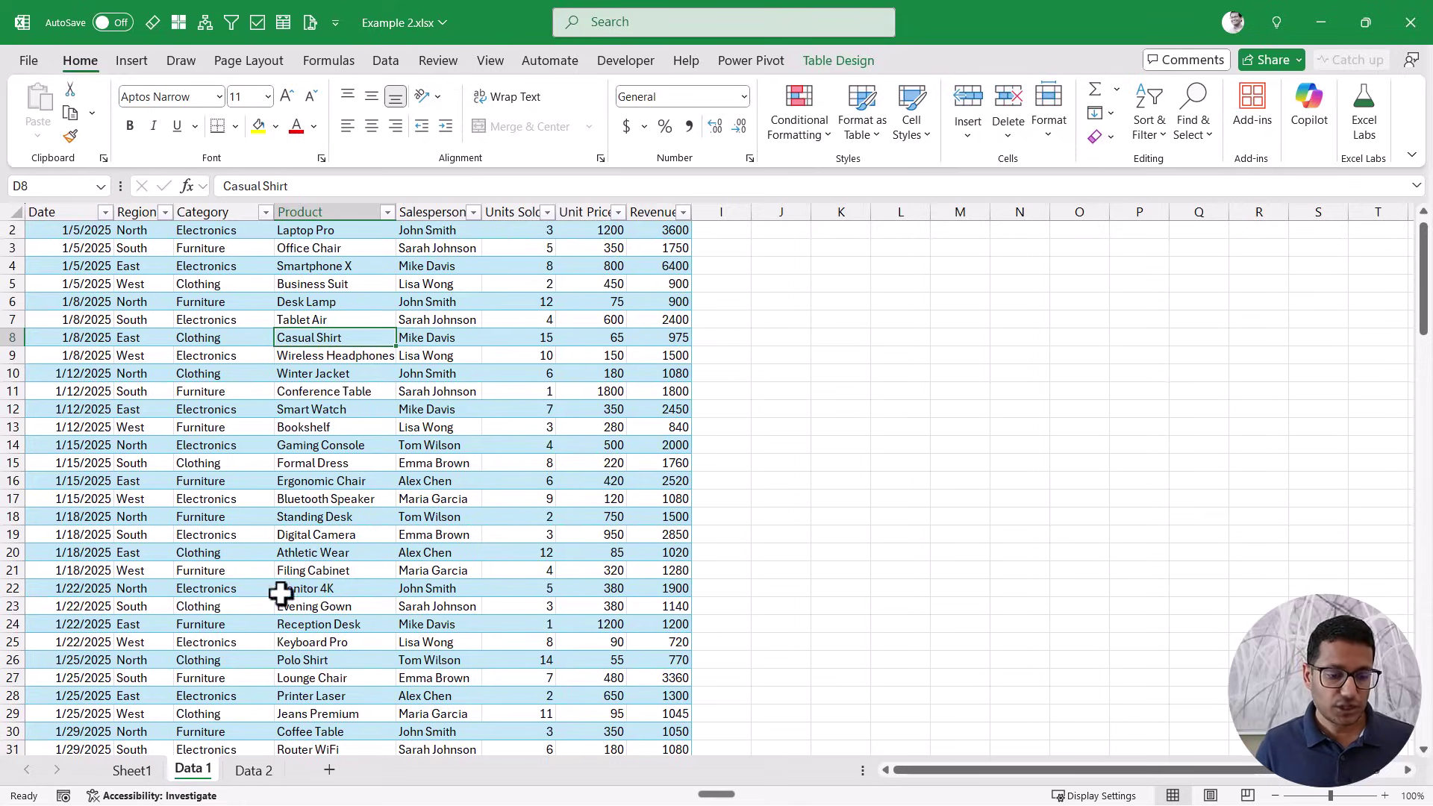
click(132, 770)
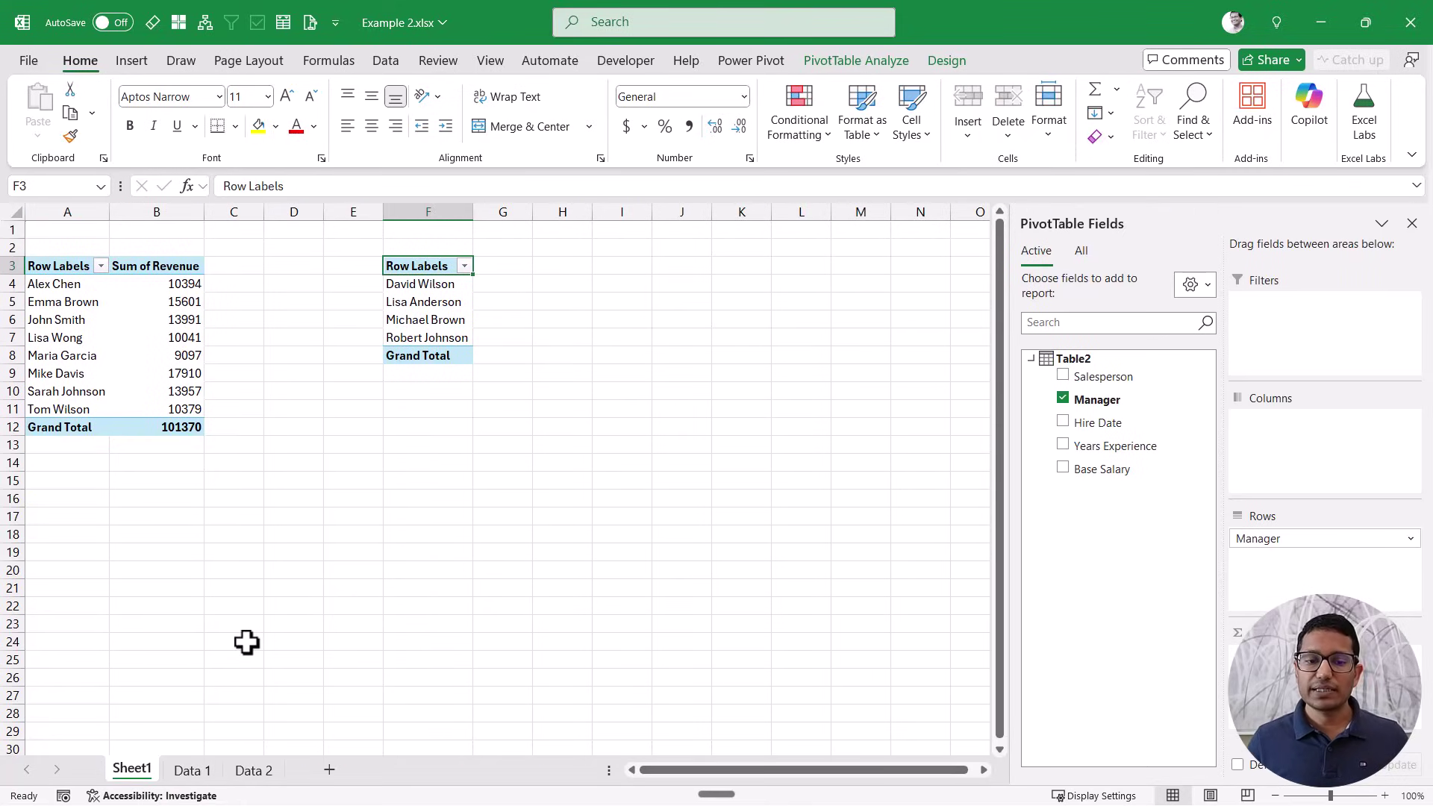
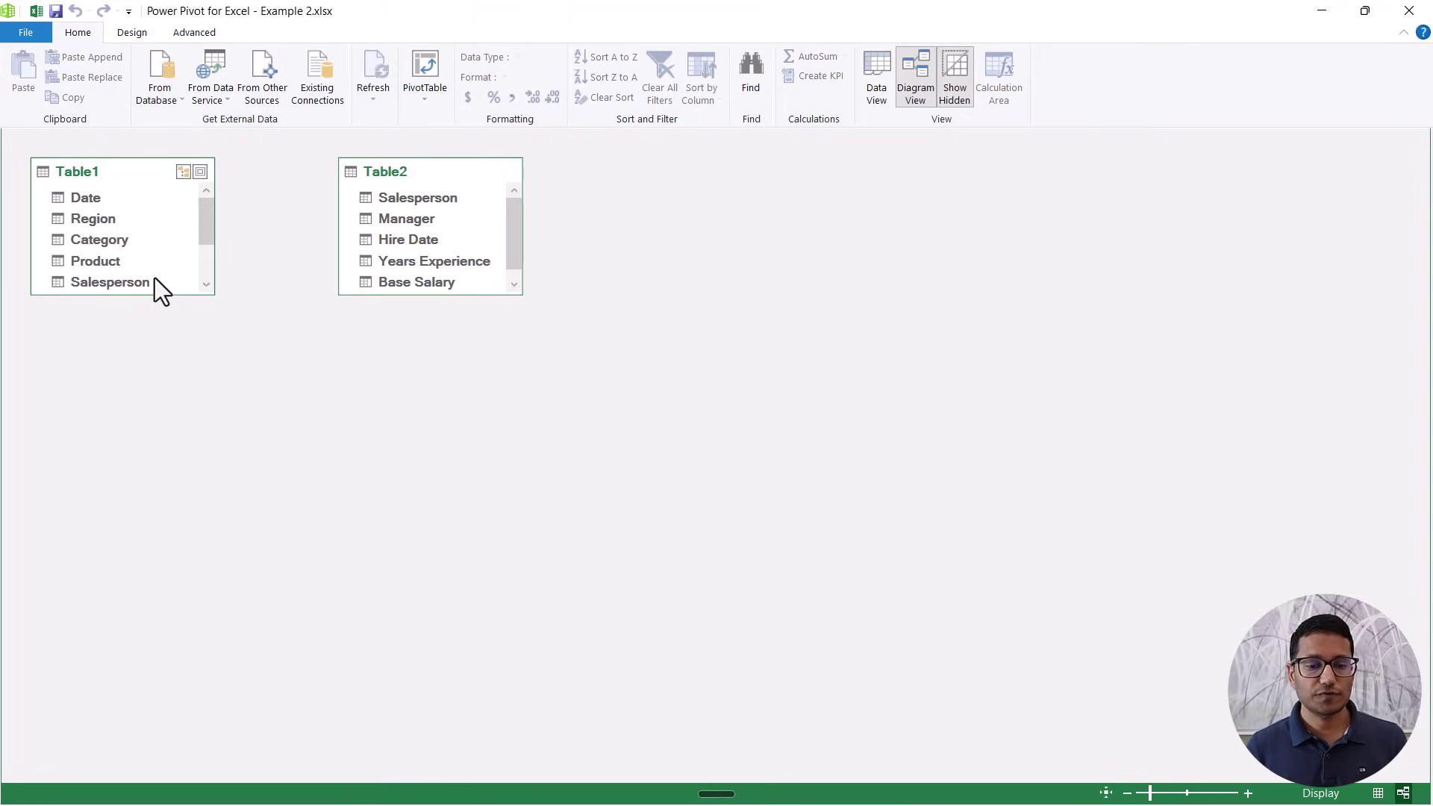
Create a relationship between Table1 and Table2 on their Salesperson fields in the Power Pivot diagram.
drag(153, 284, 371, 246)
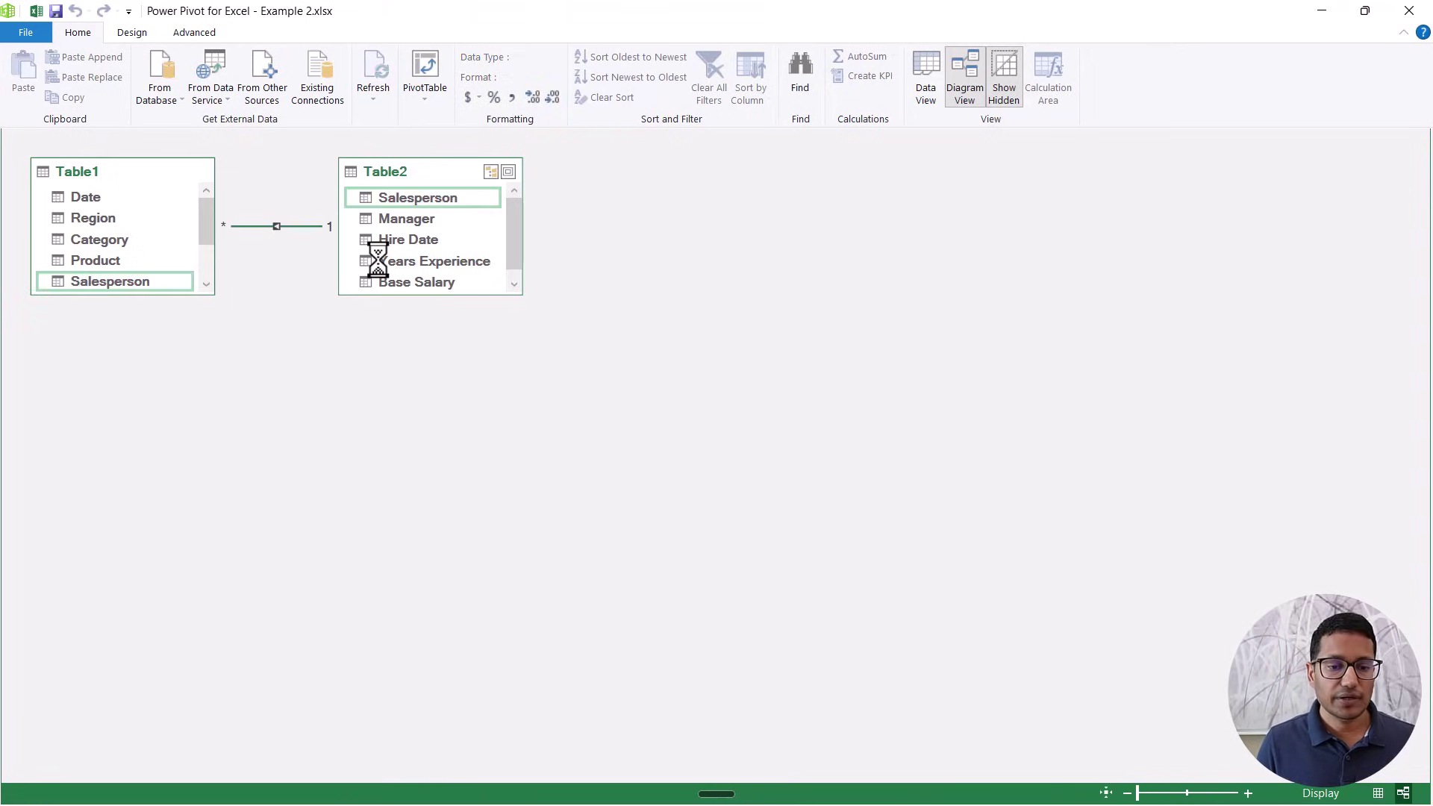
scroll(365, 317, up, 3)
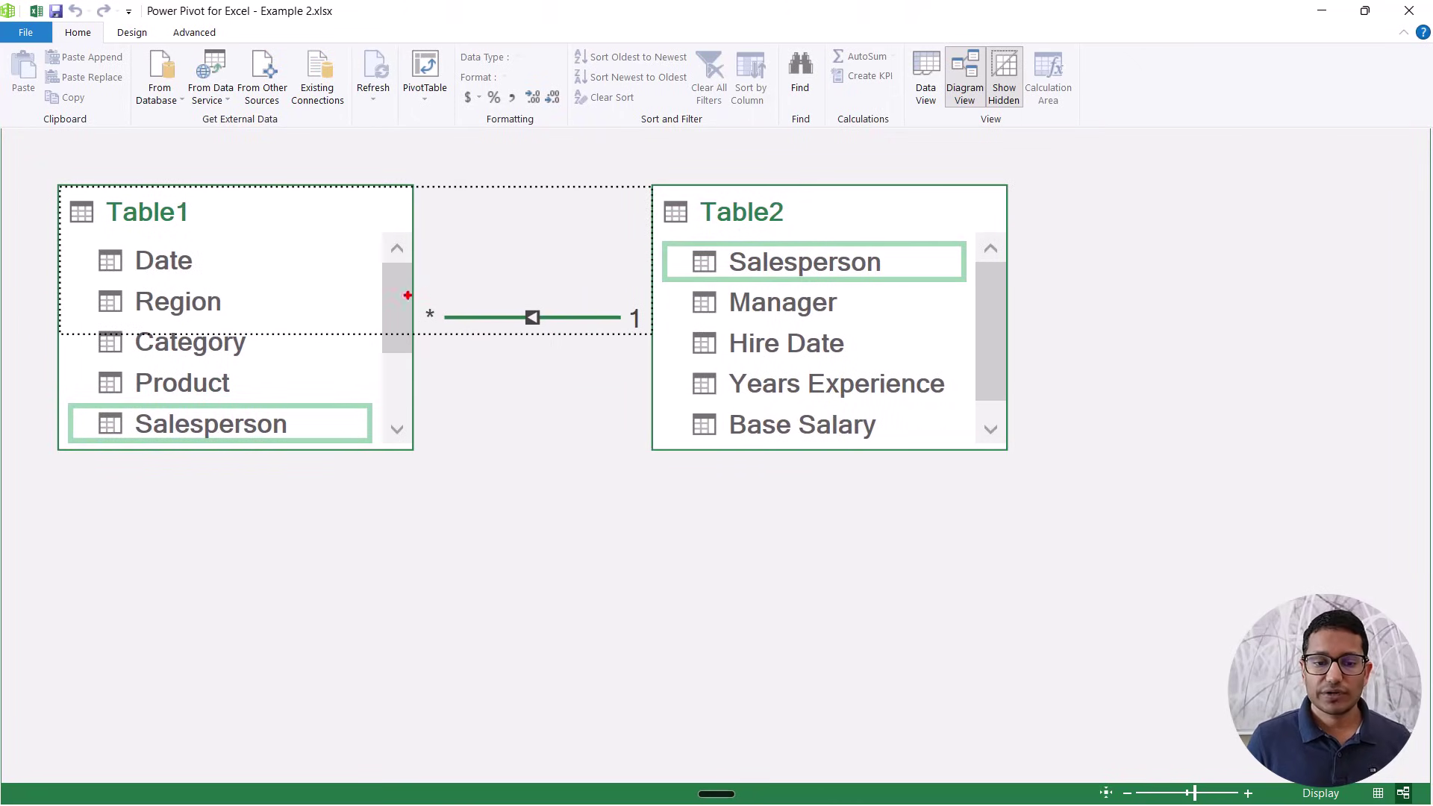
drag(603, 291, 662, 350)
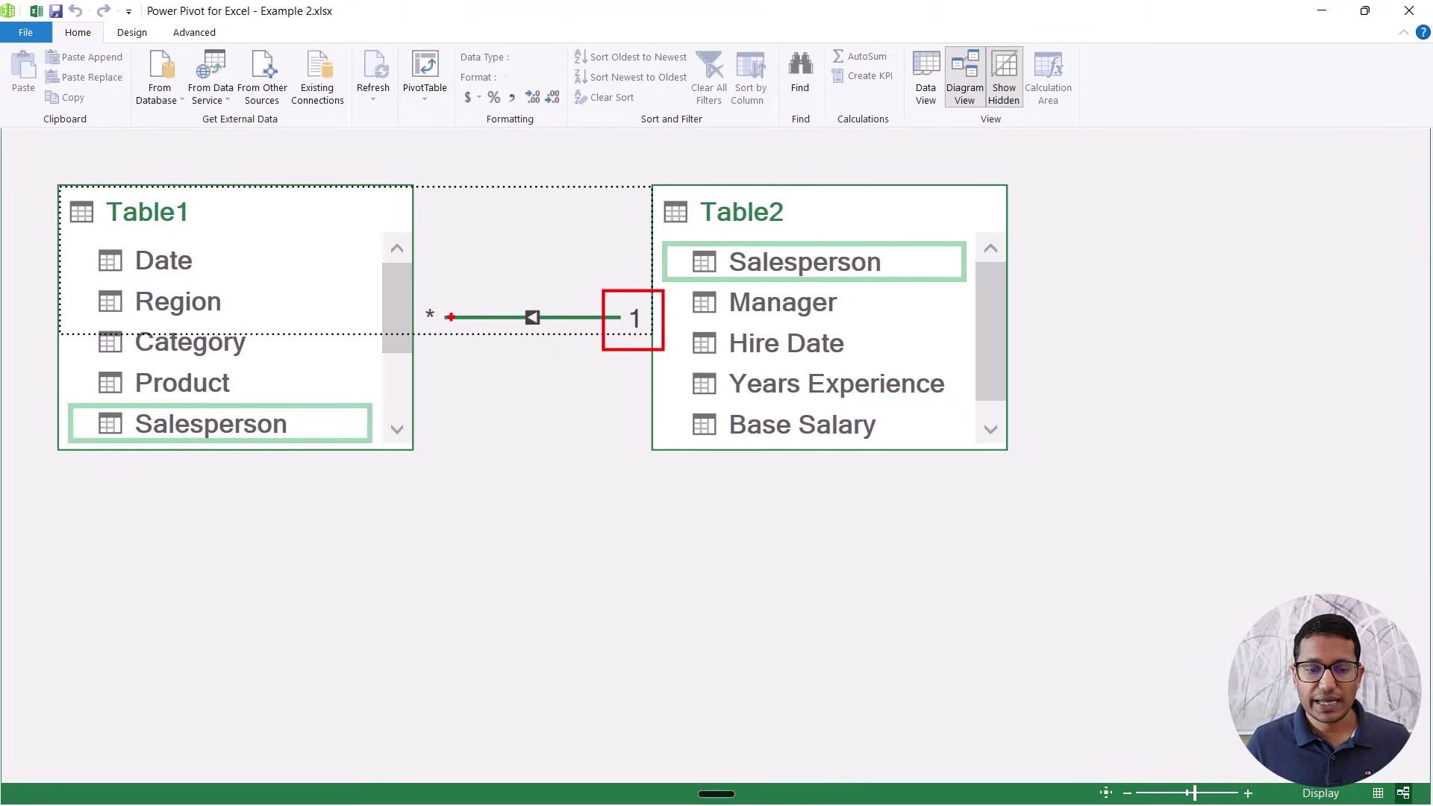
mouse_move(406, 293)
mouse_down()
mouse_move(445, 304)
mouse_move(466, 347)
mouse_up()
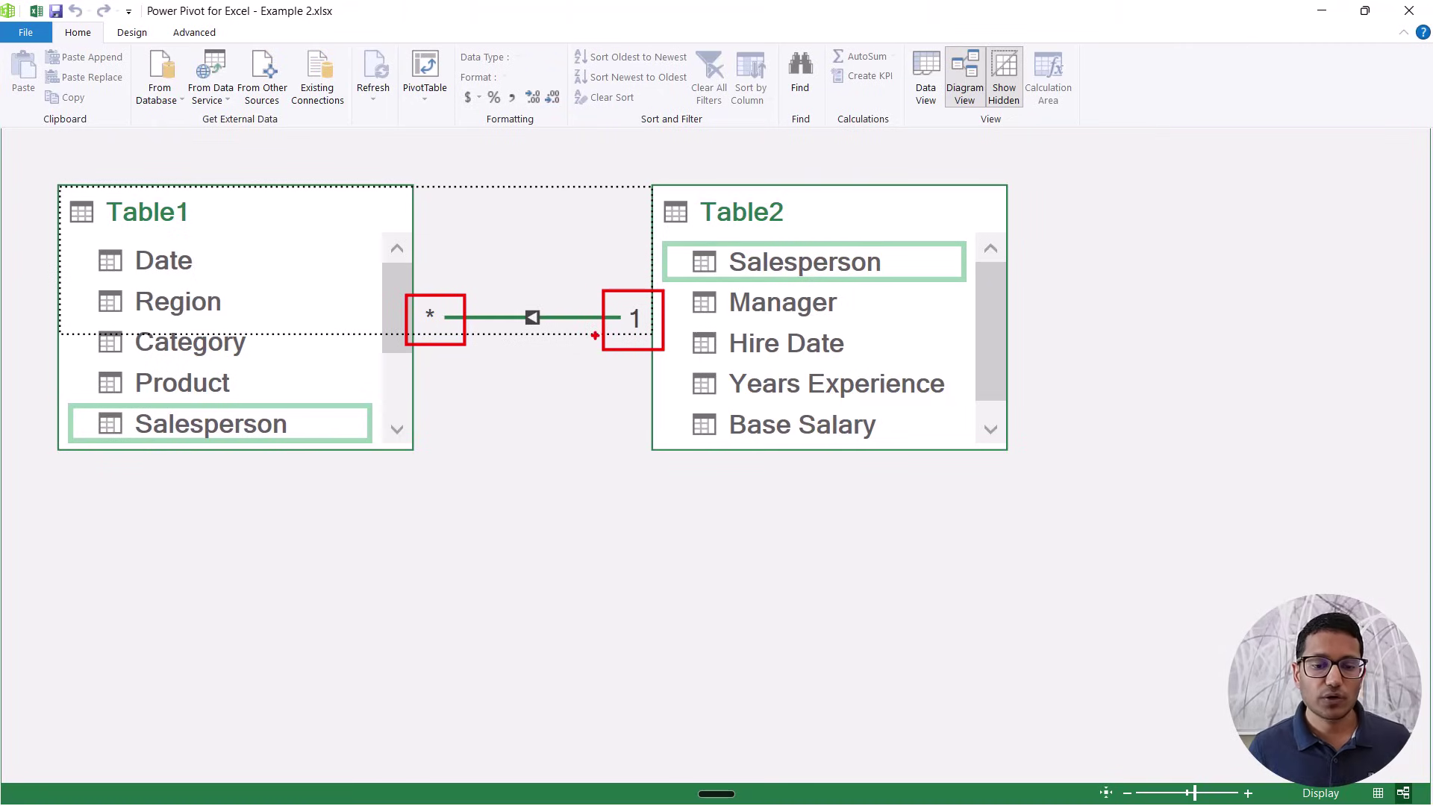
drag(506, 288, 522, 290)
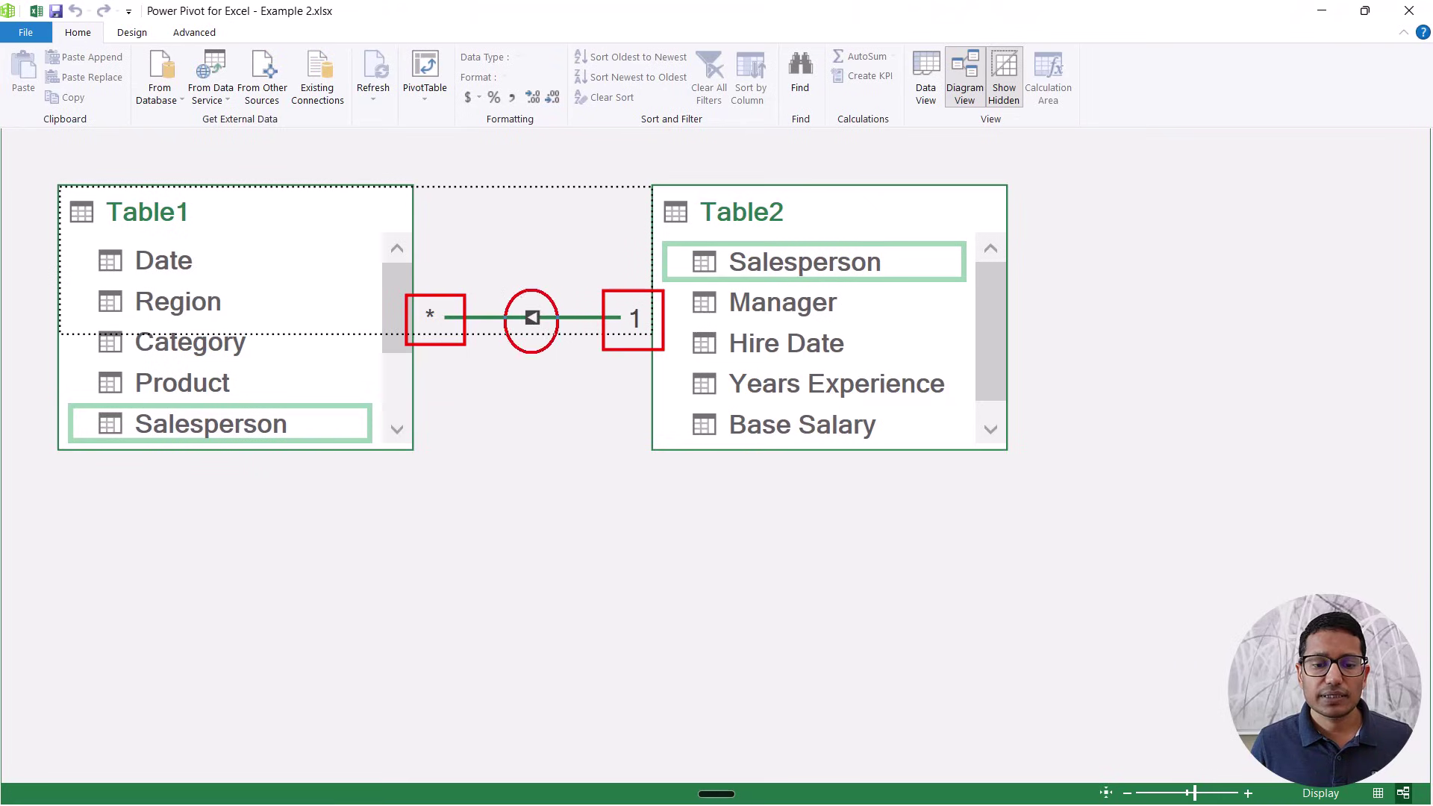
drag(558, 352, 569, 351)
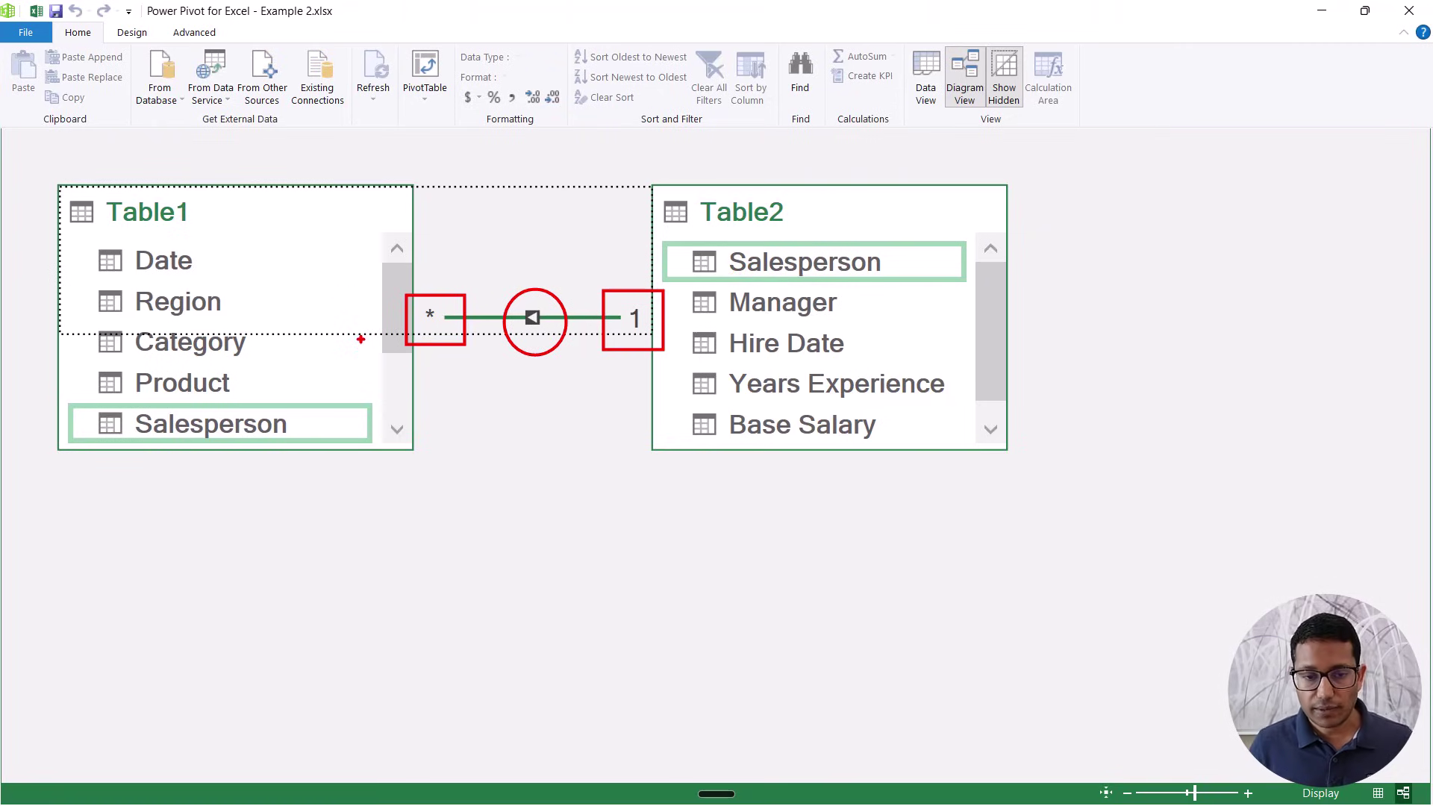
key(Escape)
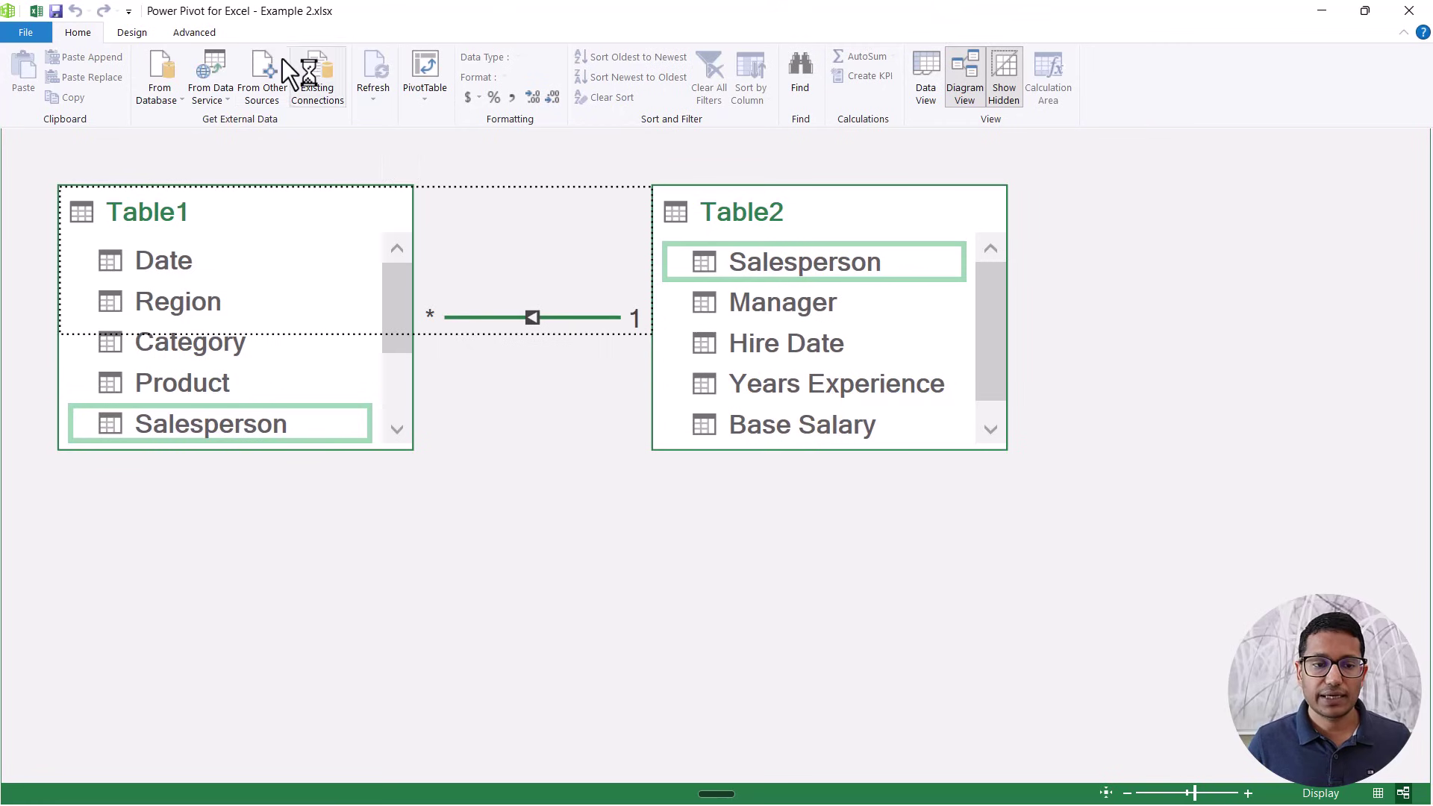
Close the Power Pivot window and add Table1's Revenue field as a sum to the Manager pivot table.
click(1409, 10)
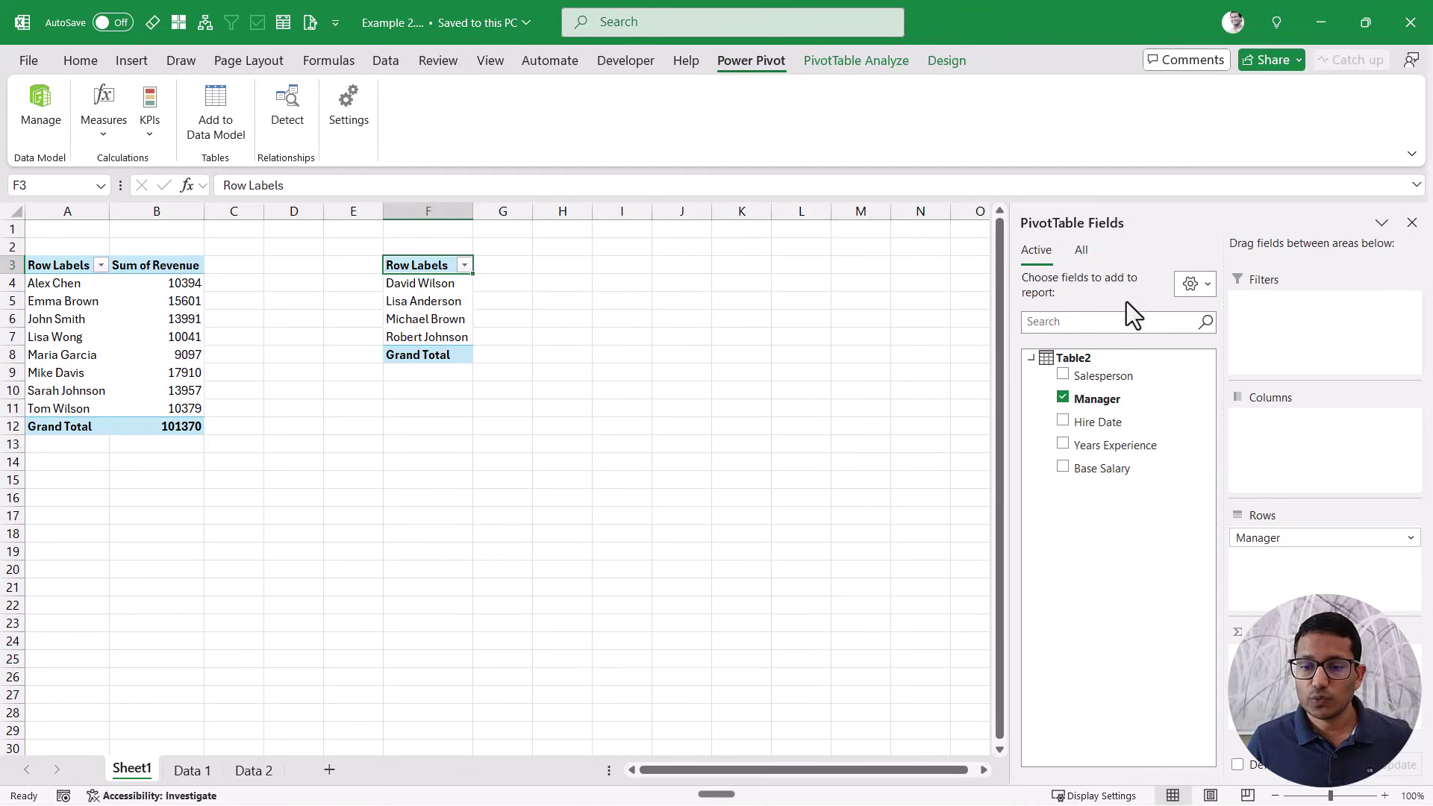
click(1080, 252)
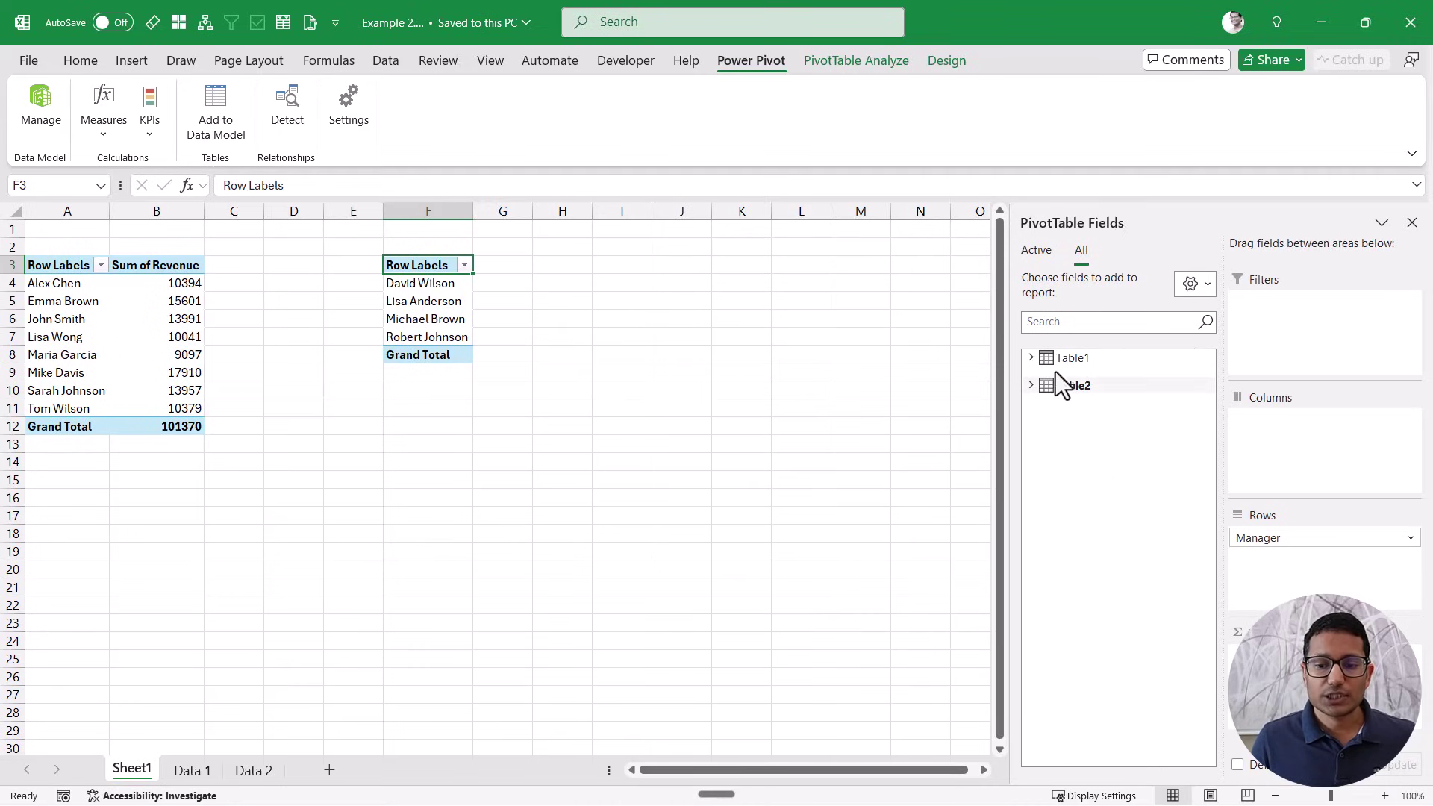
click(1031, 385)
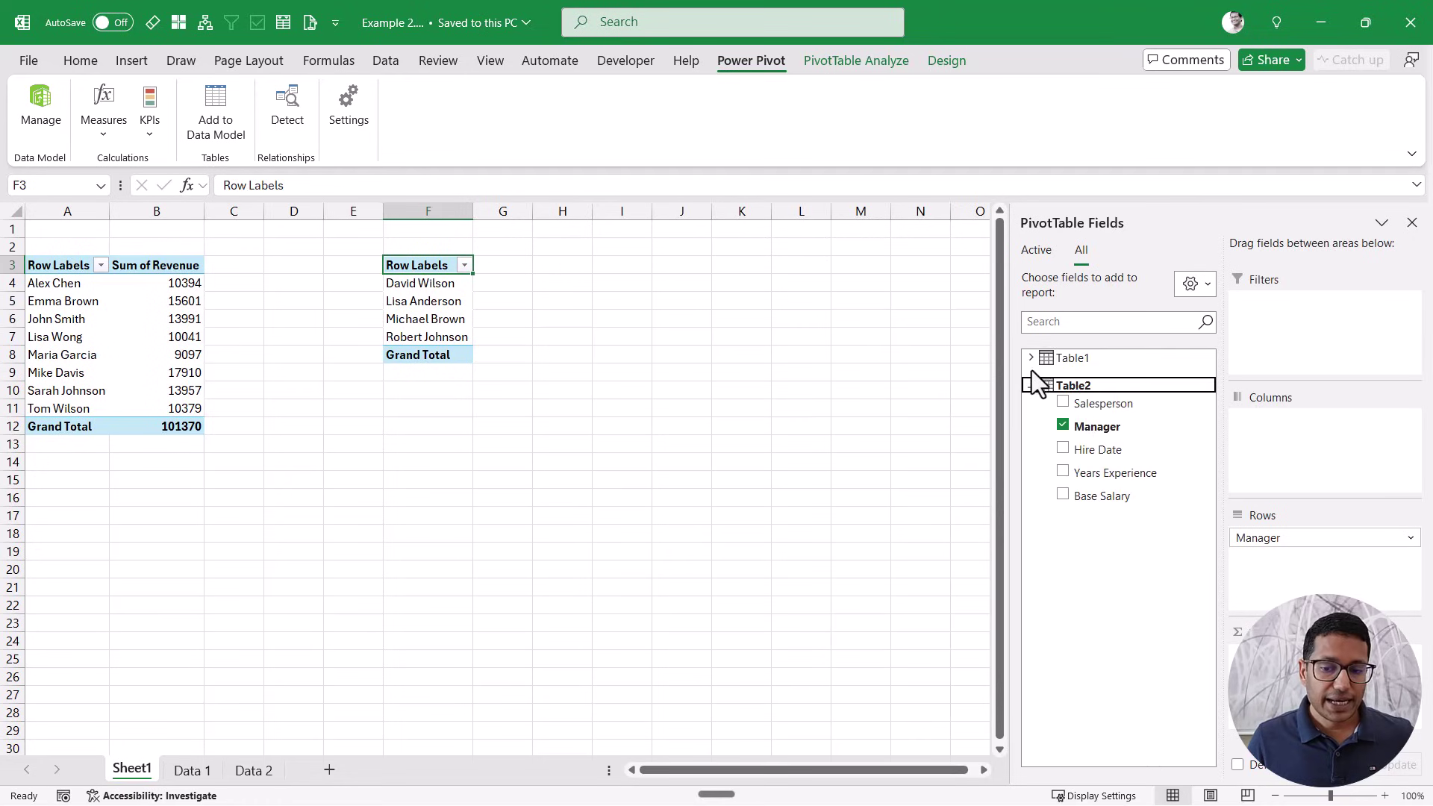
click(1031, 358)
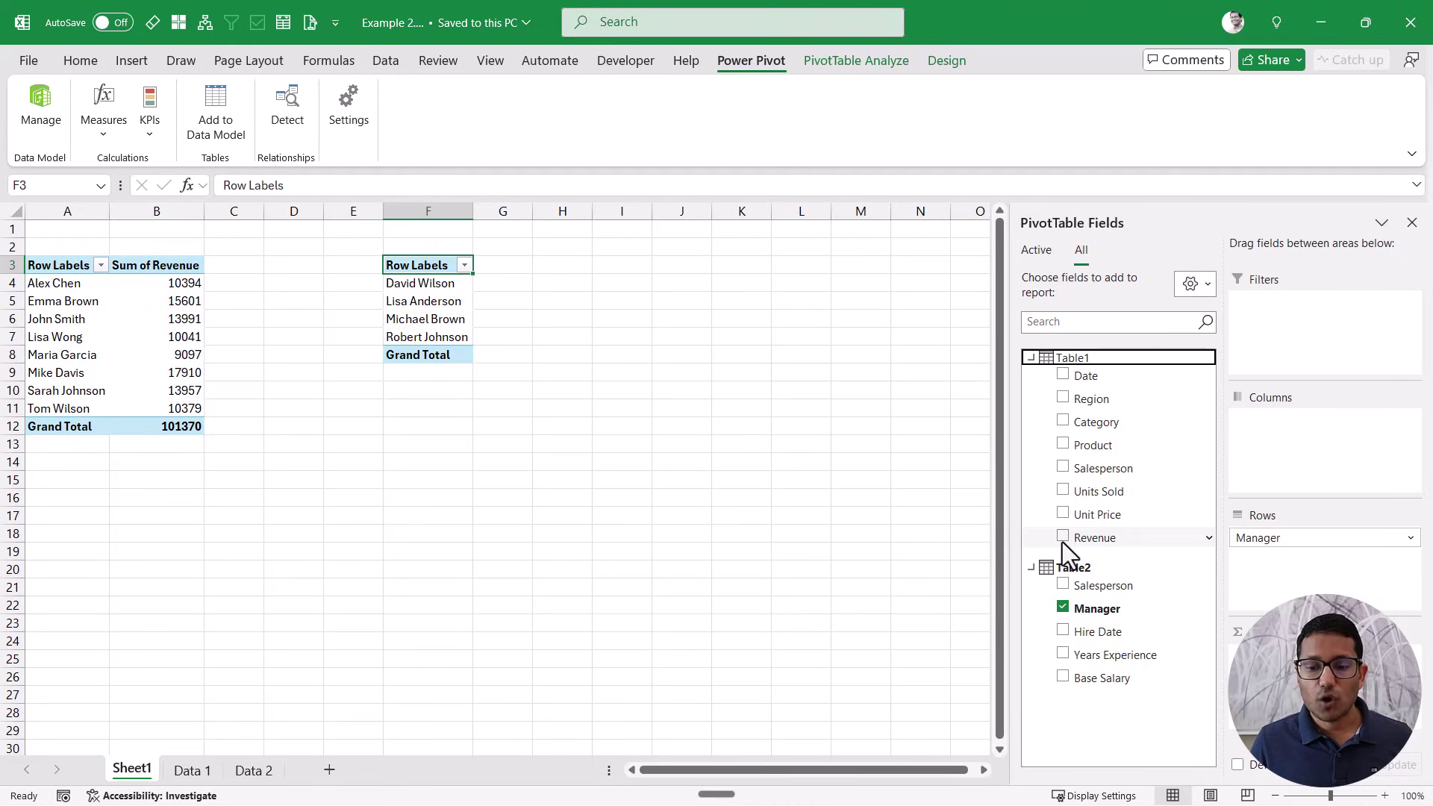
click(1087, 538)
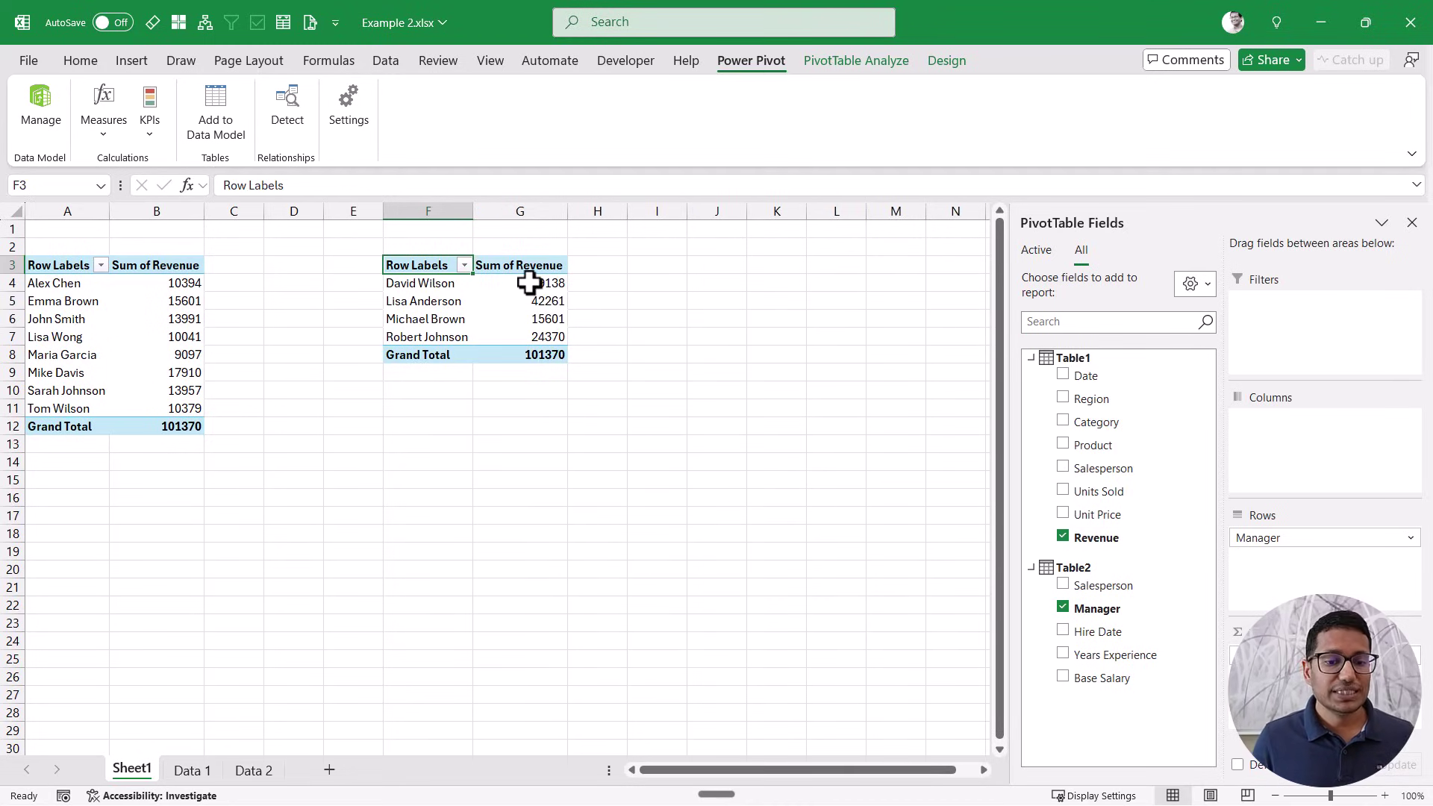
Insert a Category slicer for the Salesperson pivot table and place it around C13, below and between the two pivot tables.
mouse_move(532, 342)
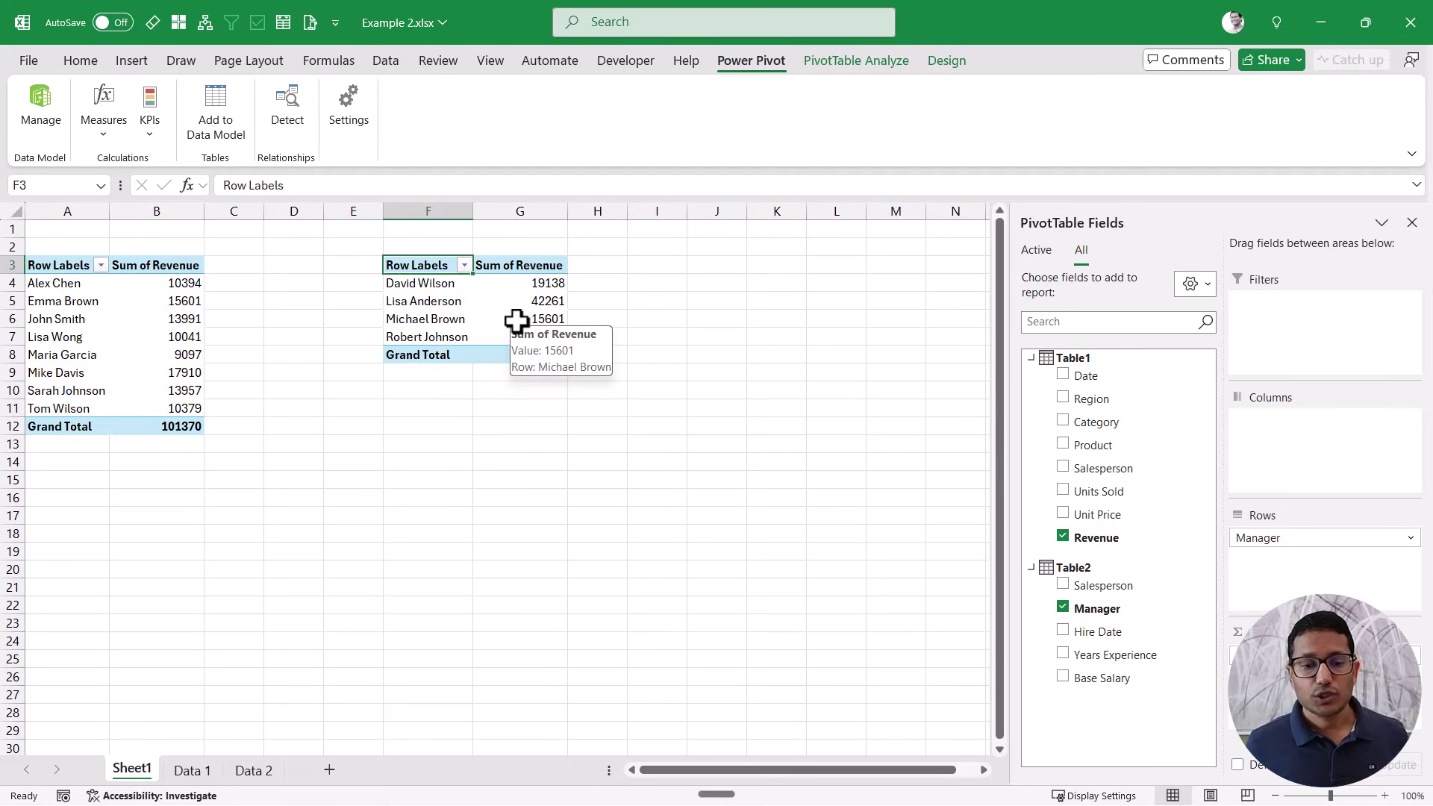
mouse_move(493, 289)
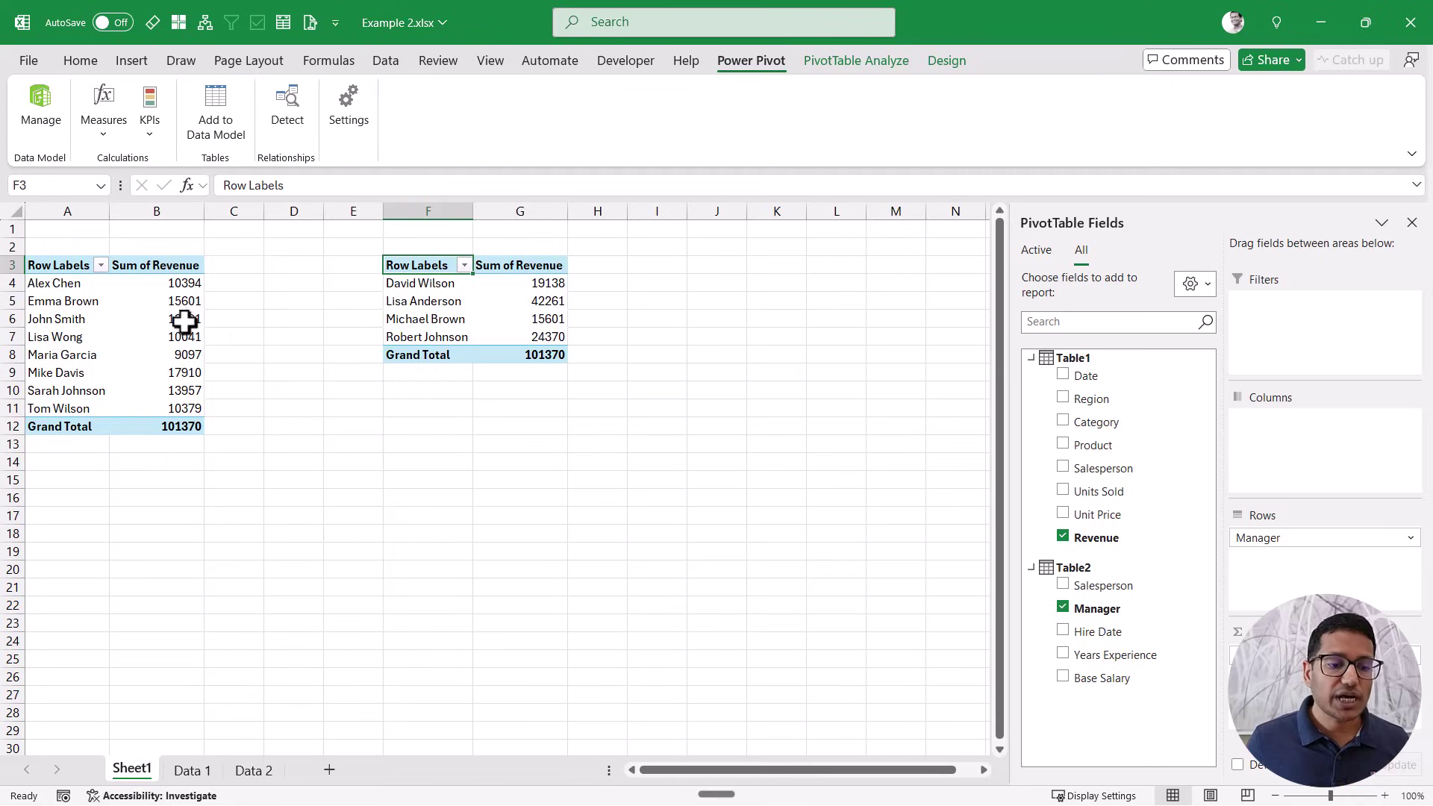
mouse_move(169, 324)
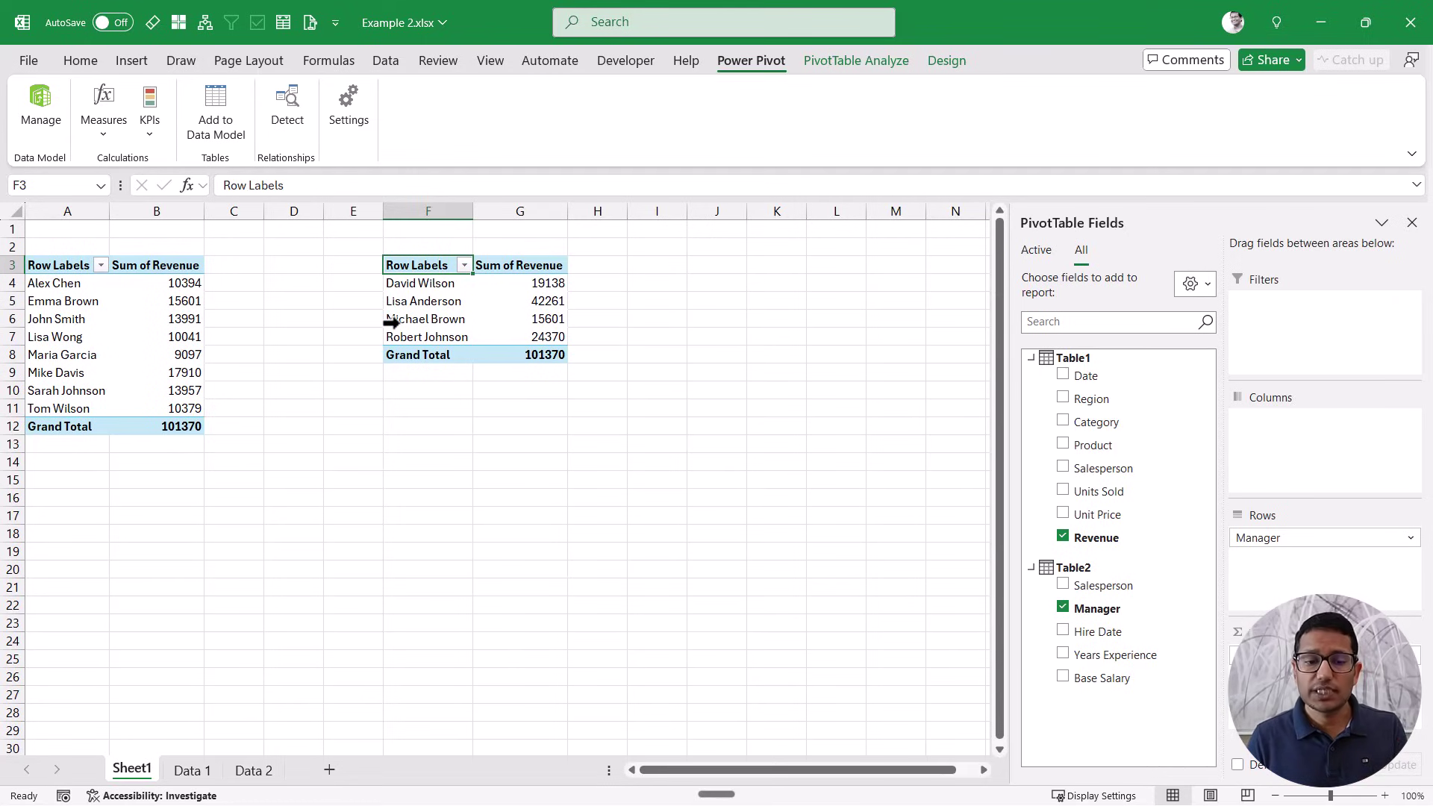
click(72, 303)
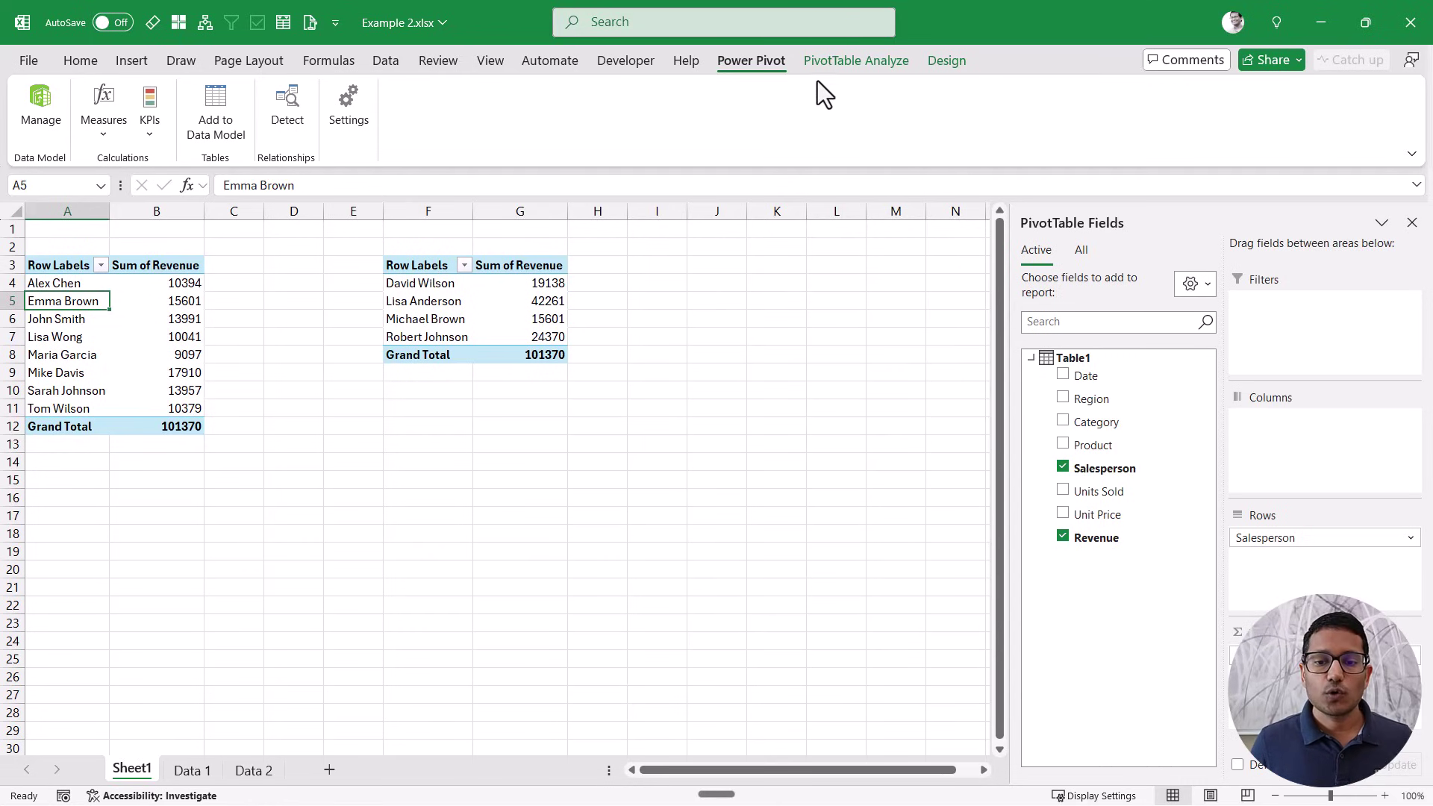
click(855, 63)
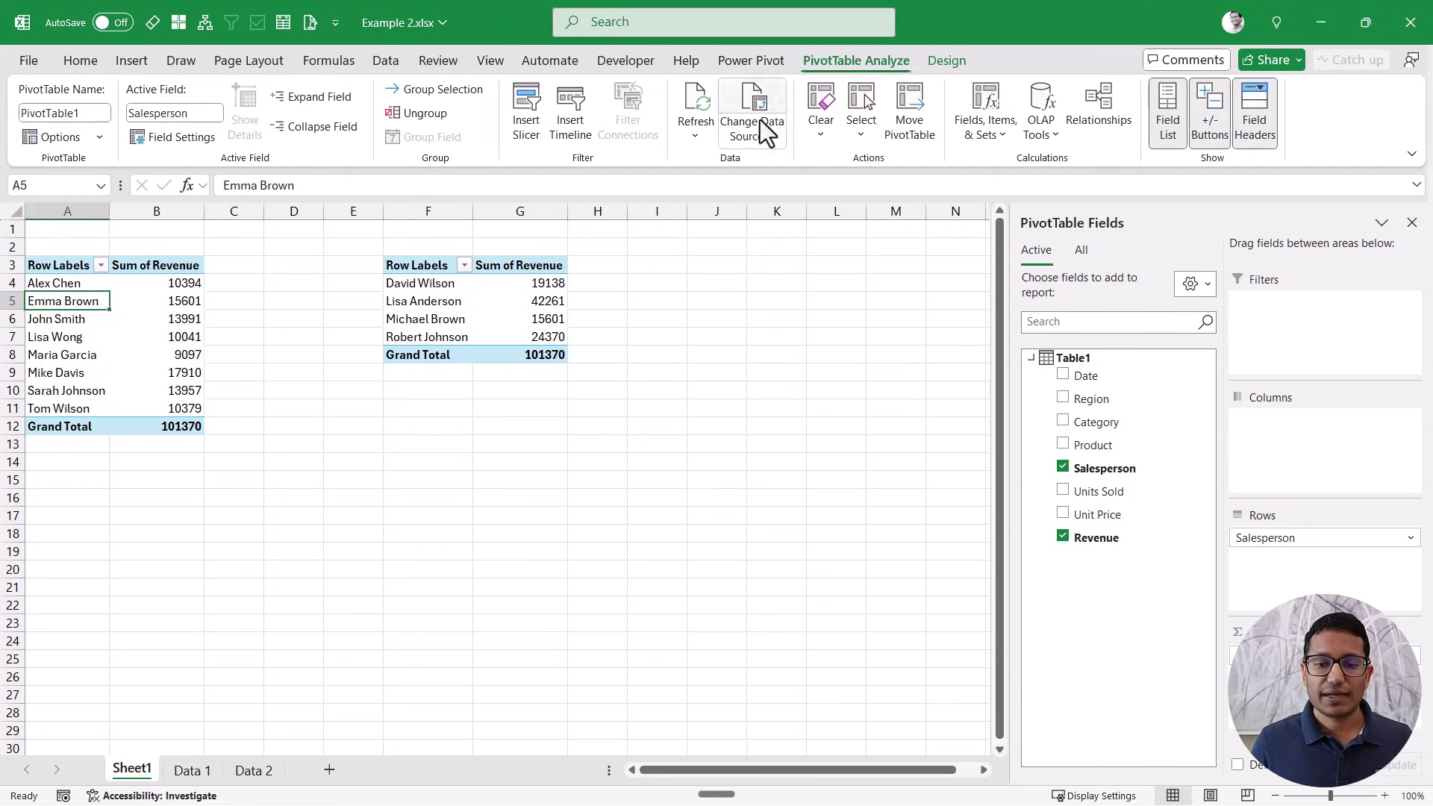
click(526, 112)
click(598, 341)
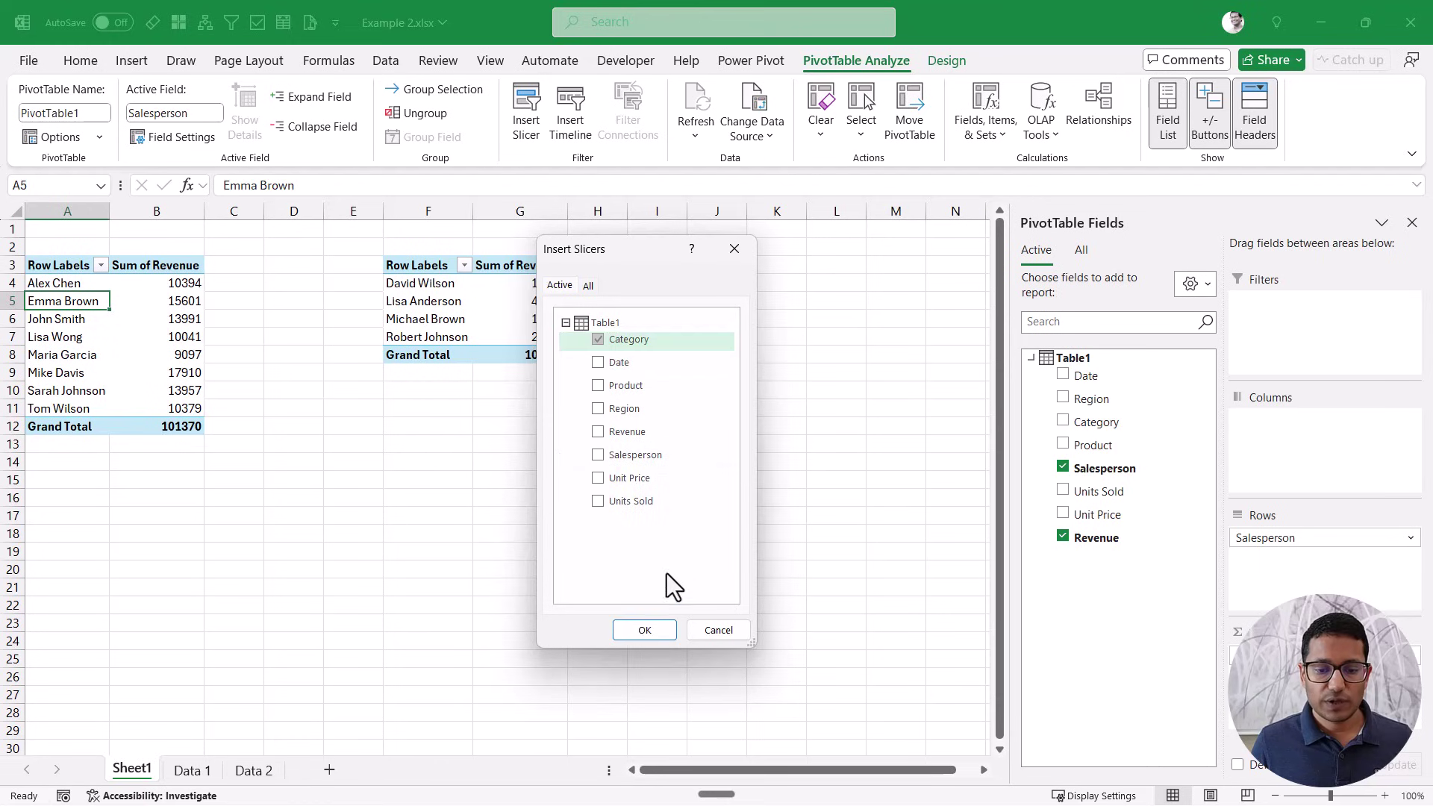
click(648, 634)
drag(487, 398, 280, 462)
Filter the slicer by Clothing, Electronics and Furniture in turn, and shorten it to about 36 mm high.
click(293, 478)
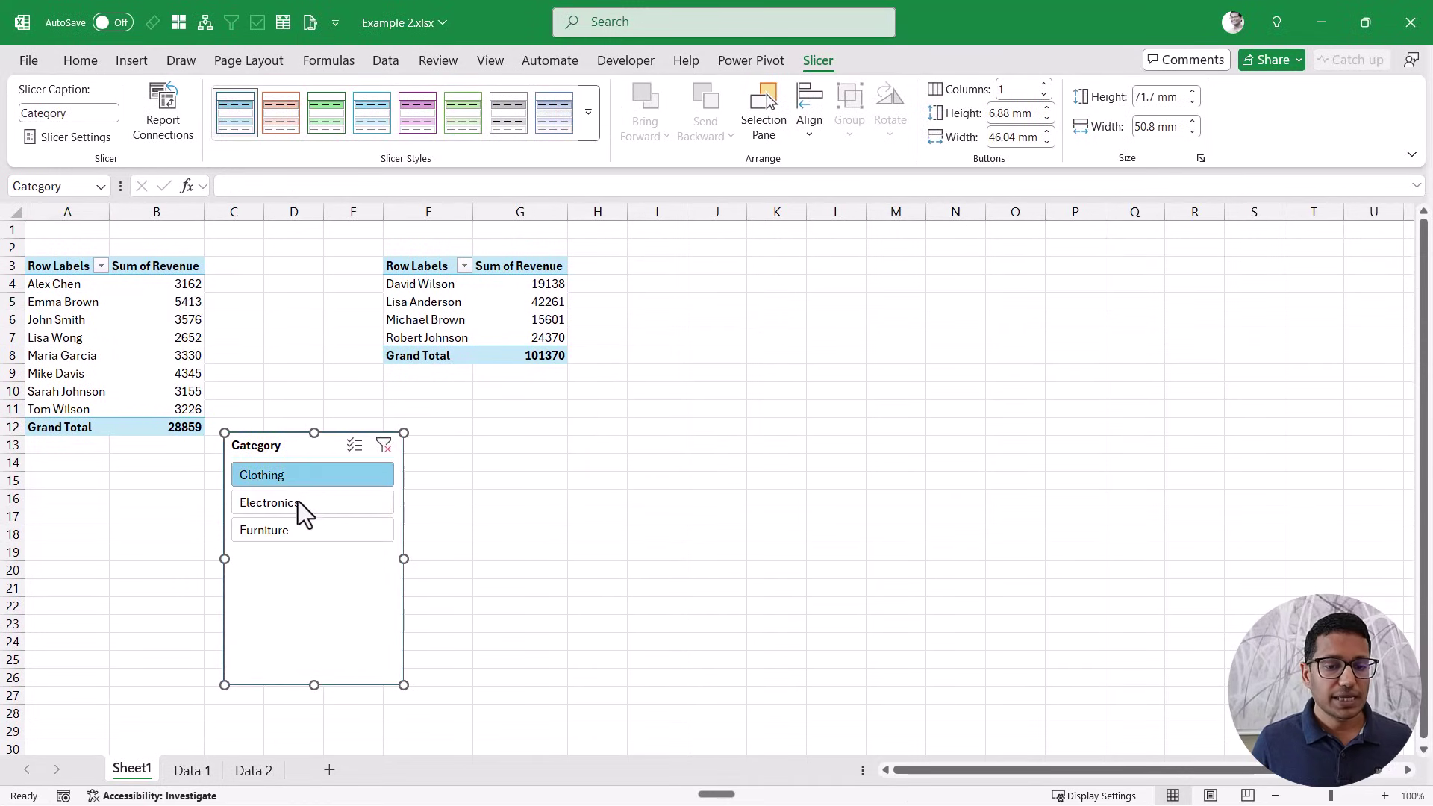
click(298, 500)
click(301, 527)
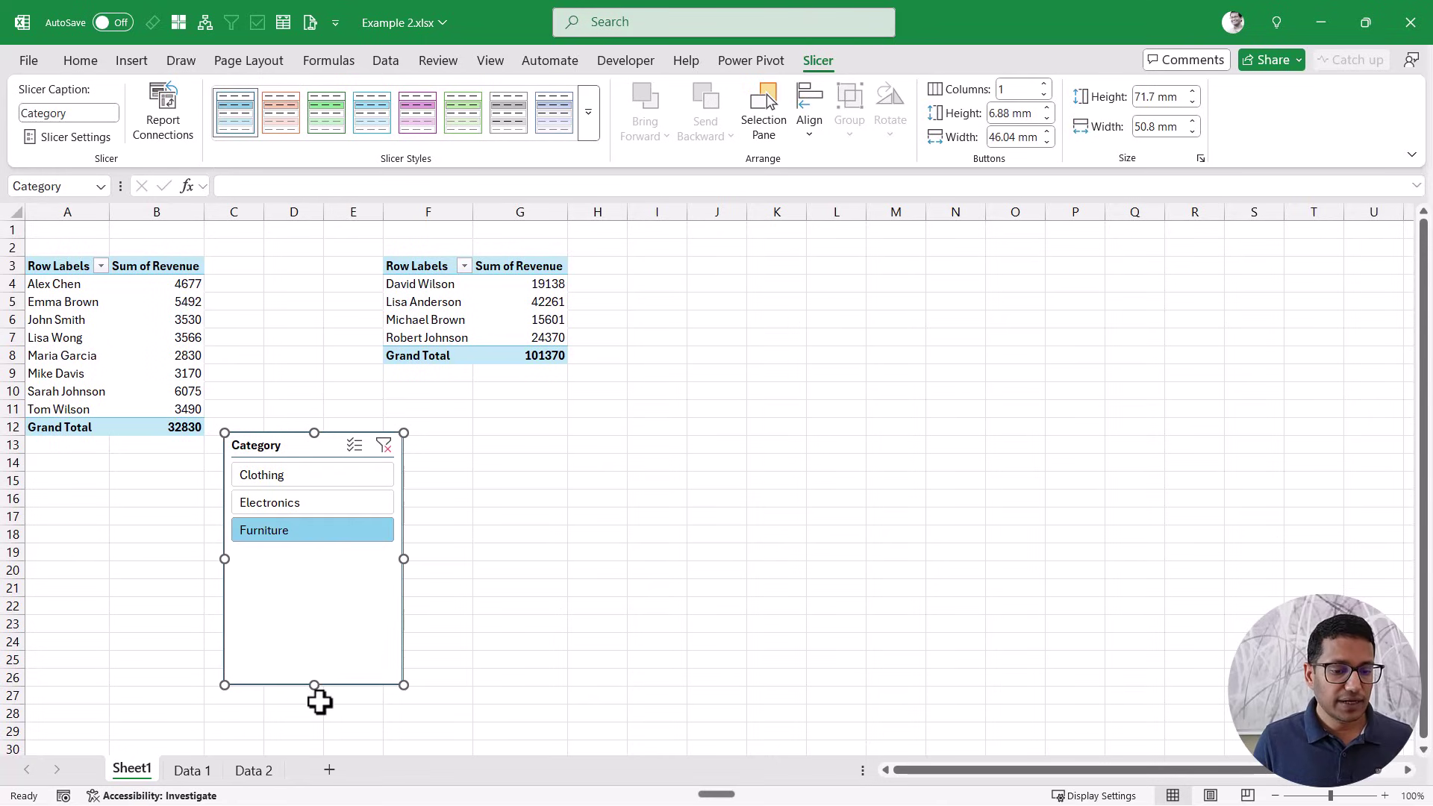
drag(314, 684, 317, 556)
Cycle the Category slicer through Clothing, Electronics, Furniture and back to Clothing to check which pivot tables respond.
click(311, 477)
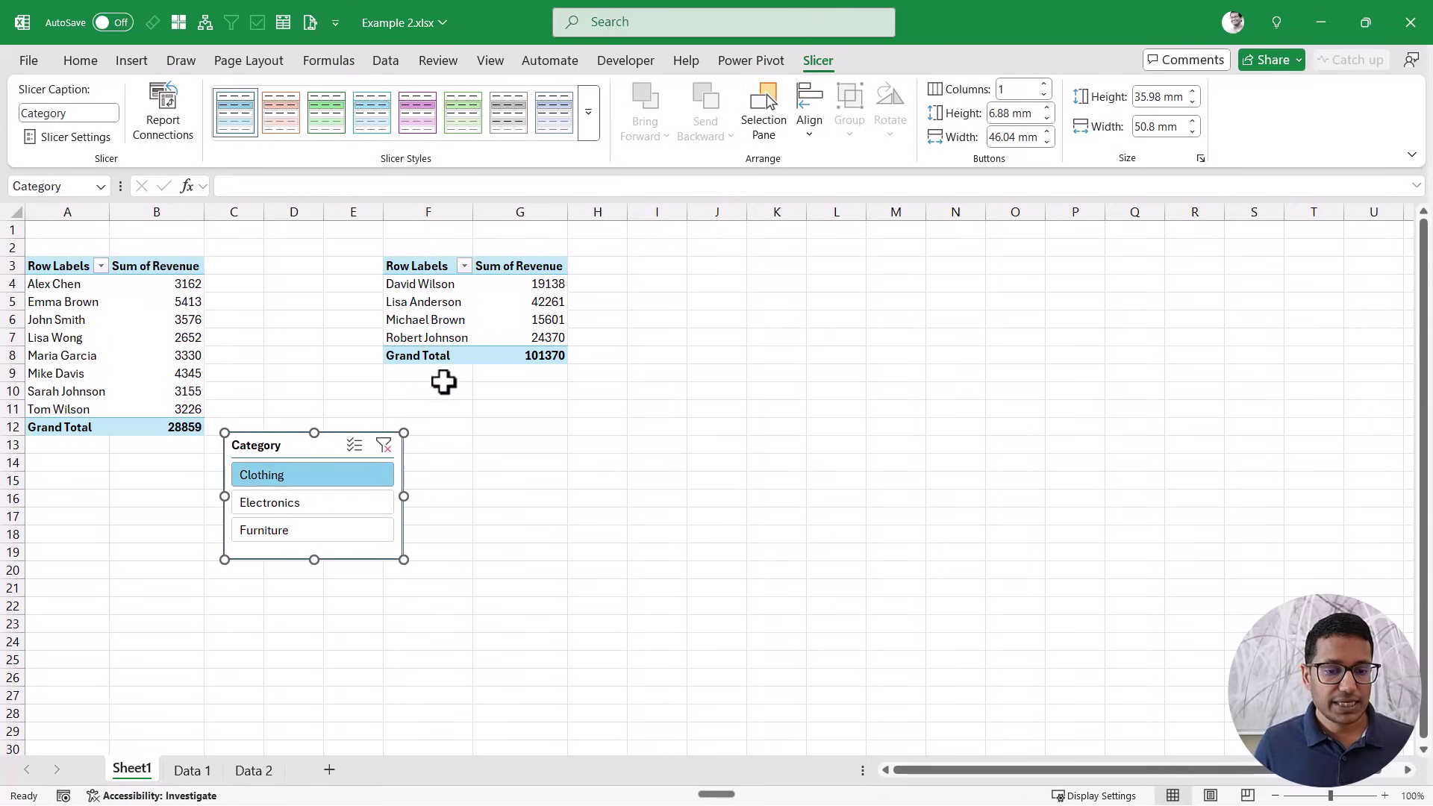
click(348, 503)
click(343, 530)
click(333, 475)
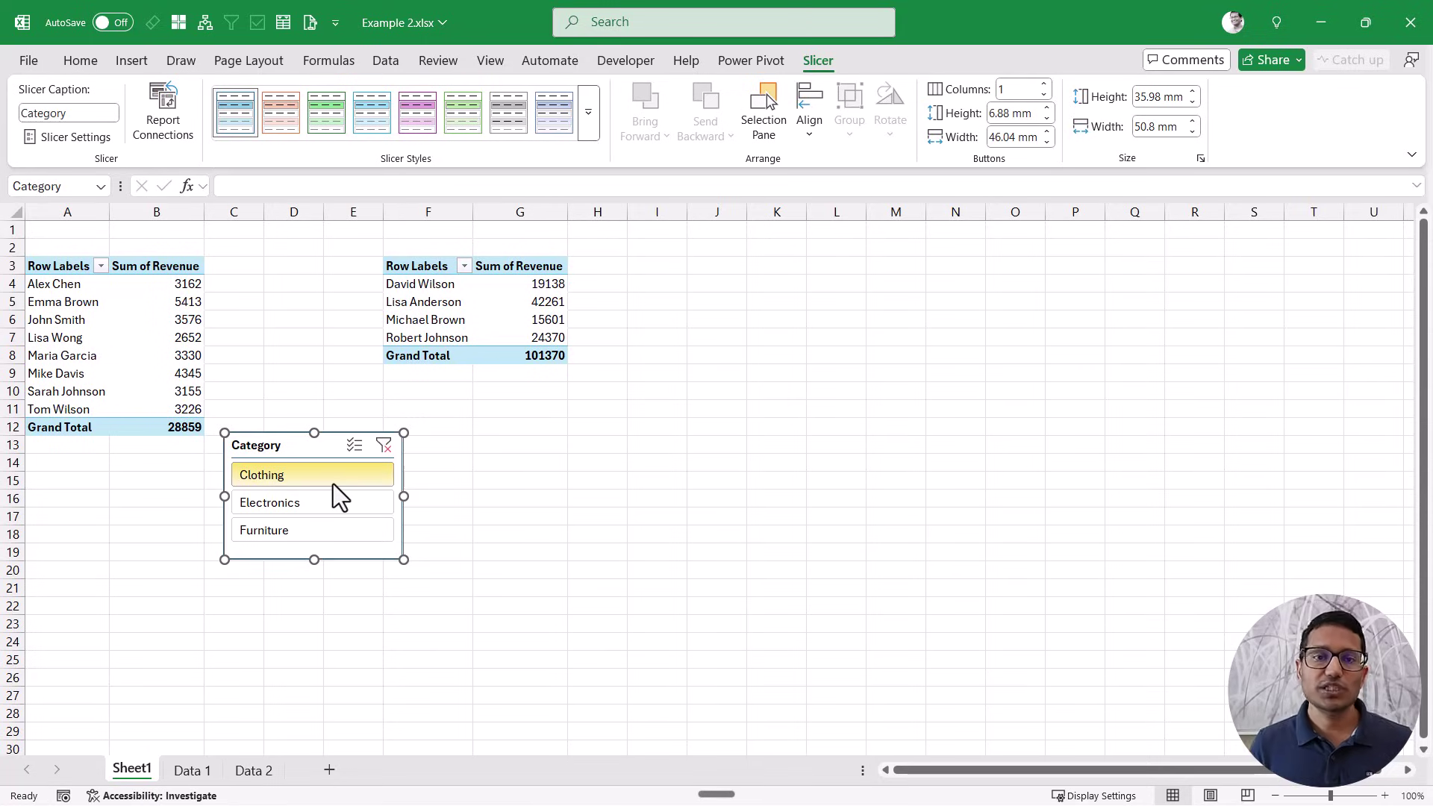
Move the Category slicer beside the Manager pivot table, around H3, and connect it to PivotTable2 as well through its report connections.
drag(307, 451, 688, 266)
right_click(676, 267)
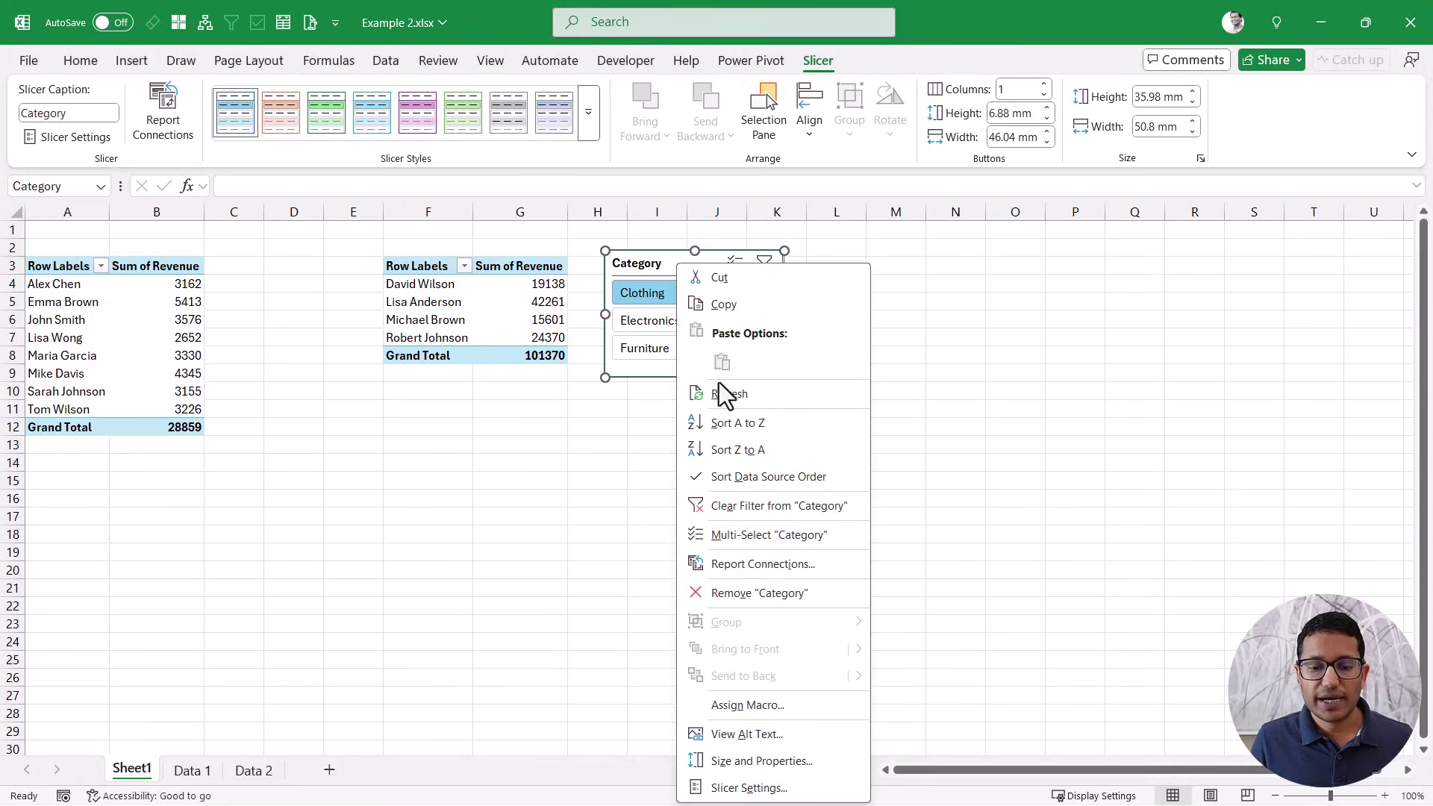
click(741, 566)
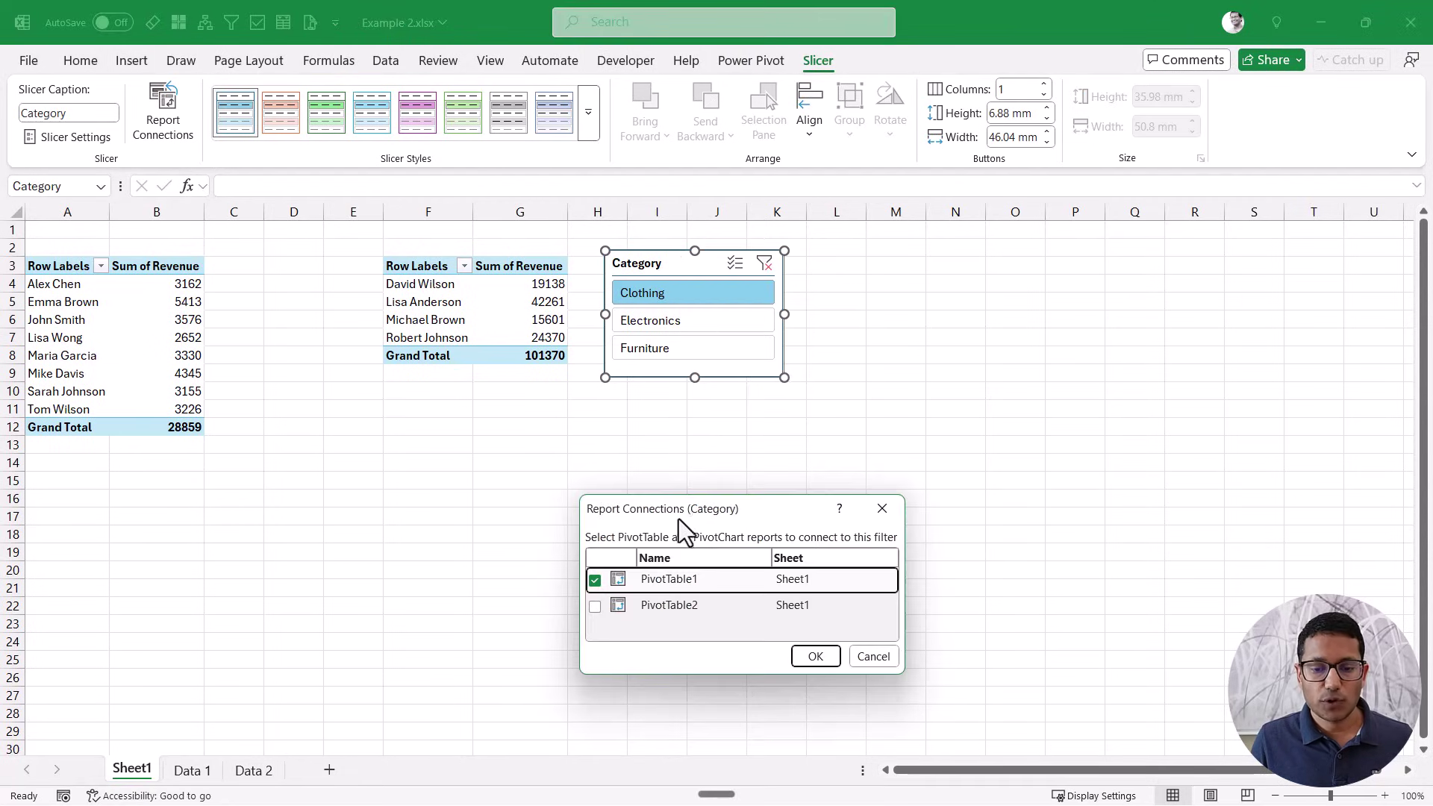
drag(679, 518, 528, 495)
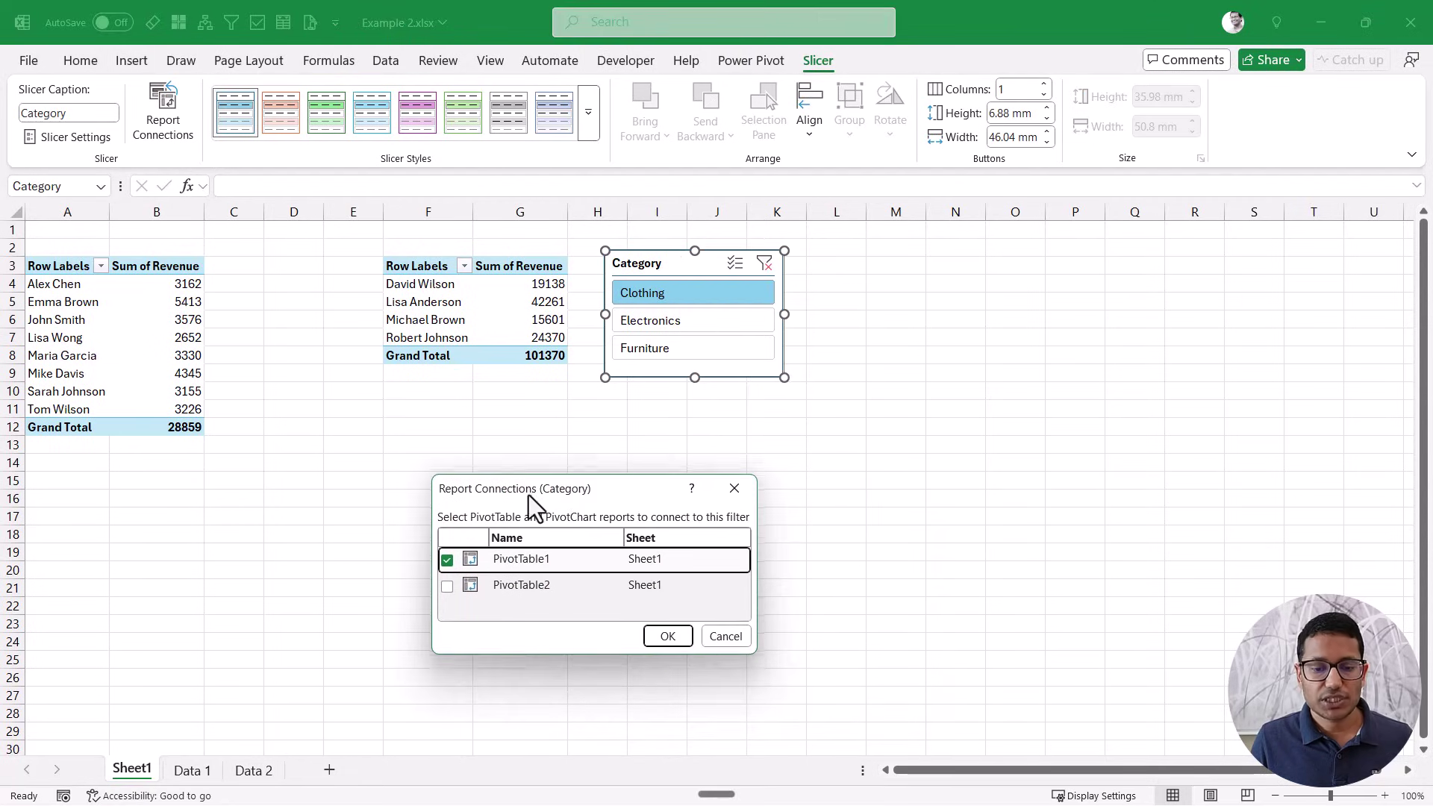
click(447, 586)
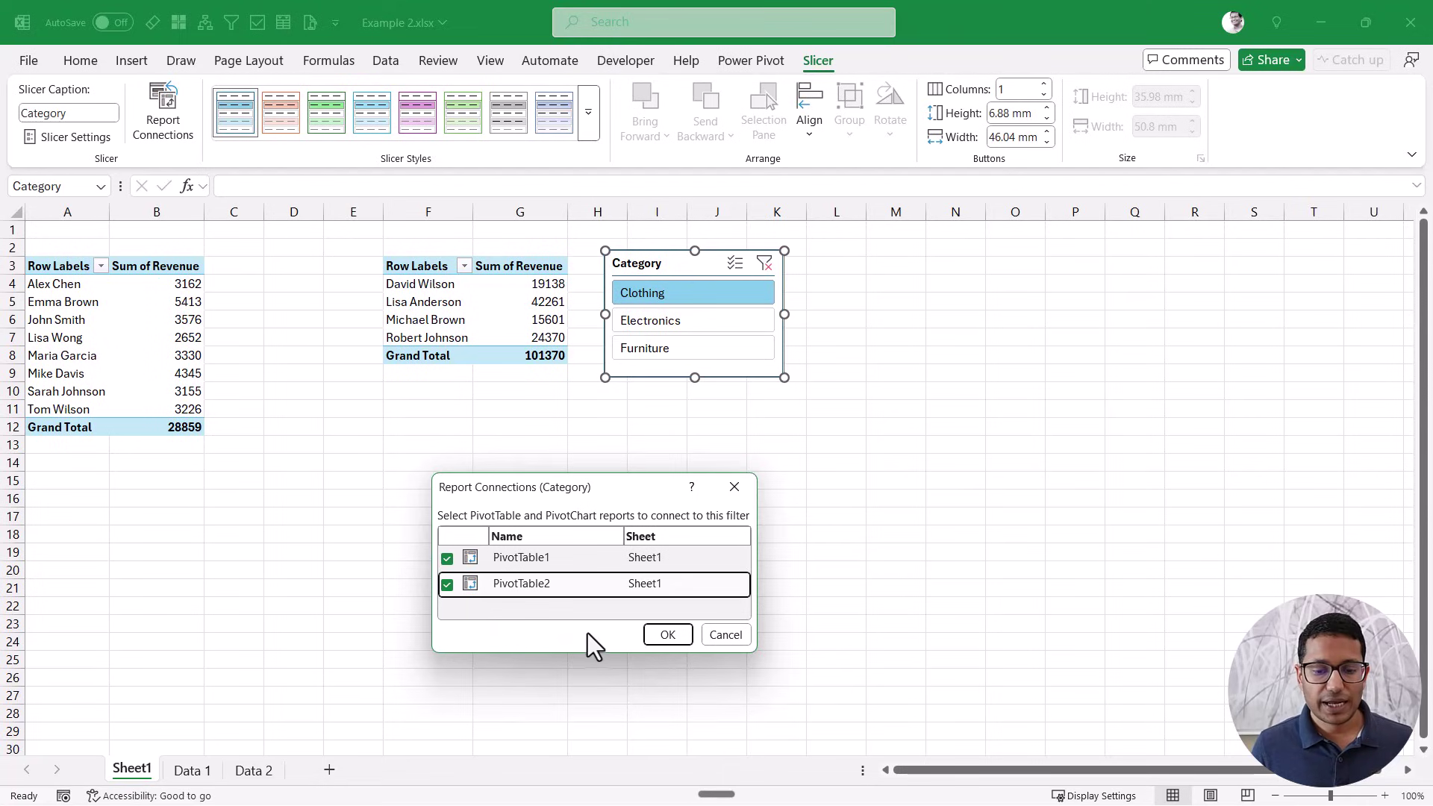
click(656, 635)
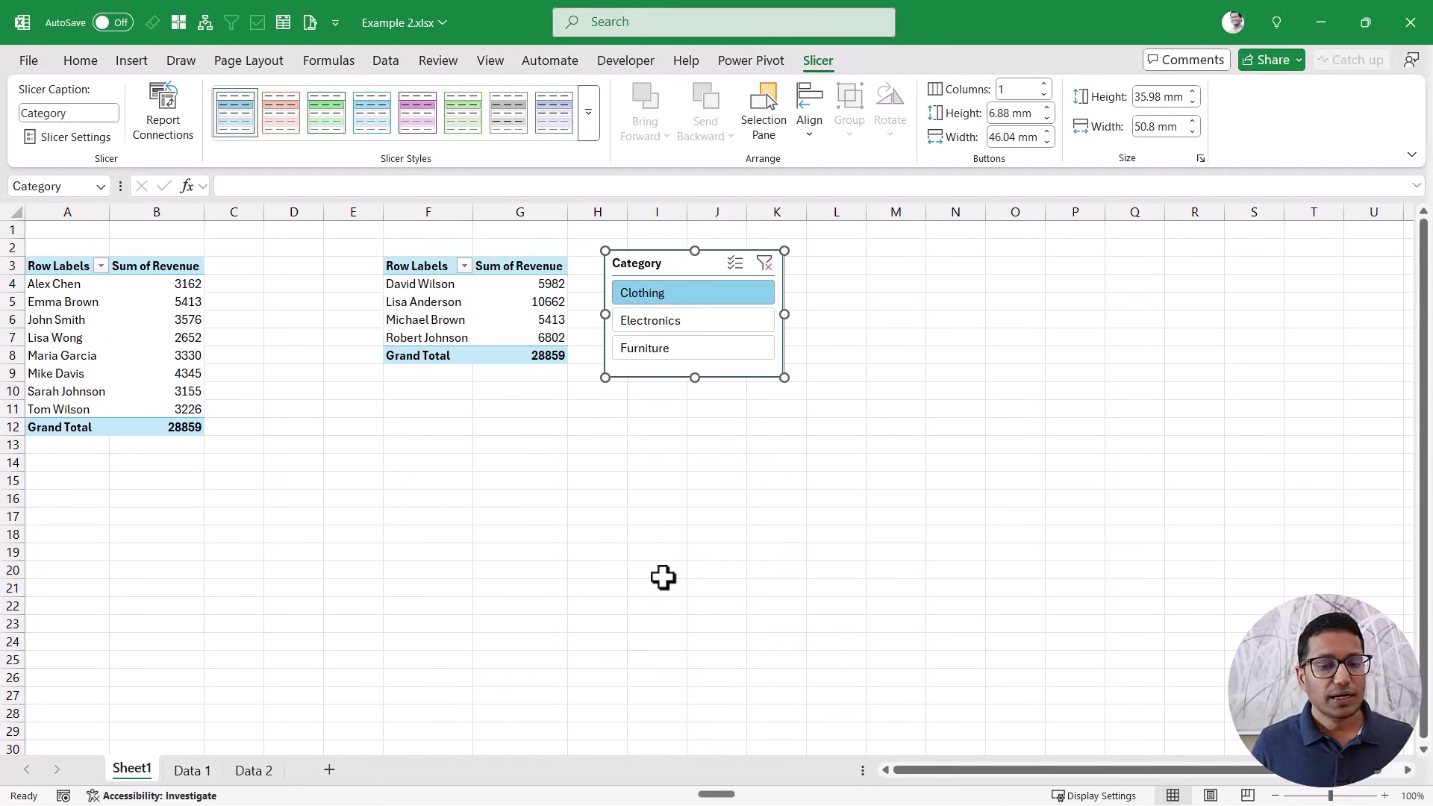
Test the connected slicer on both pivot tables with Electronics and Furniture, and leave it filtered to Clothing.
click(691, 330)
click(693, 351)
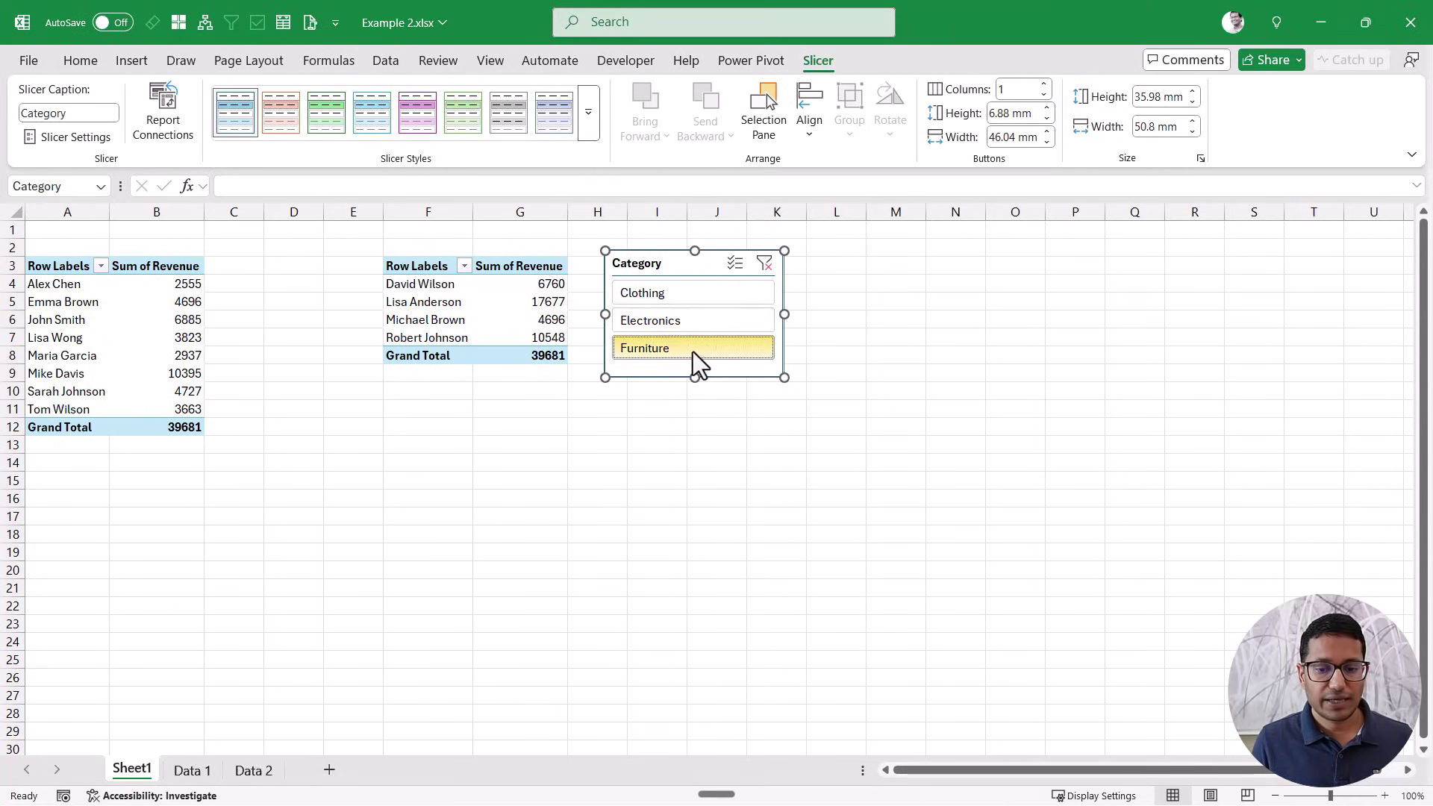
click(693, 298)
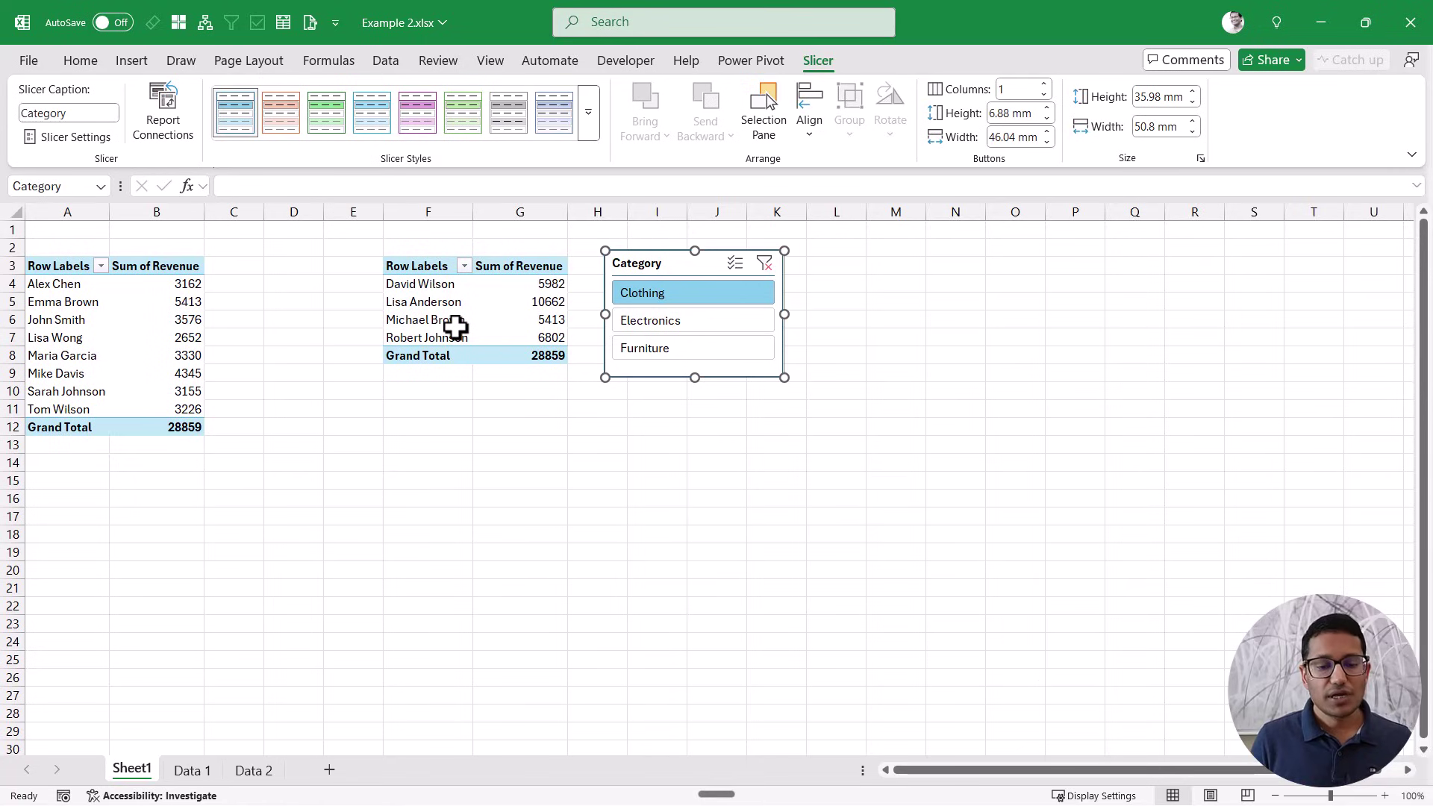